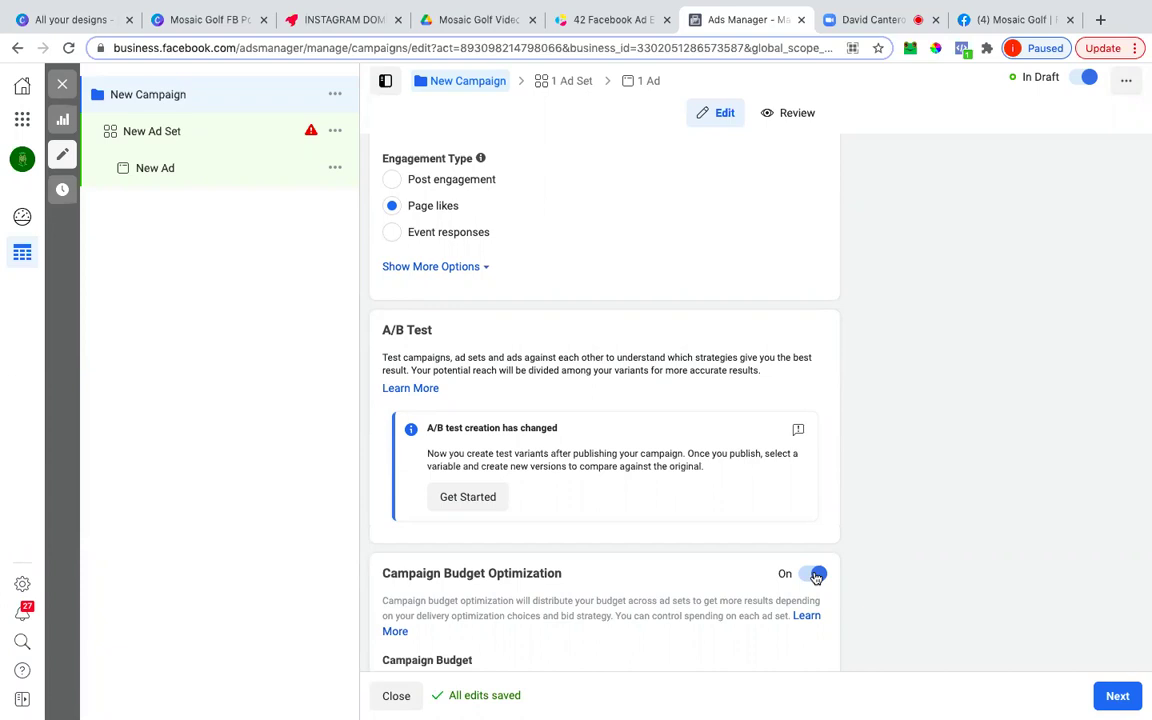
# Turn off Campaign Budget Optimization and rename the campaign "Page Likes"
pyautogui.scroll(-3, 816, 578)
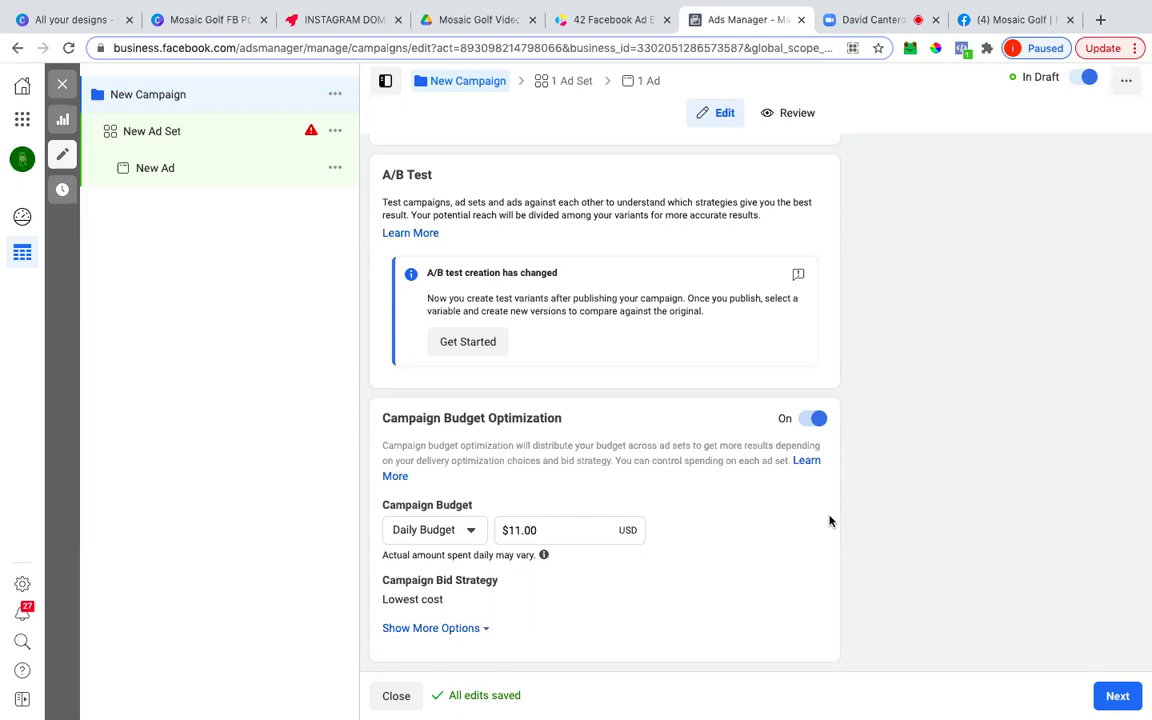
pyautogui.click(818, 421)
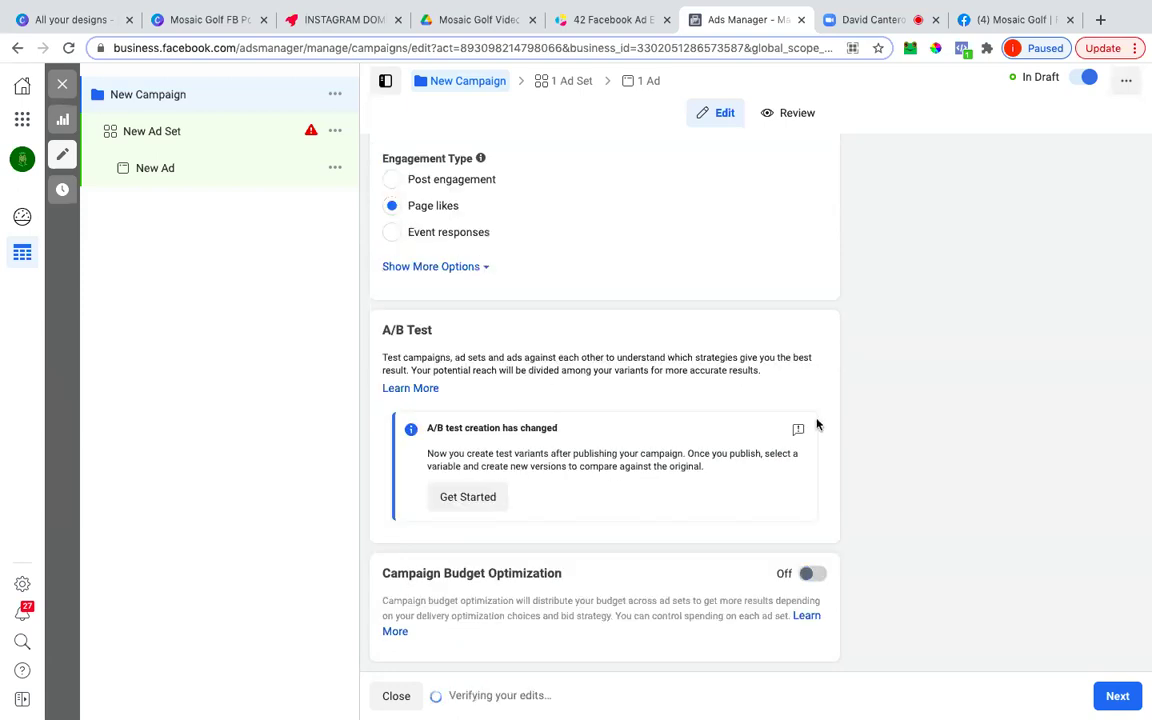
pyautogui.scroll(10, 757, 533)
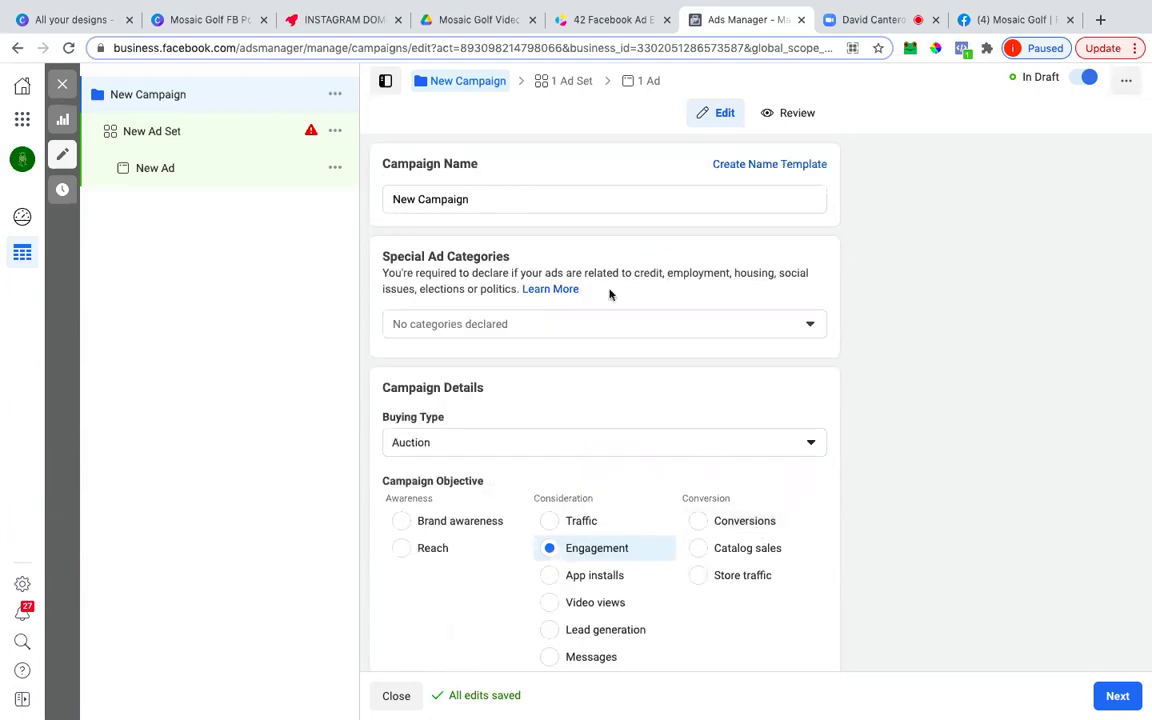
pyautogui.tripleClick(507, 193)
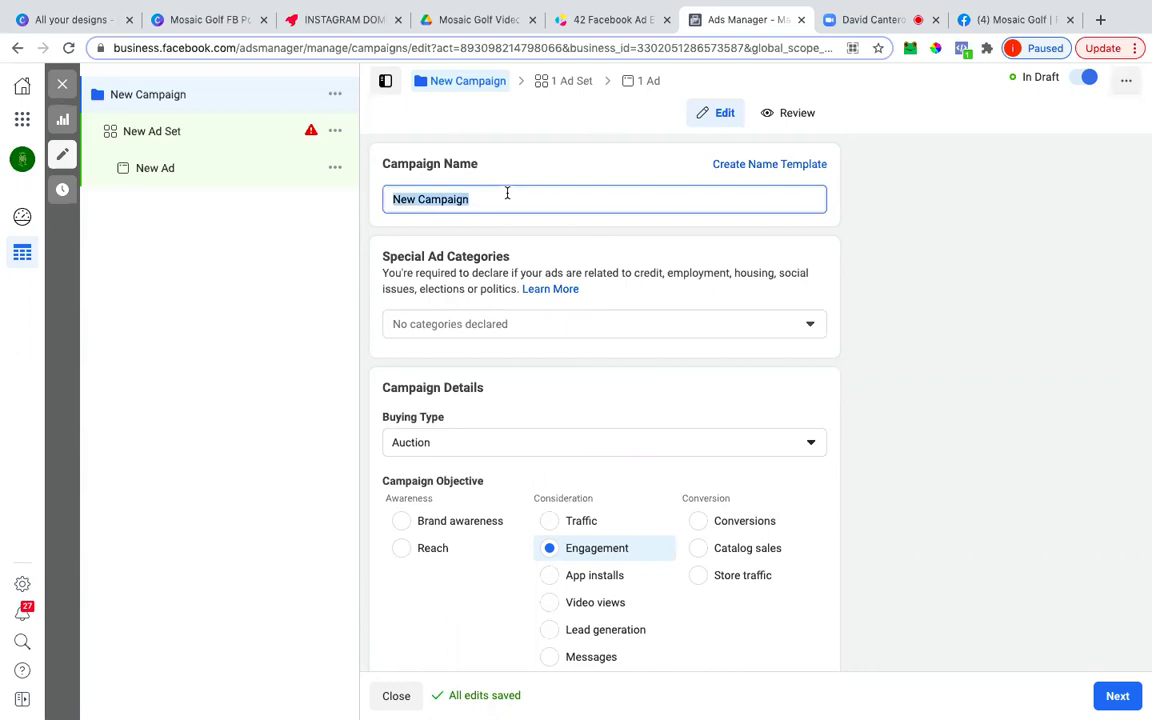
pyautogui.write('Page Likes')
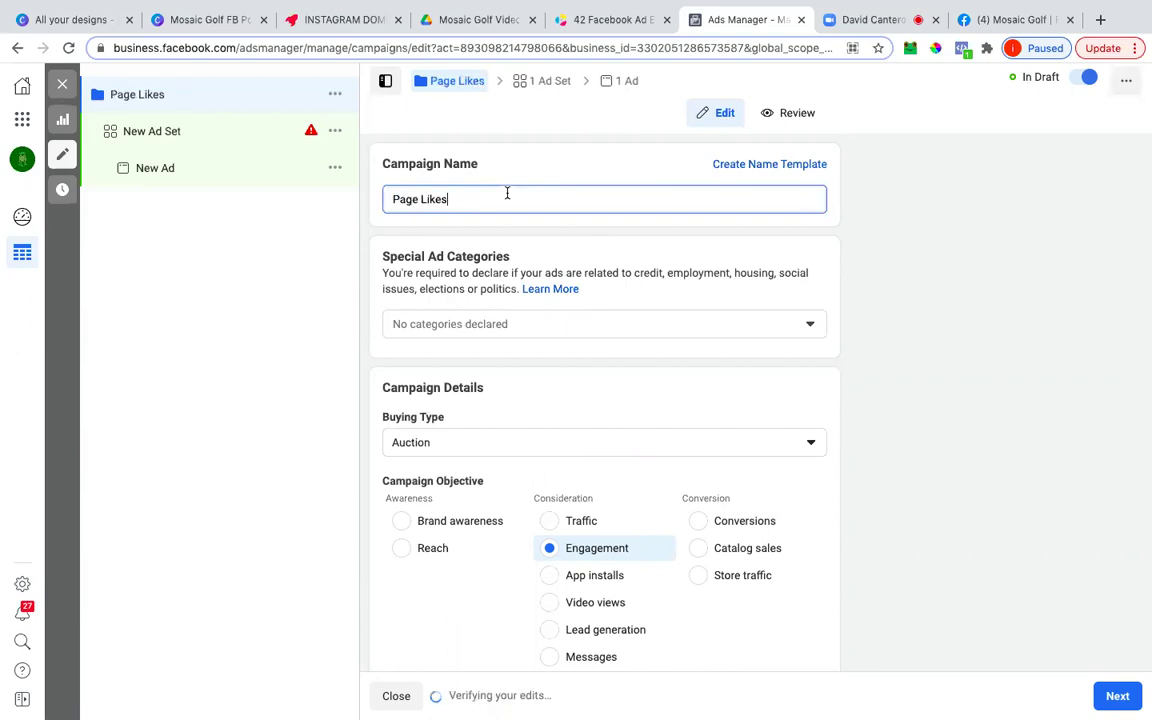
# Proceed to the ad set settings and select Mosaic Golf as the Facebook Page to promote
pyautogui.scroll(-2, 489, 288)
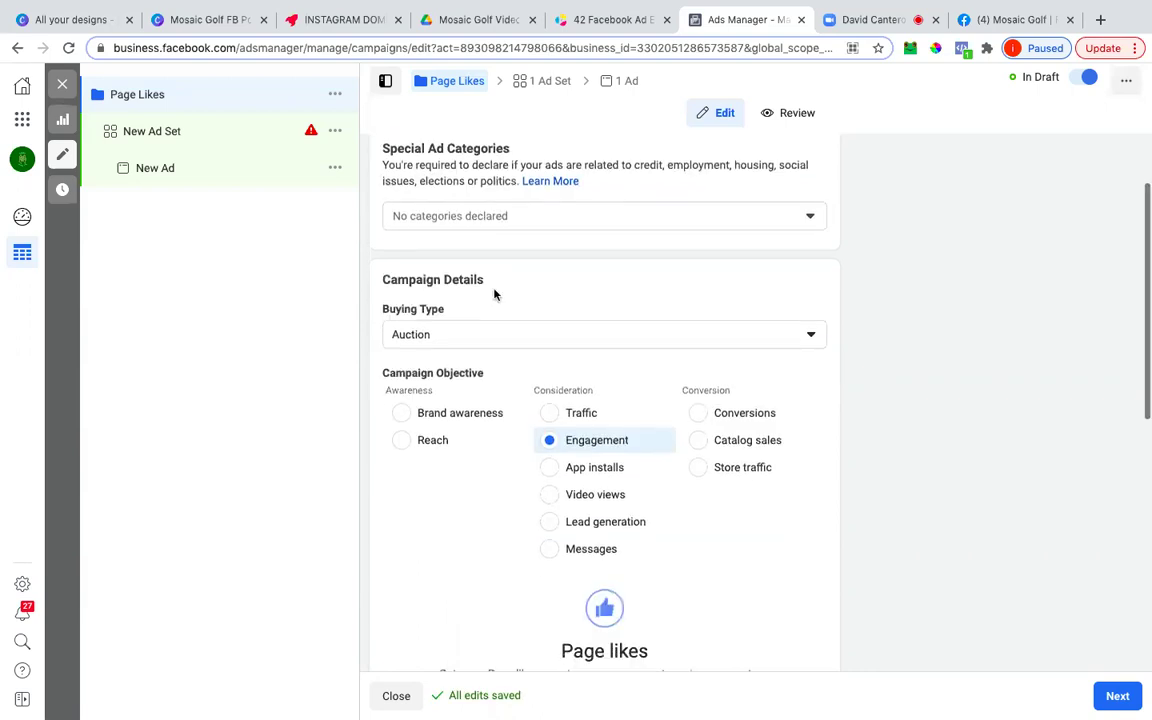
pyautogui.scroll(-10, 494, 293)
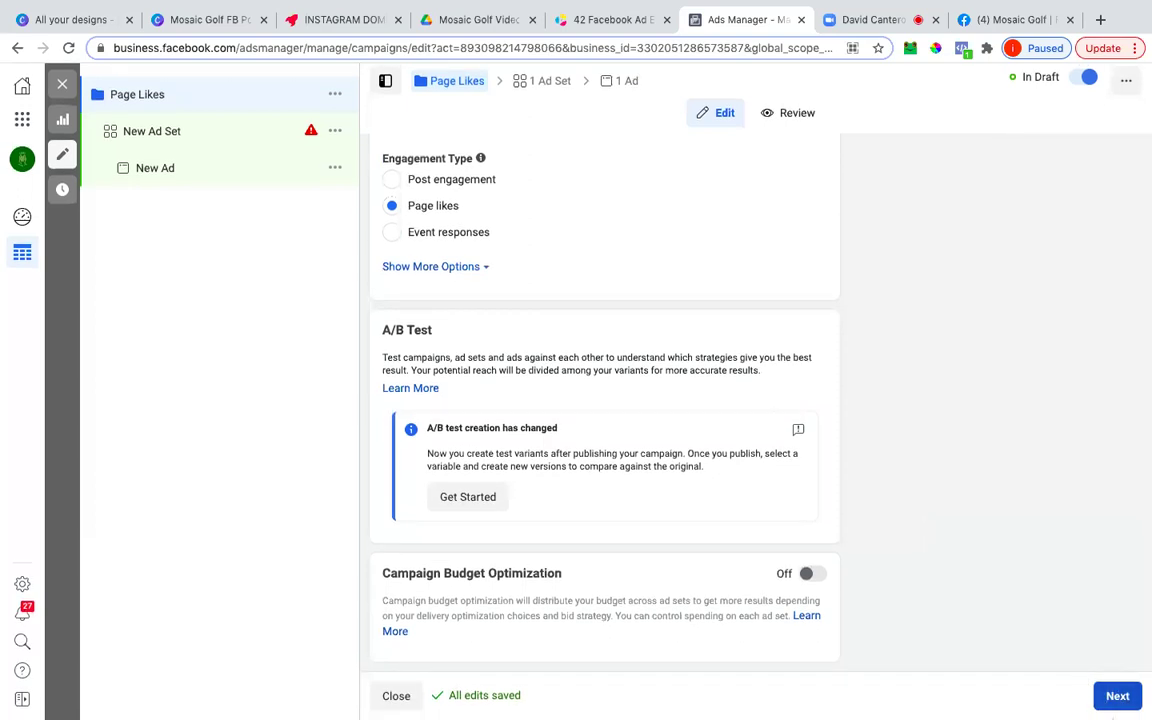
pyautogui.click(1117, 705)
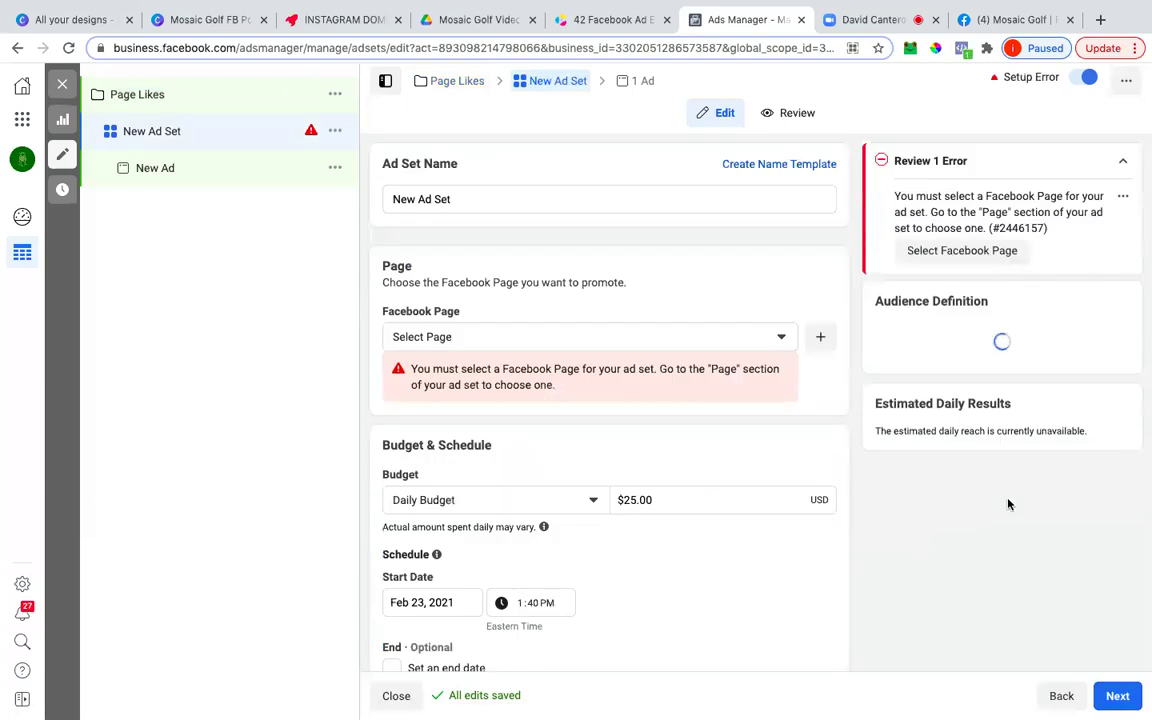
pyautogui.click(520, 195)
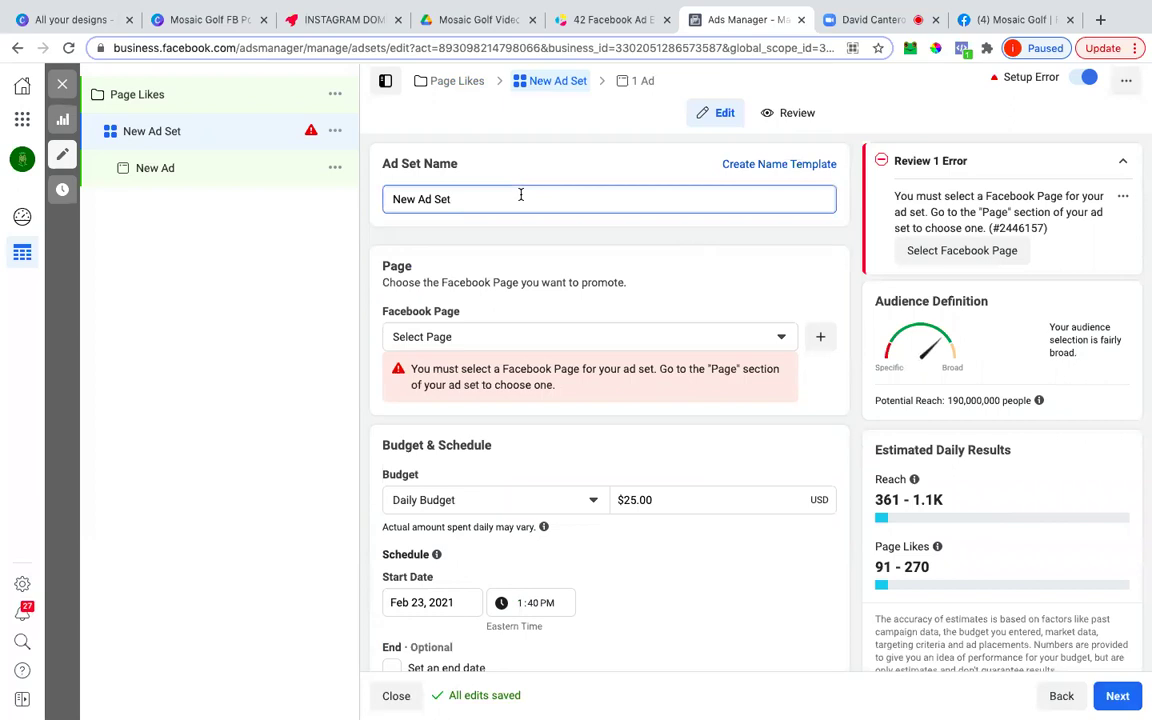
pyautogui.click(449, 337)
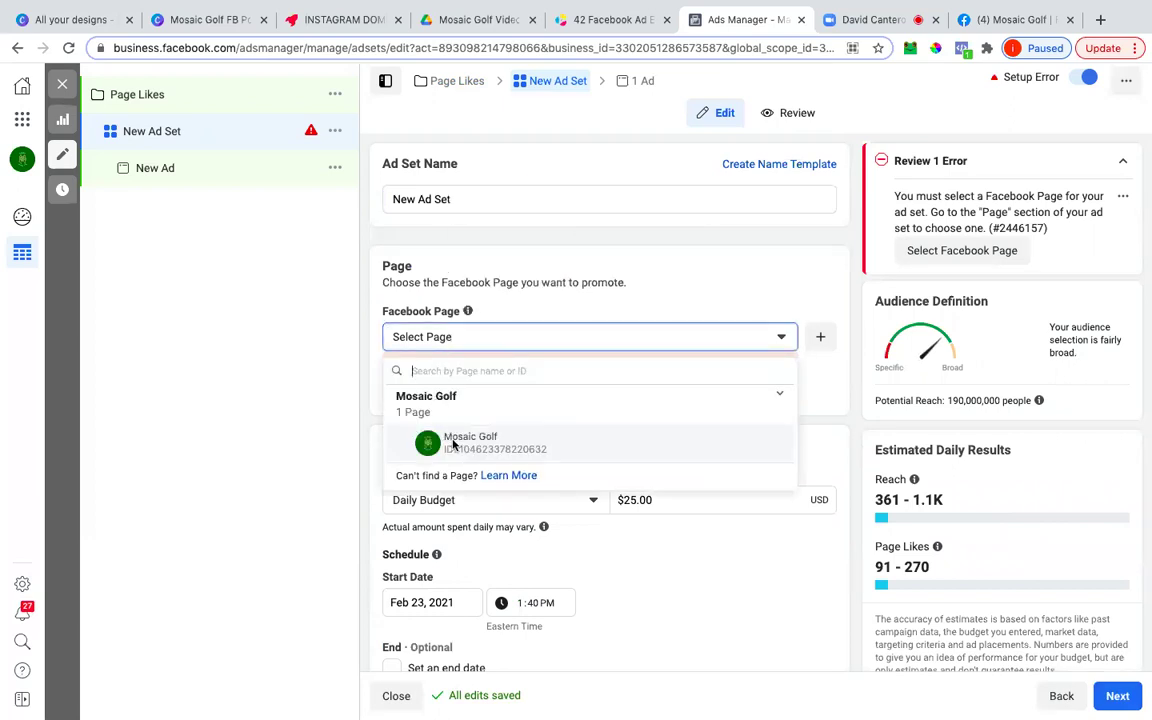
pyautogui.click(453, 445)
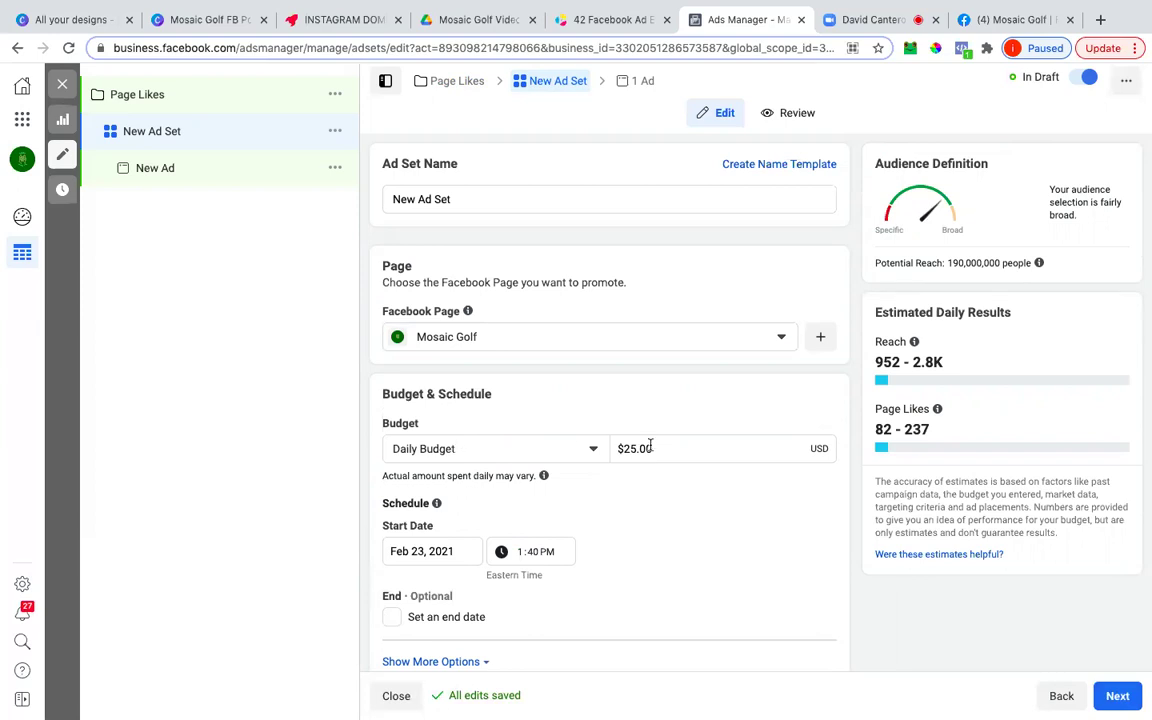
# Set the ad set's daily budget to $5.00
pyautogui.moveTo(658, 448); pyautogui.dragTo(597, 451)
pyautogui.write('5')
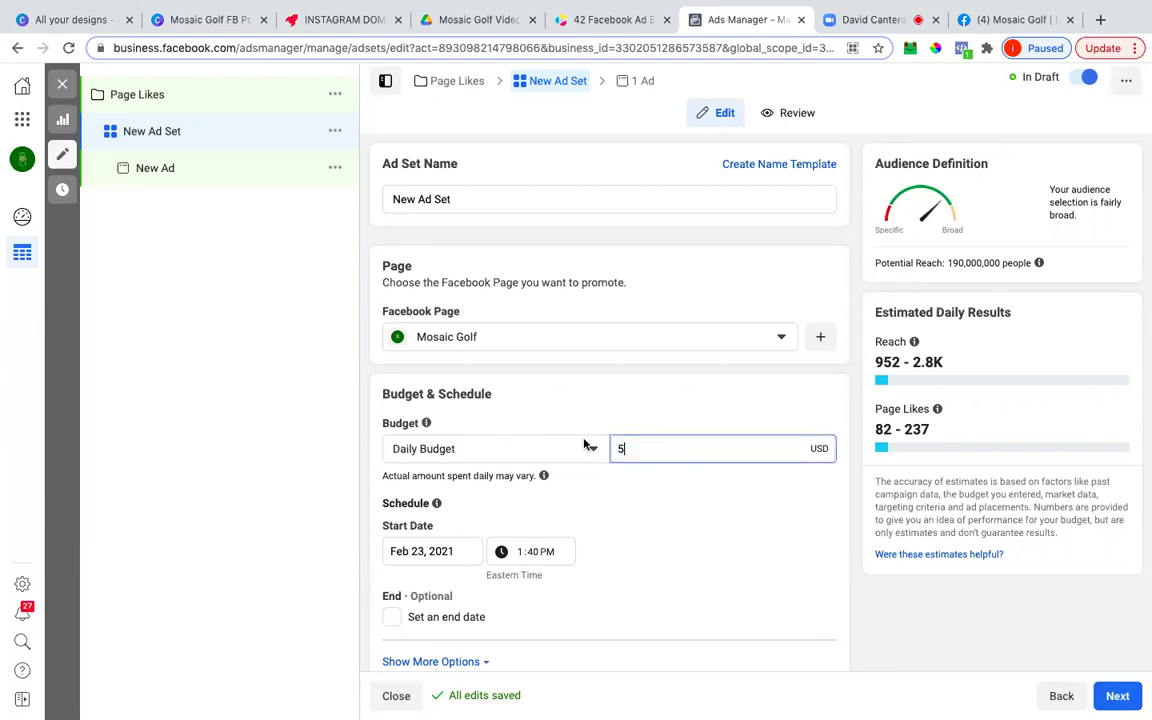
pyautogui.click(688, 512)
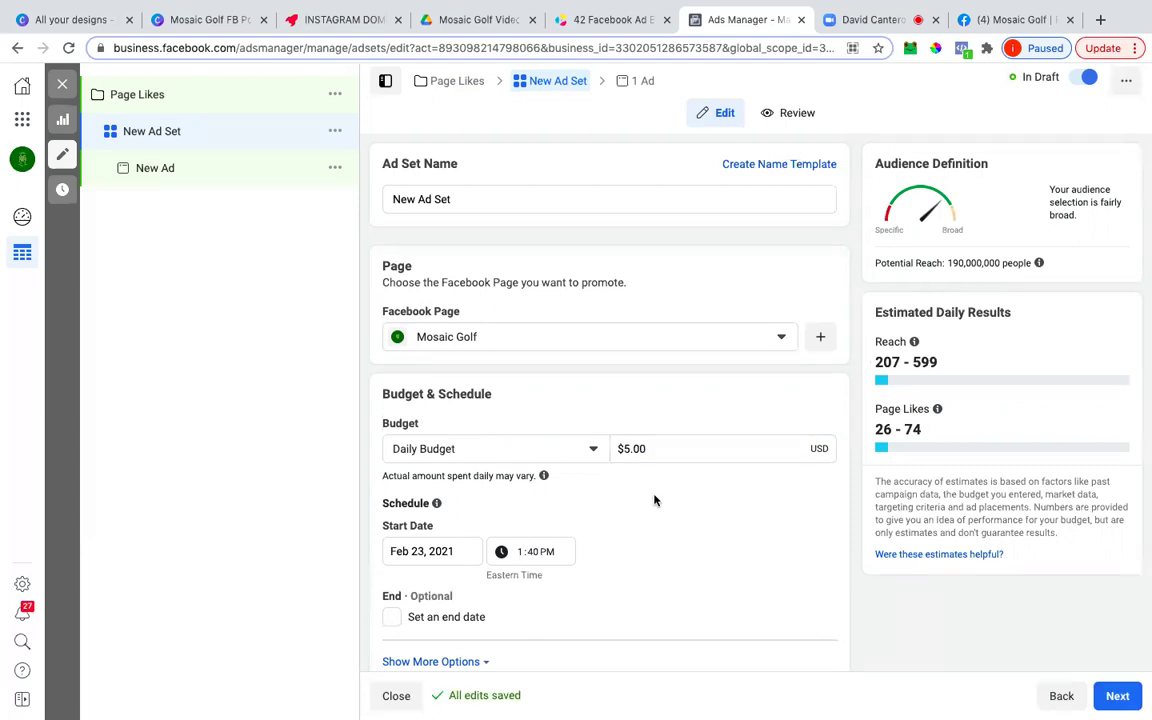
# Switch the ad set's budget type to Lifetime Budget with an amount of $50.00
pyautogui.click(500, 449)
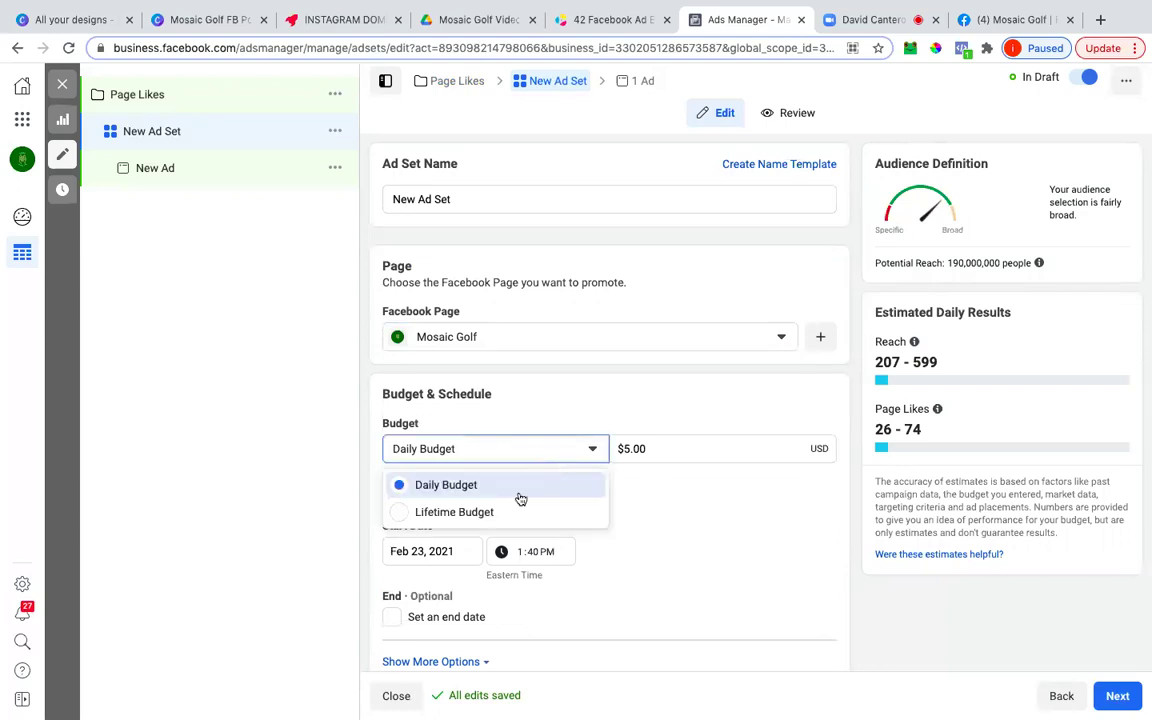
pyautogui.click(515, 510)
pyautogui.click(637, 450)
pyautogui.press('BackSpace')
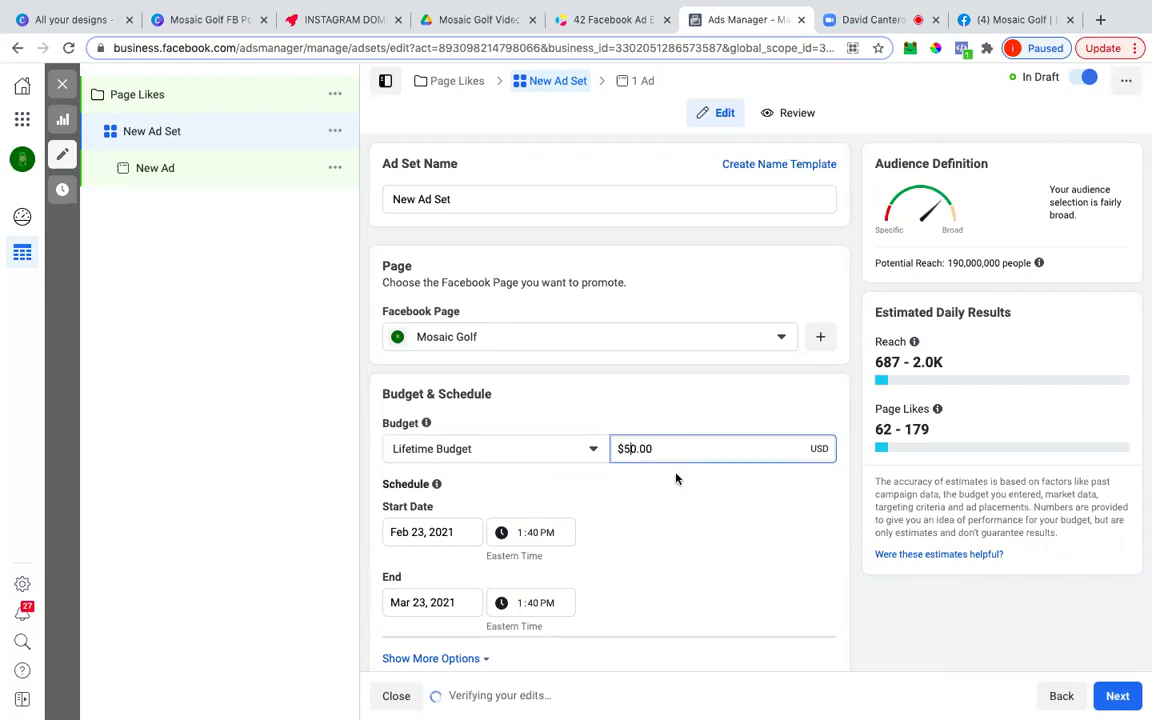
pyautogui.click(675, 479)
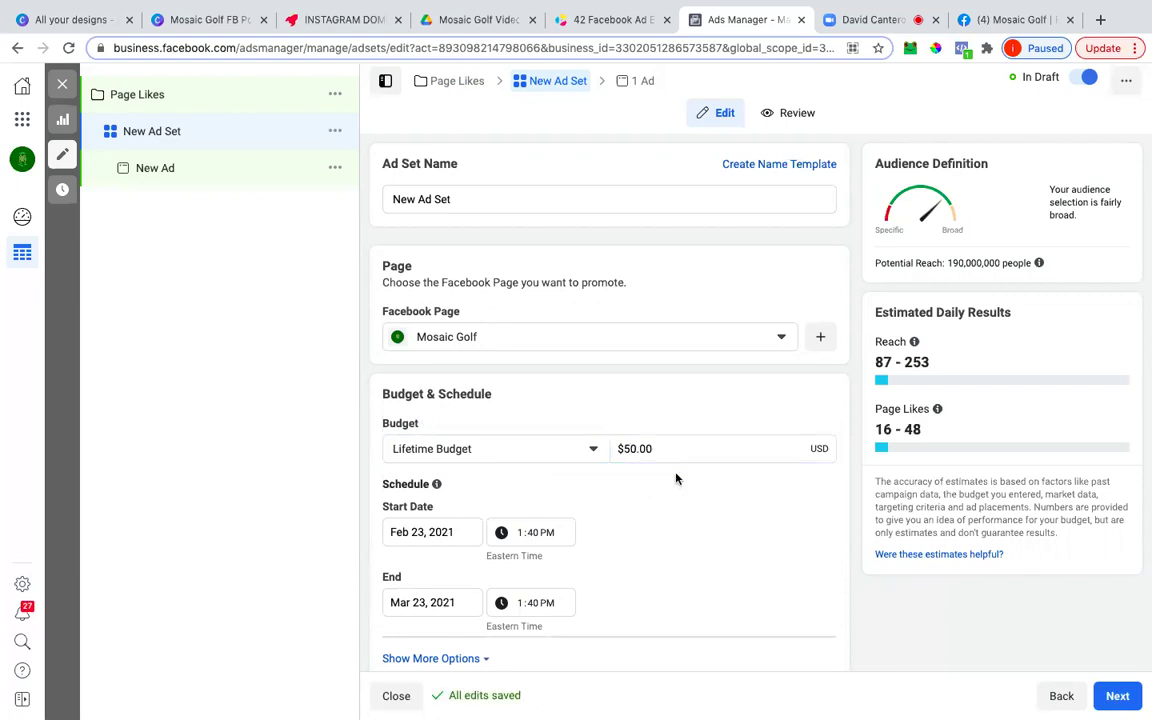
# Schedule the ad set to start on Feb 24, 2021 at 6:00 AM
pyautogui.click(440, 532)
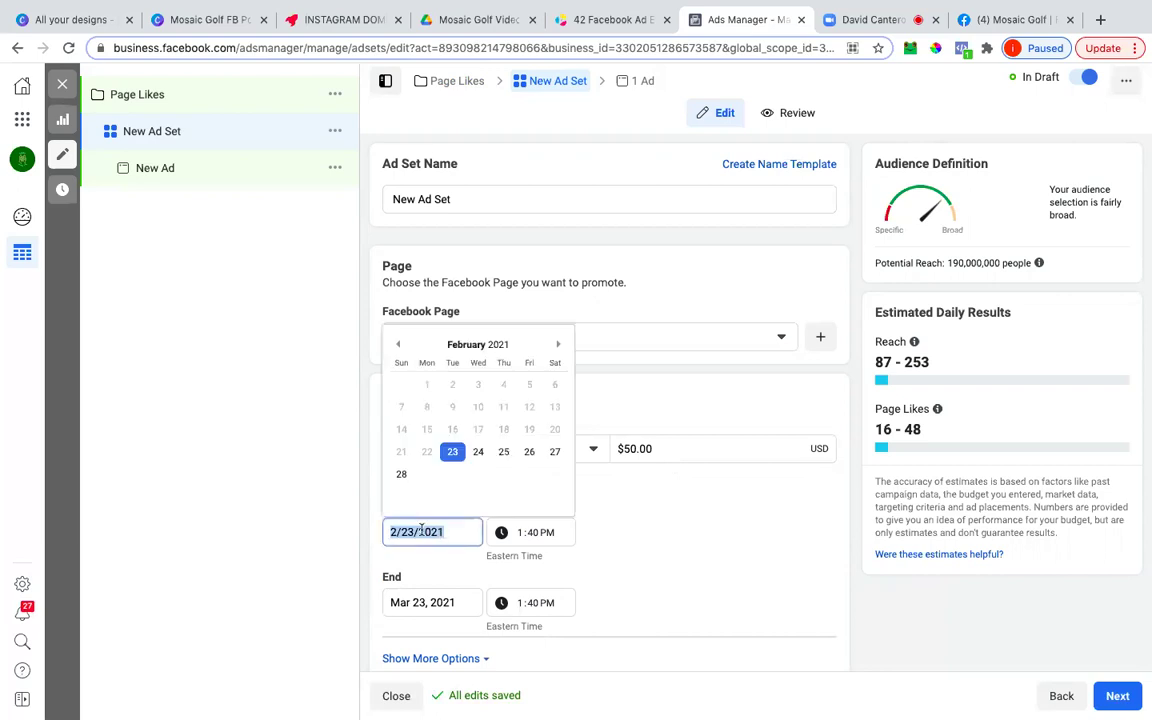
pyautogui.click(480, 452)
pyautogui.click(522, 532)
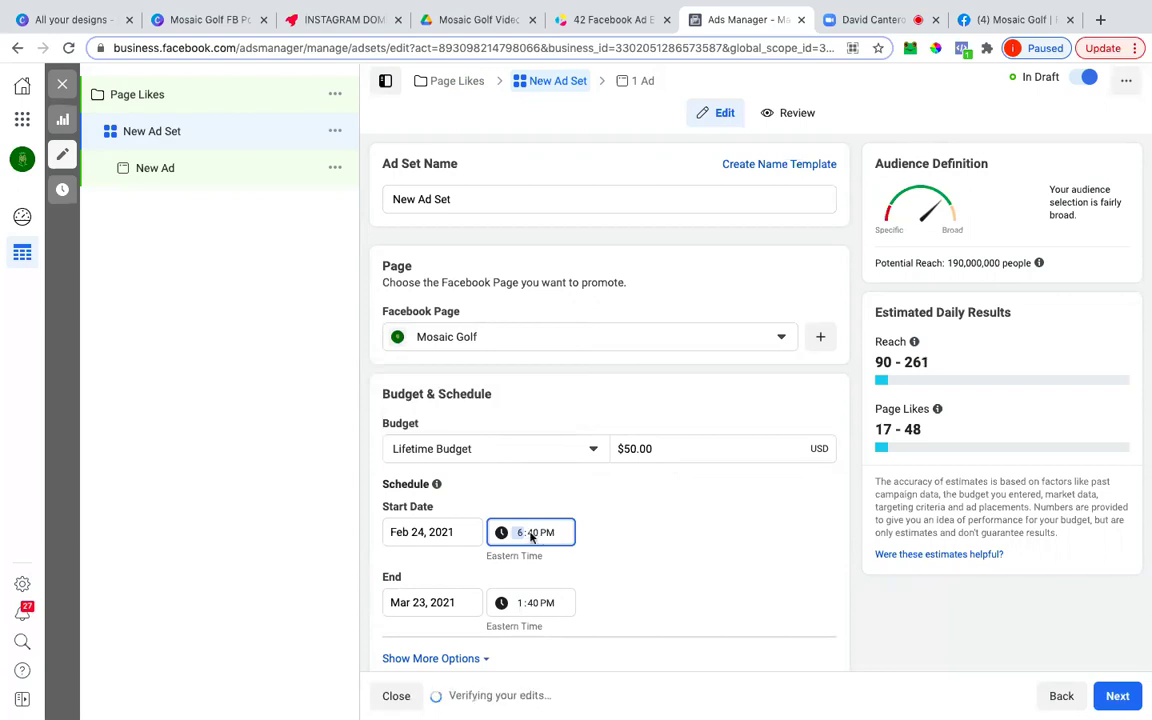
pyautogui.write('00a')
pyautogui.click(620, 522)
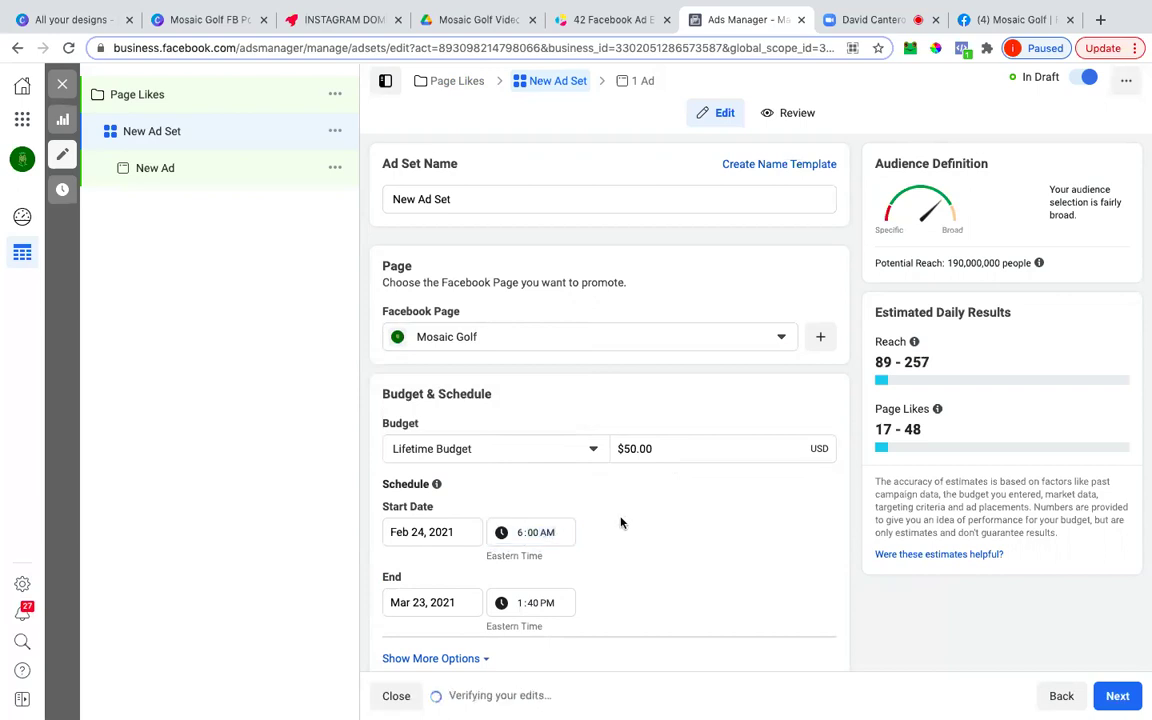
# Set the ad set's end date to April 9, 2021
pyautogui.click(430, 603)
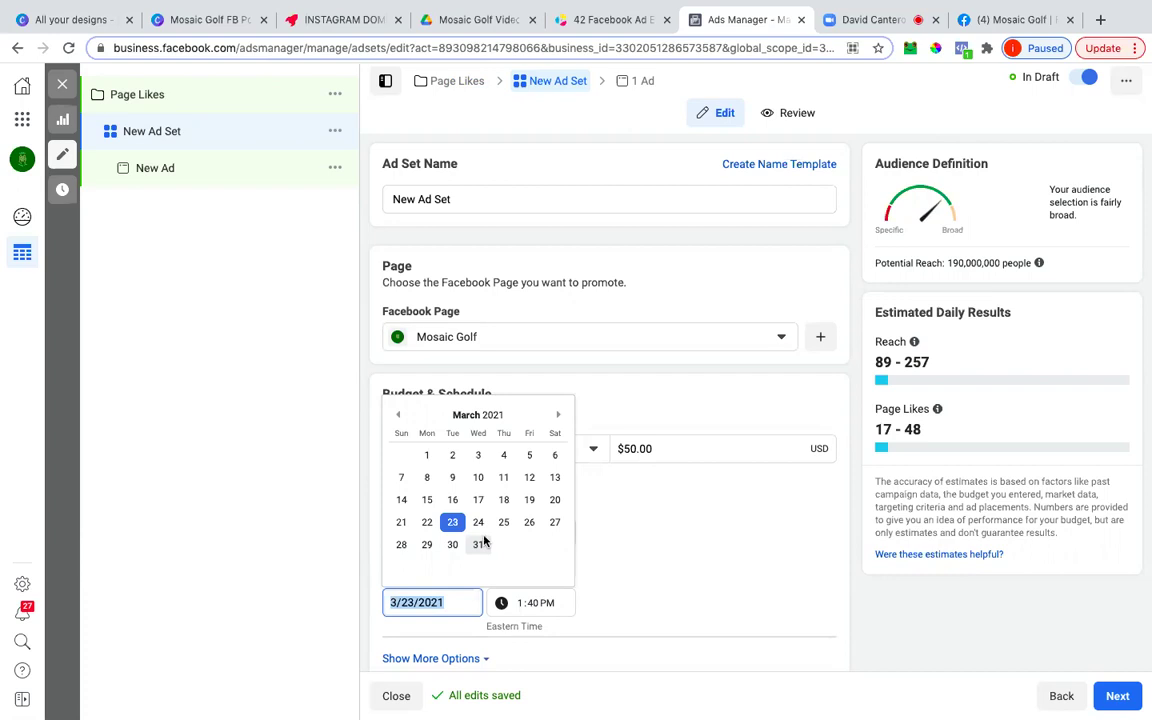
pyautogui.click(558, 418)
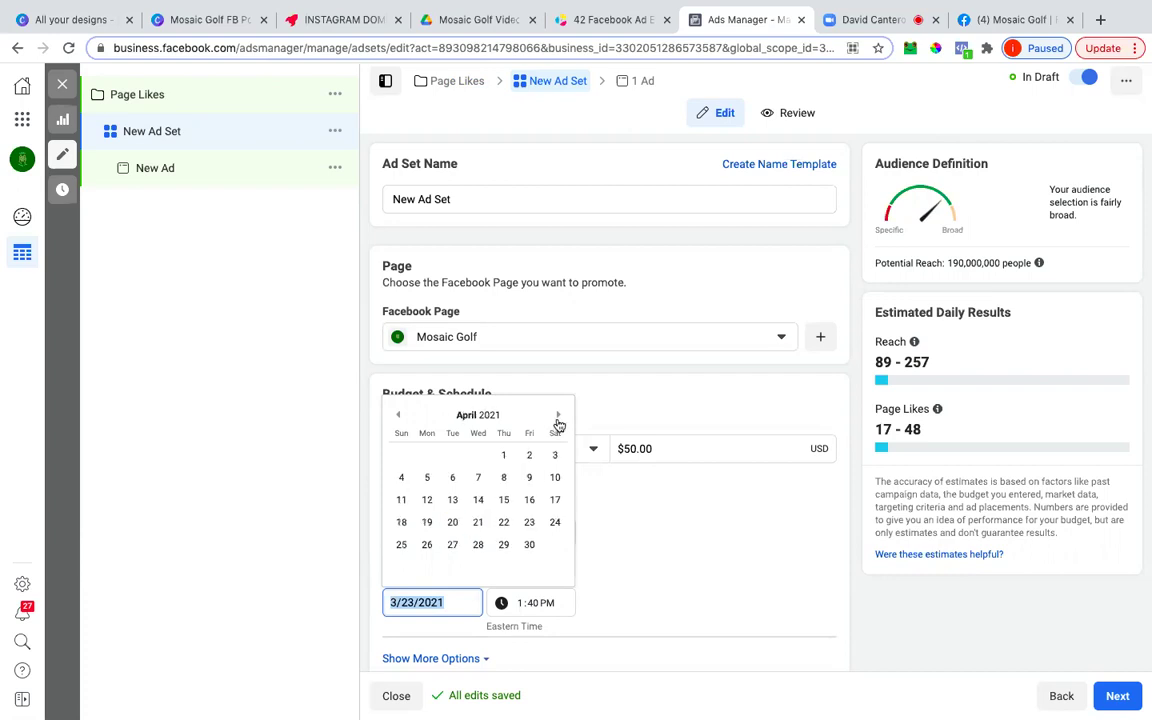
pyautogui.click(530, 481)
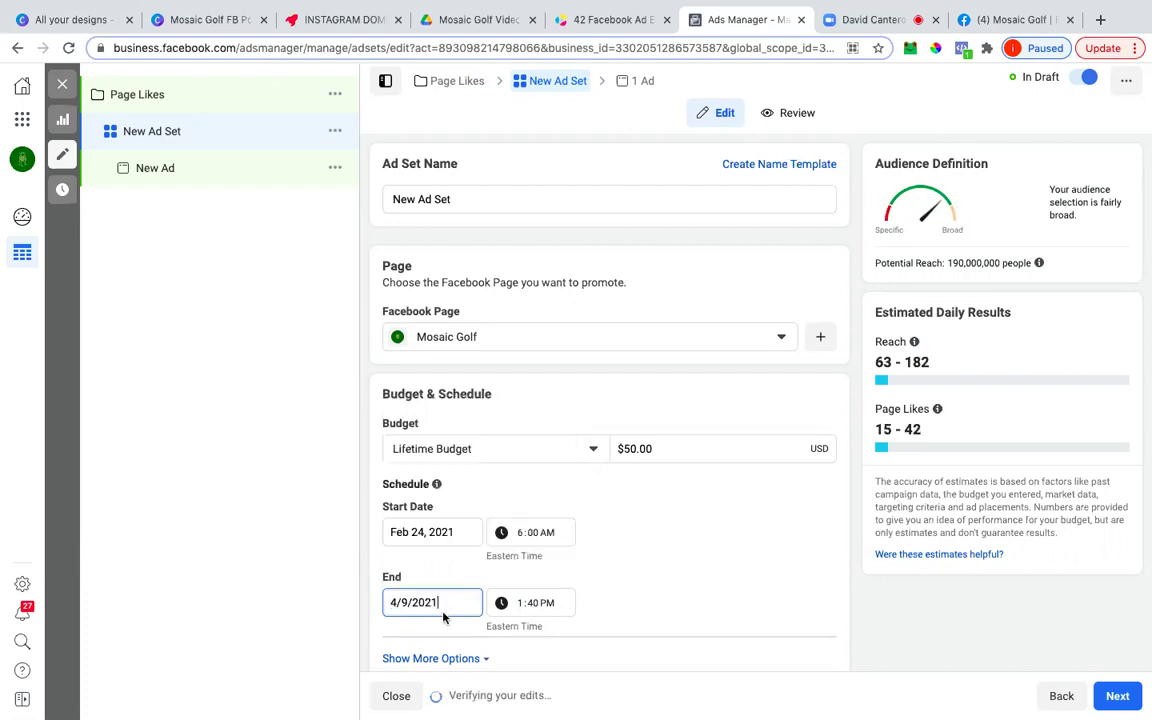
# Schedule the ad set to end on Mar 9, 2021 at 6:00 AM
pyautogui.click(400, 601)
pyautogui.click(399, 414)
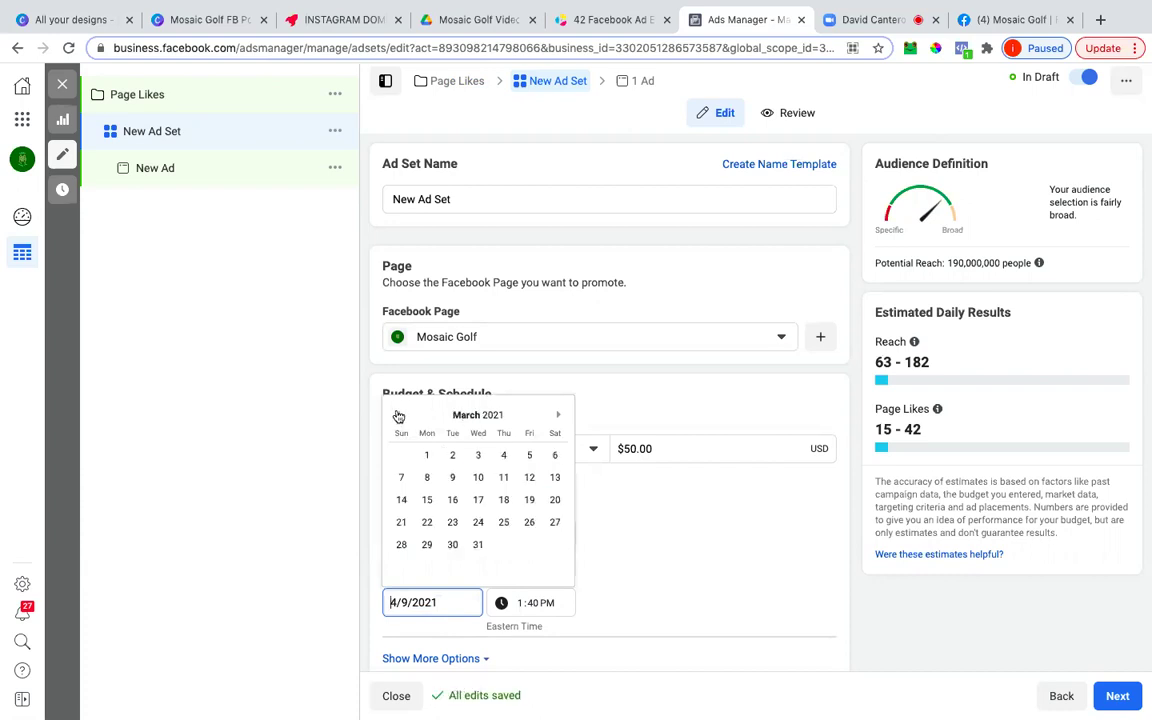
pyautogui.click(453, 478)
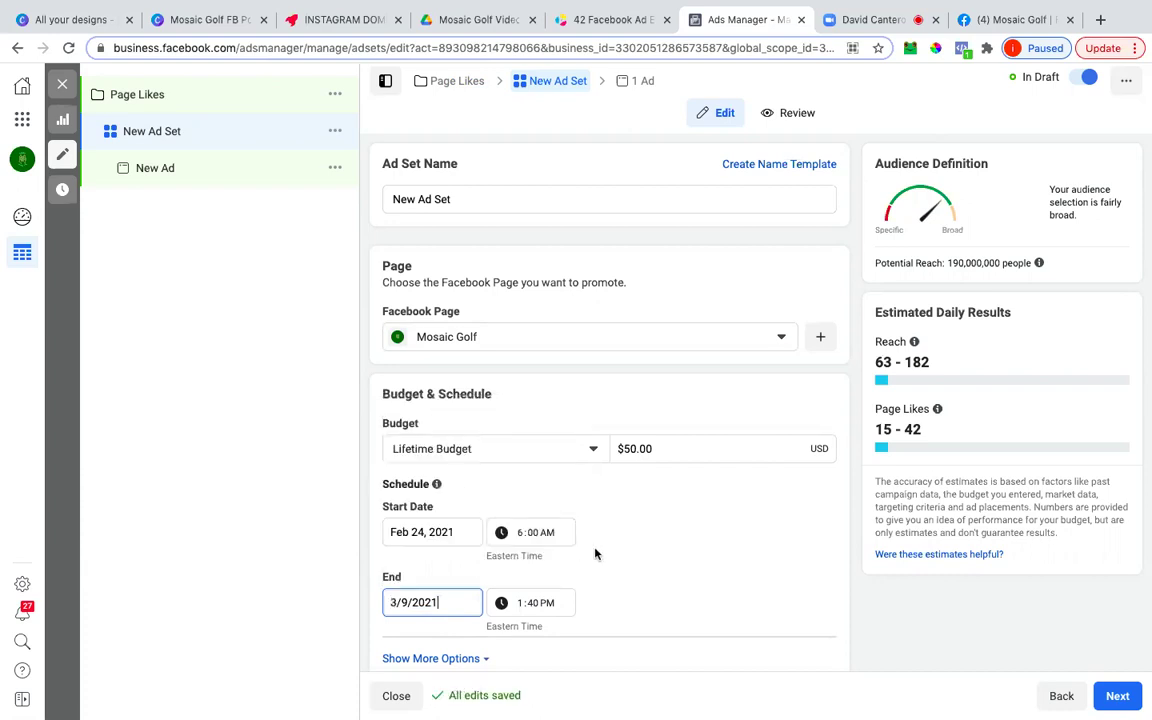
pyautogui.click(613, 553)
pyautogui.click(533, 602)
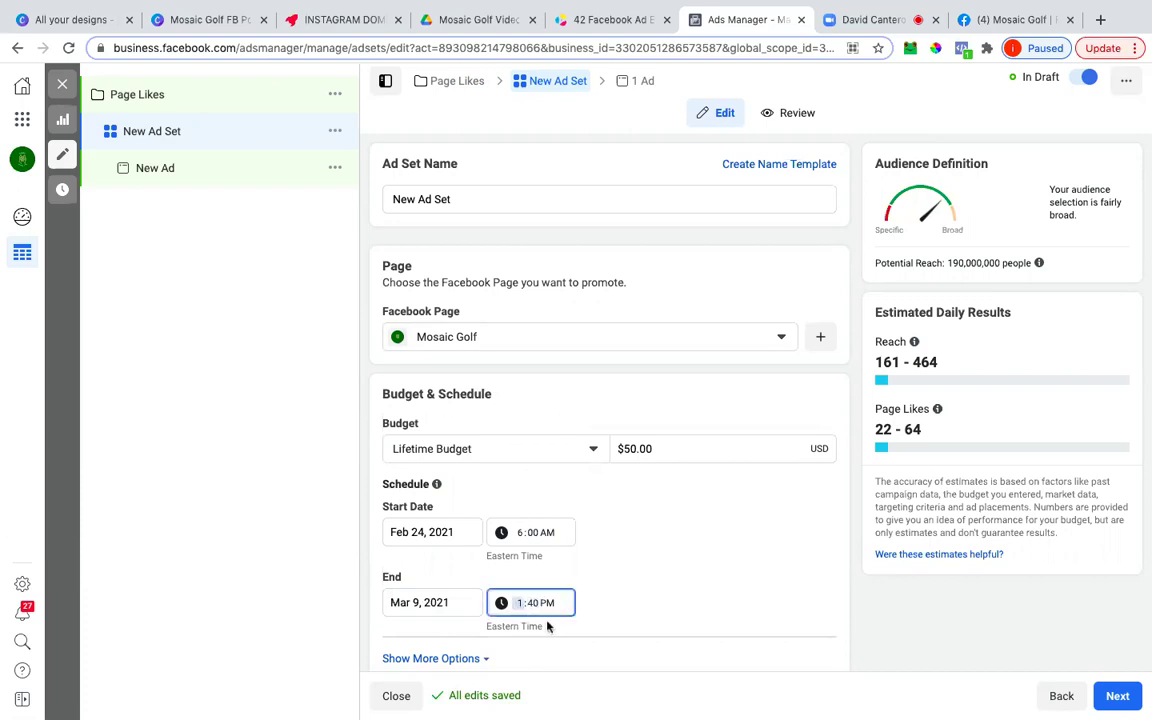
pyautogui.write('6')
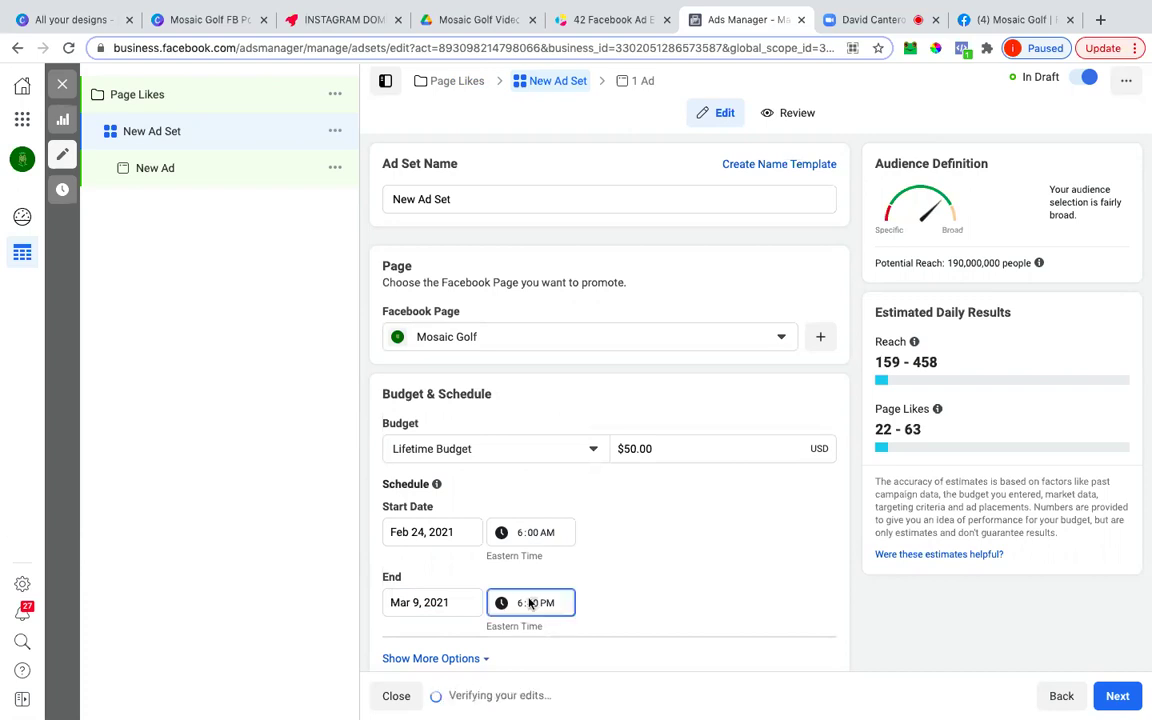
pyautogui.write('00a')
pyautogui.click(650, 551)
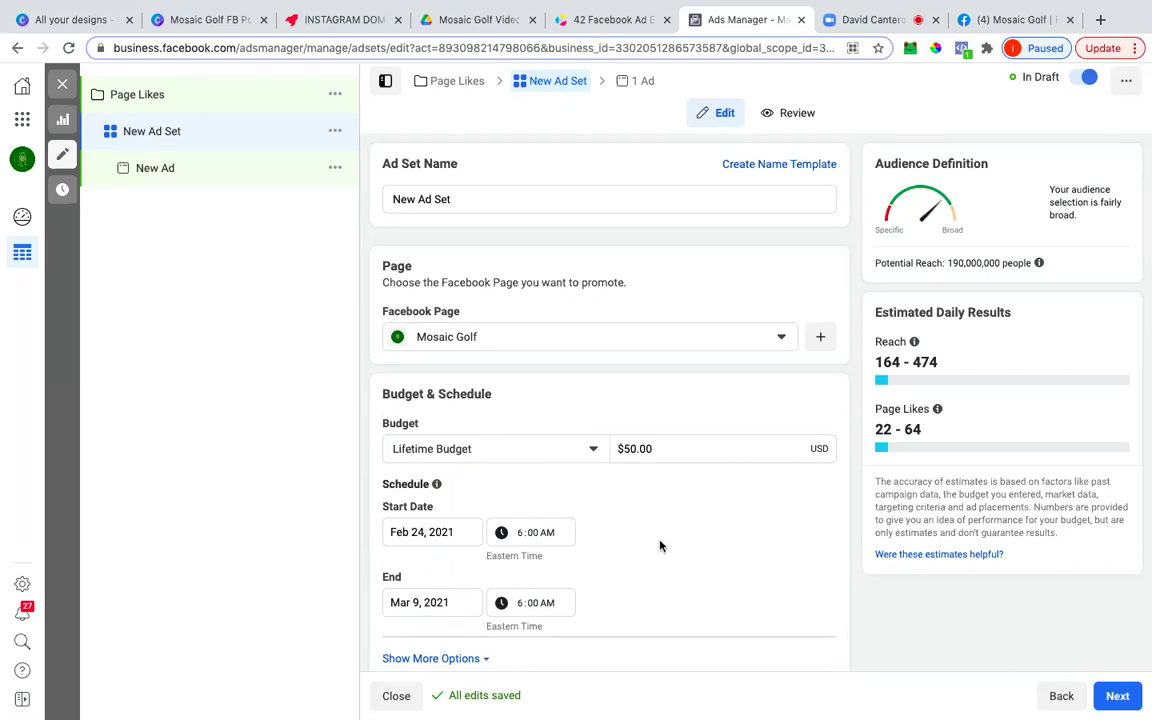
# Edit the audience's locations and remove United States from the targeting
pyautogui.scroll(-3, 660, 545)
pyautogui.scroll(-1, 660, 542)
pyautogui.scroll(-2, 660, 545)
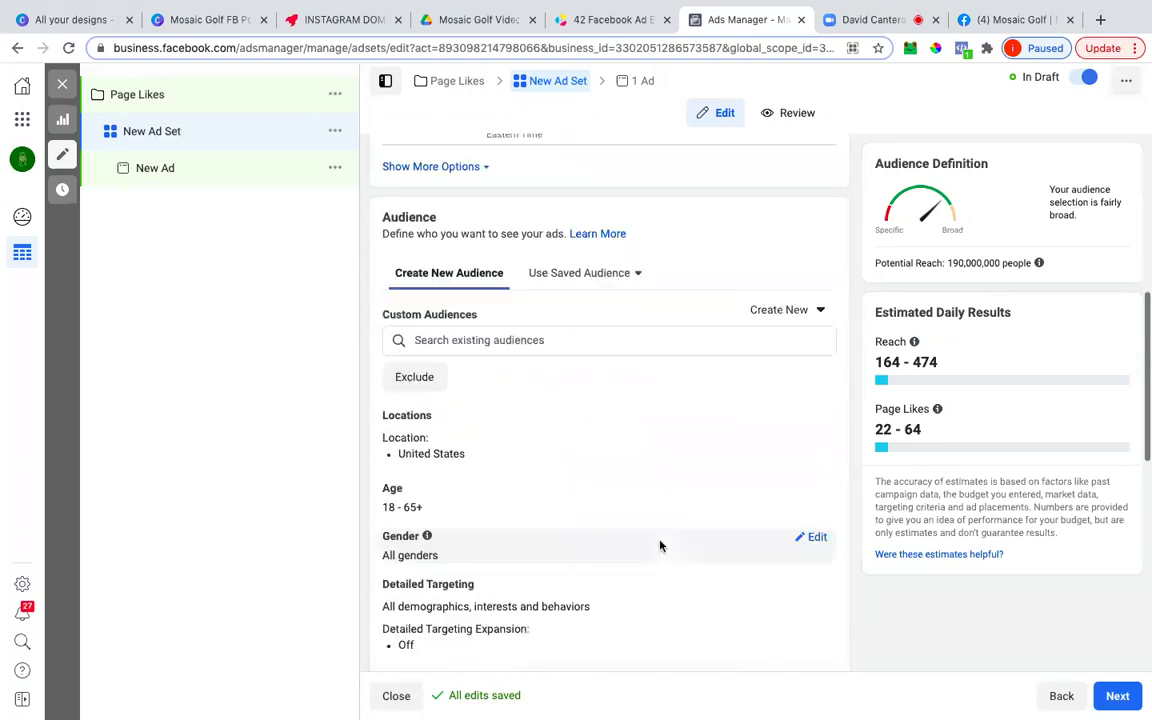
pyautogui.scroll(-1, 660, 545)
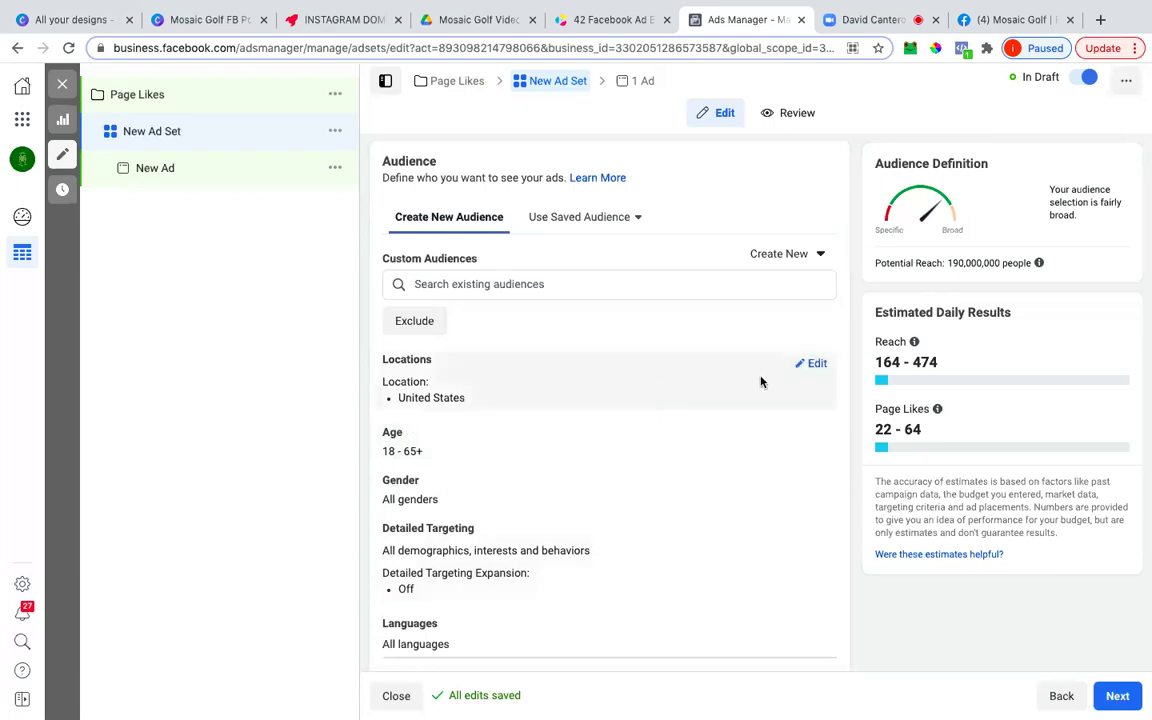
pyautogui.click(813, 364)
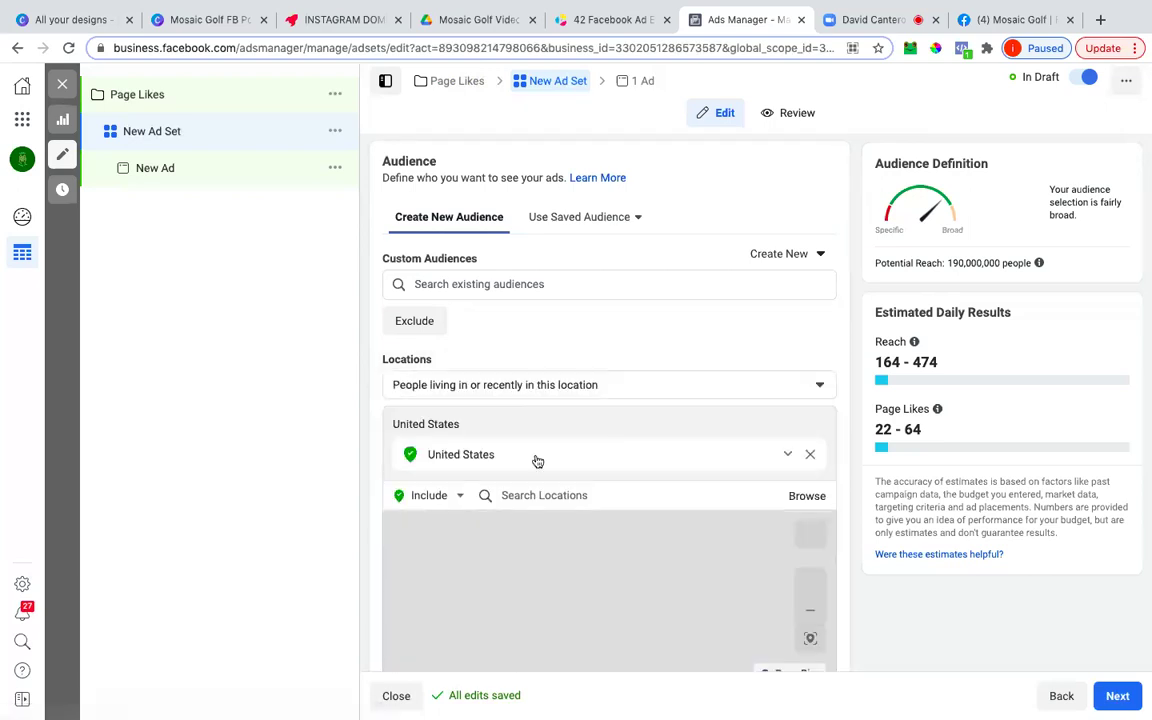
pyautogui.click(811, 456)
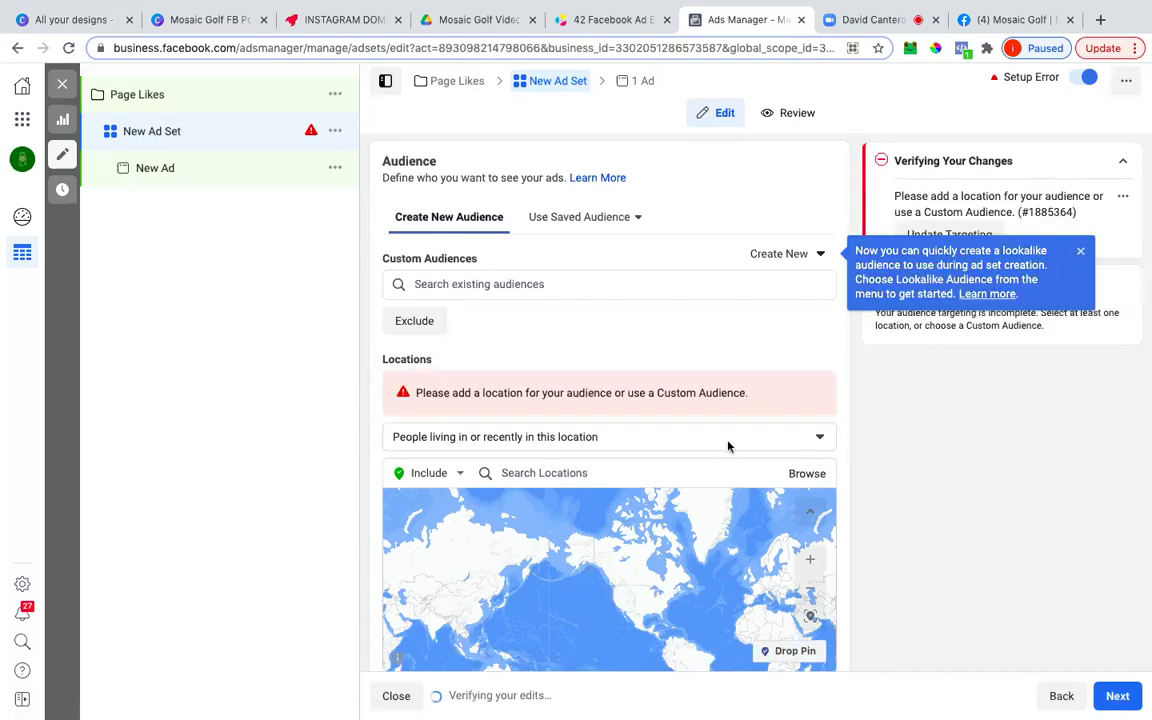
# Examine the options defining which people in a location are targeted, such as living in, recently in or traveling in it
pyautogui.click(728, 442)
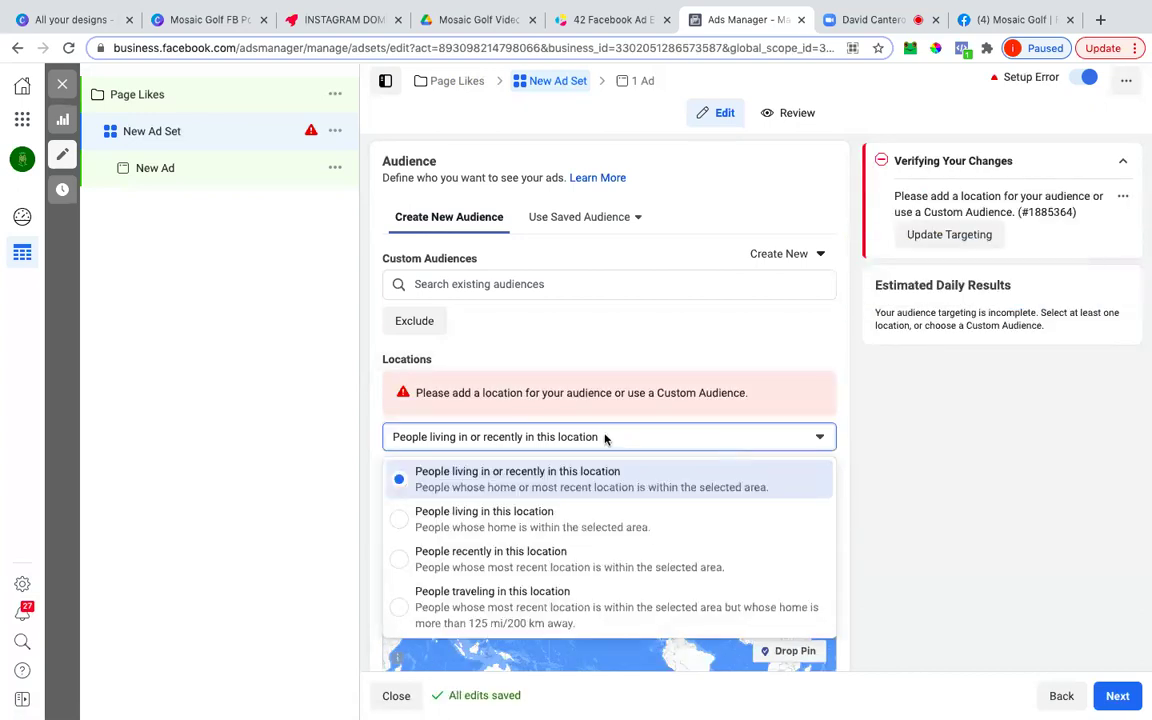
pyautogui.click(531, 440)
pyautogui.click(498, 442)
pyautogui.scroll(-1, 442, 463)
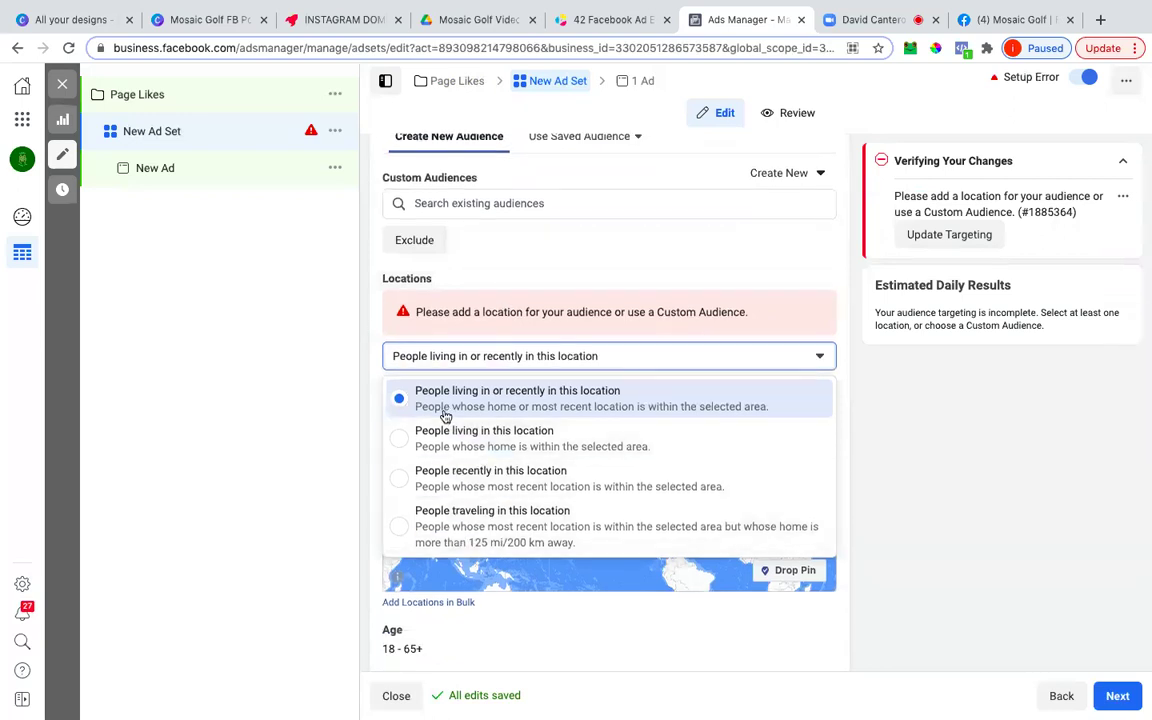
pyautogui.click(360, 358)
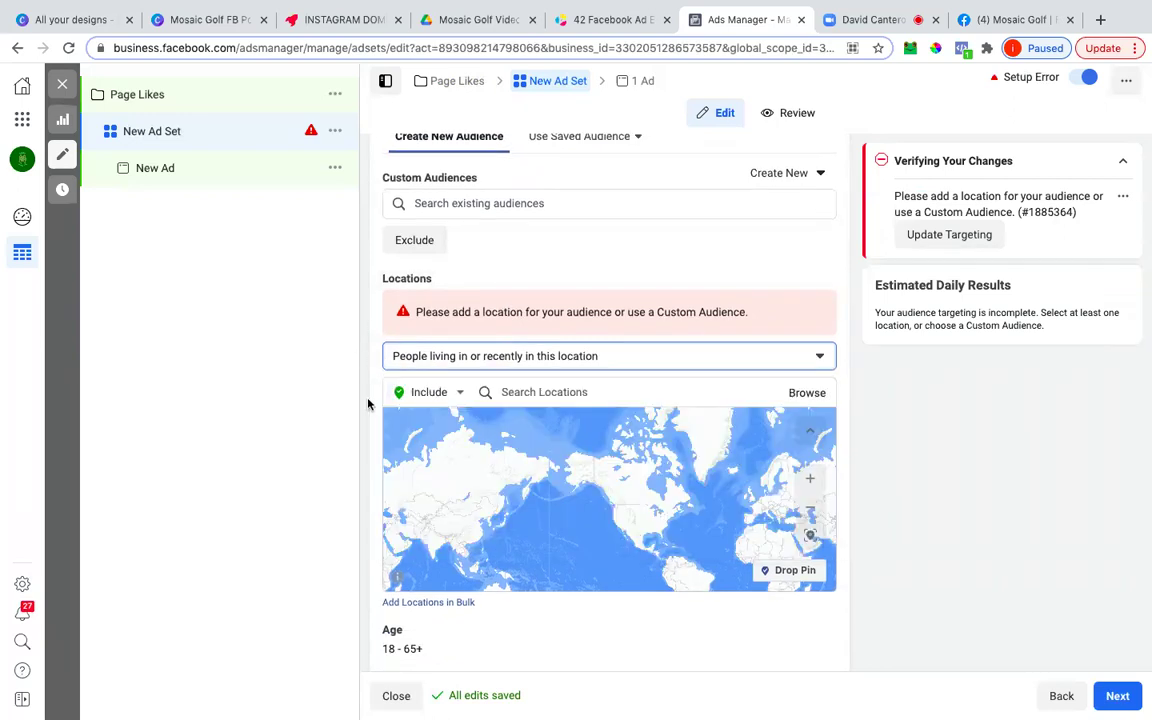
# Add the Worldwide region as an included location for the ad set's audience
pyautogui.click(488, 392)
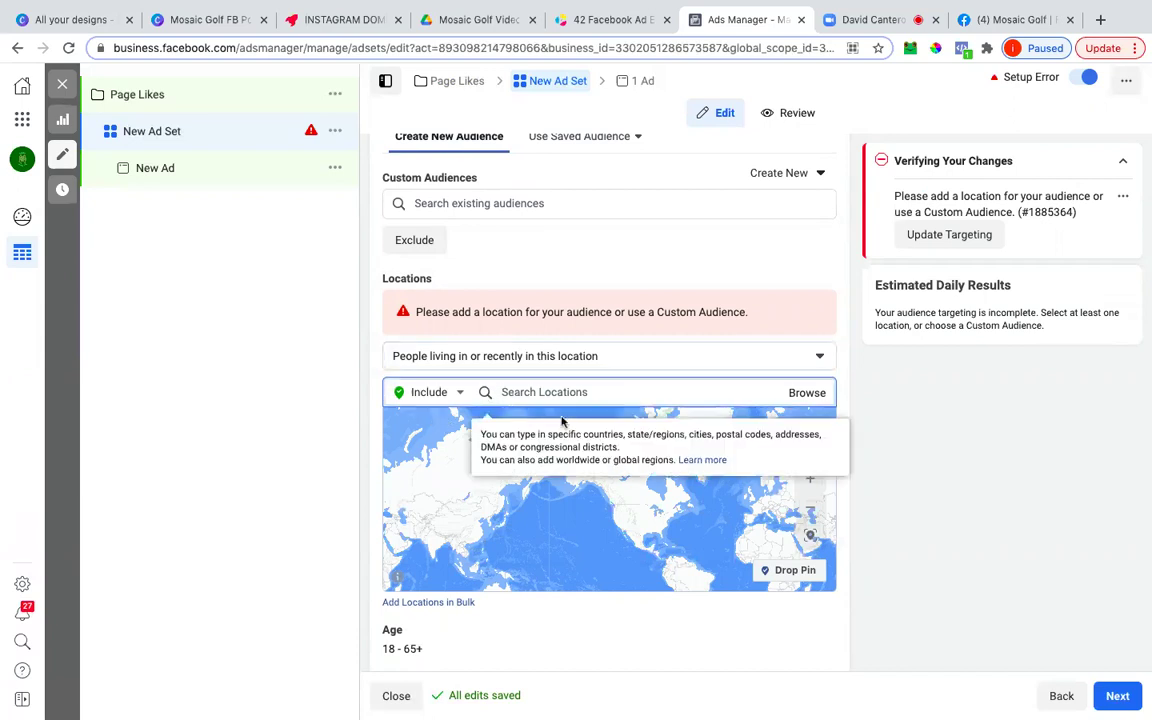
pyautogui.write('world')
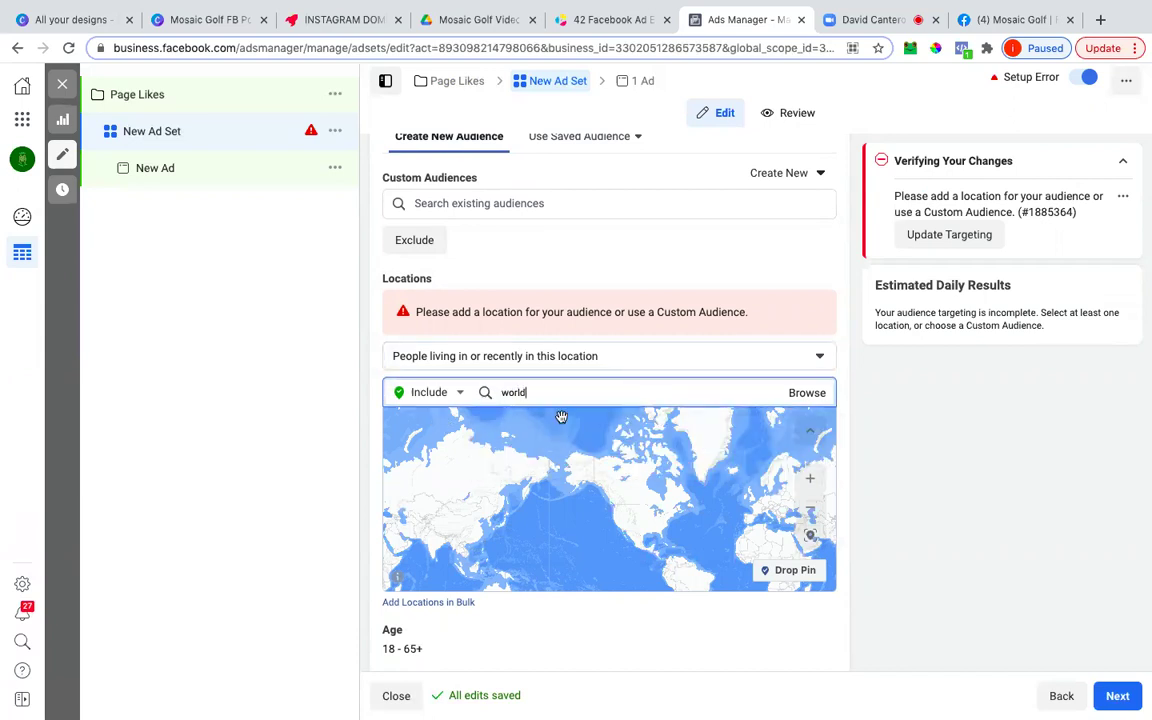
pyautogui.write('wide')
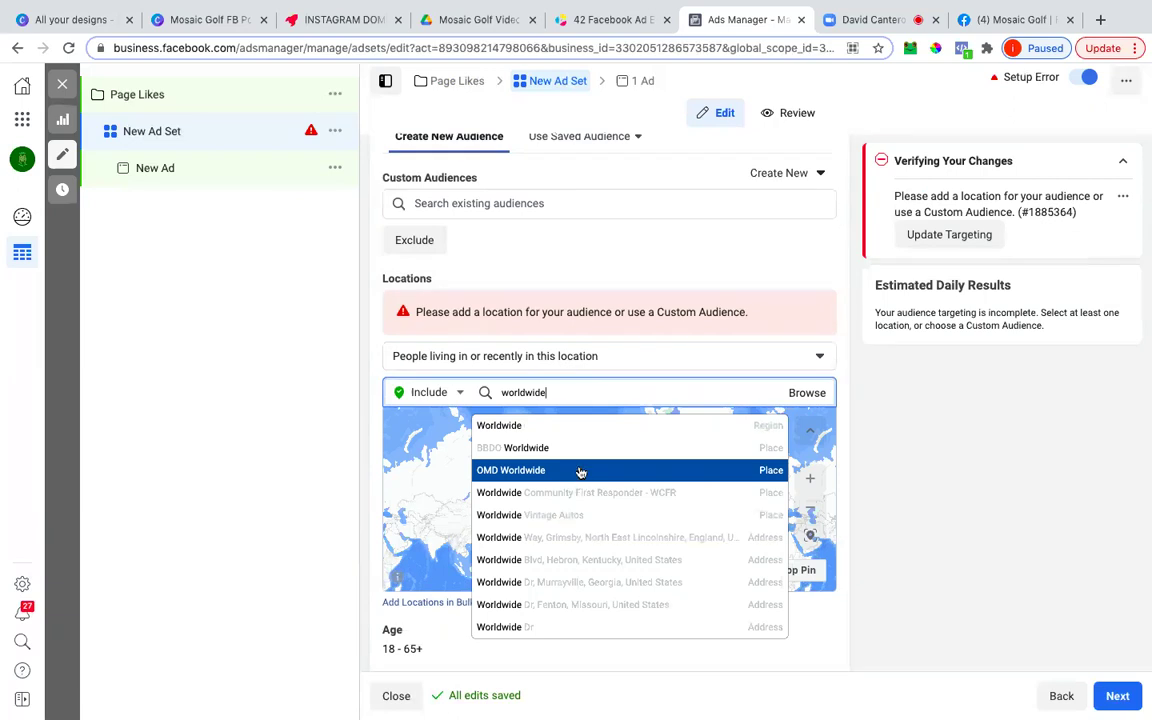
pyautogui.scroll(-1, 570, 478)
pyautogui.scroll(1, 565, 445)
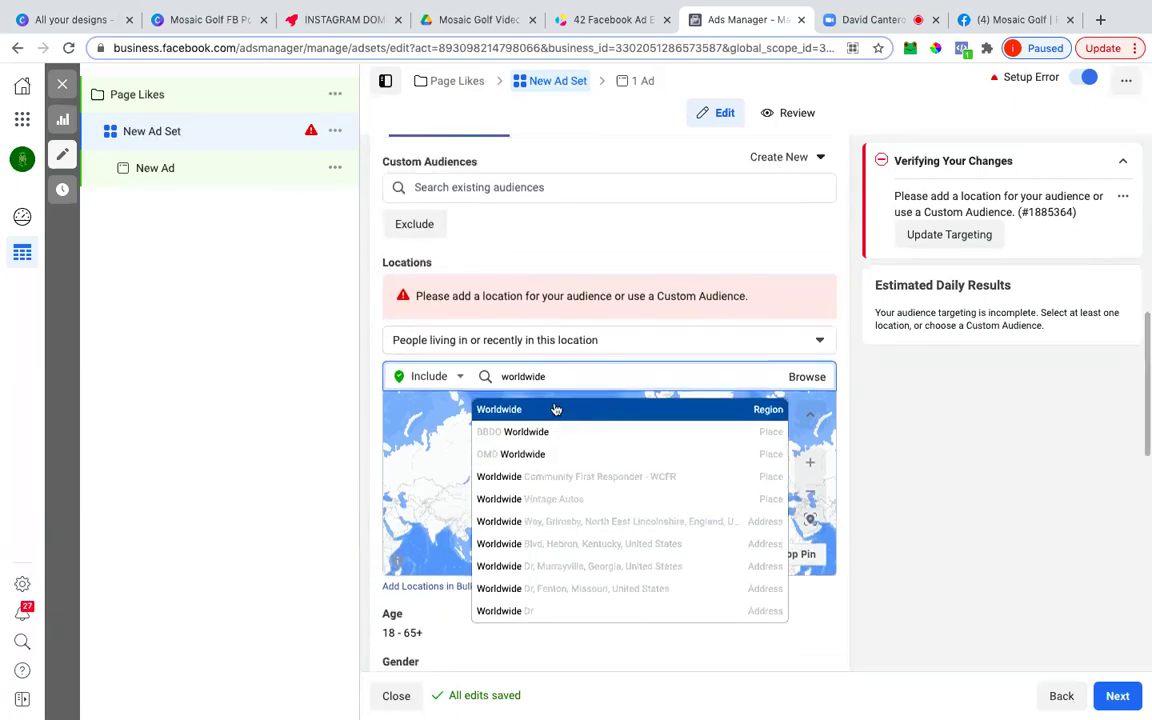
pyautogui.click(554, 405)
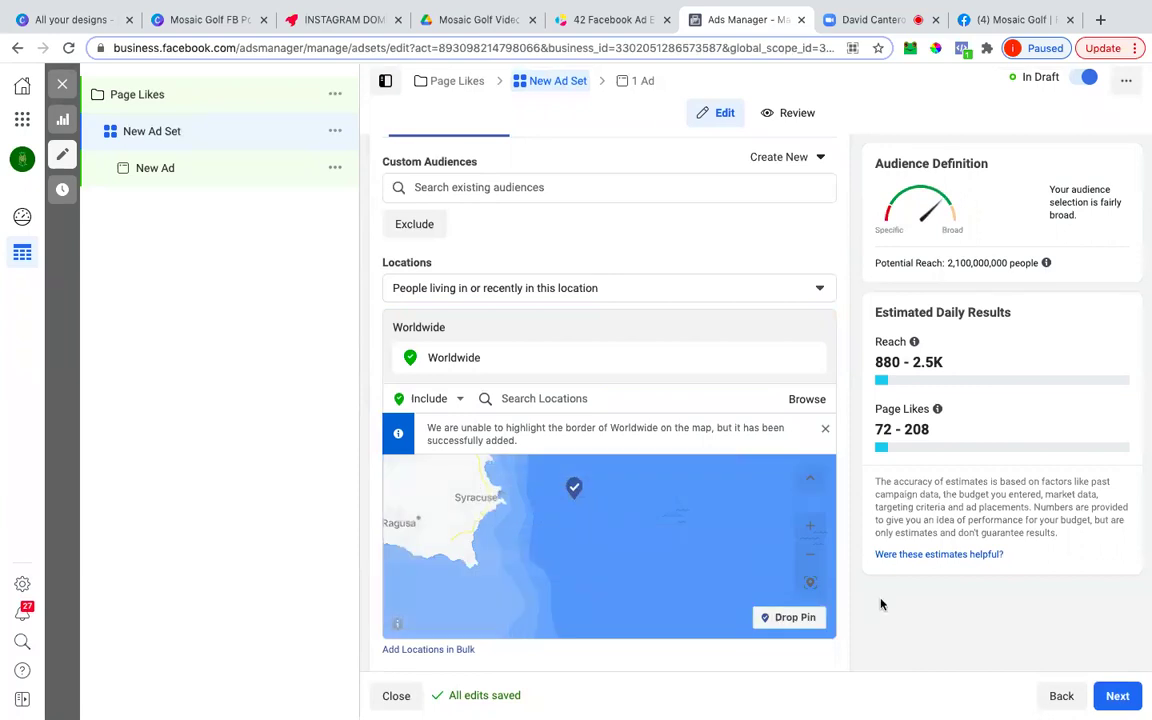
# Add the sports interest Golf to the audience's detailed targeting
pyautogui.scroll(-3, 860, 600)
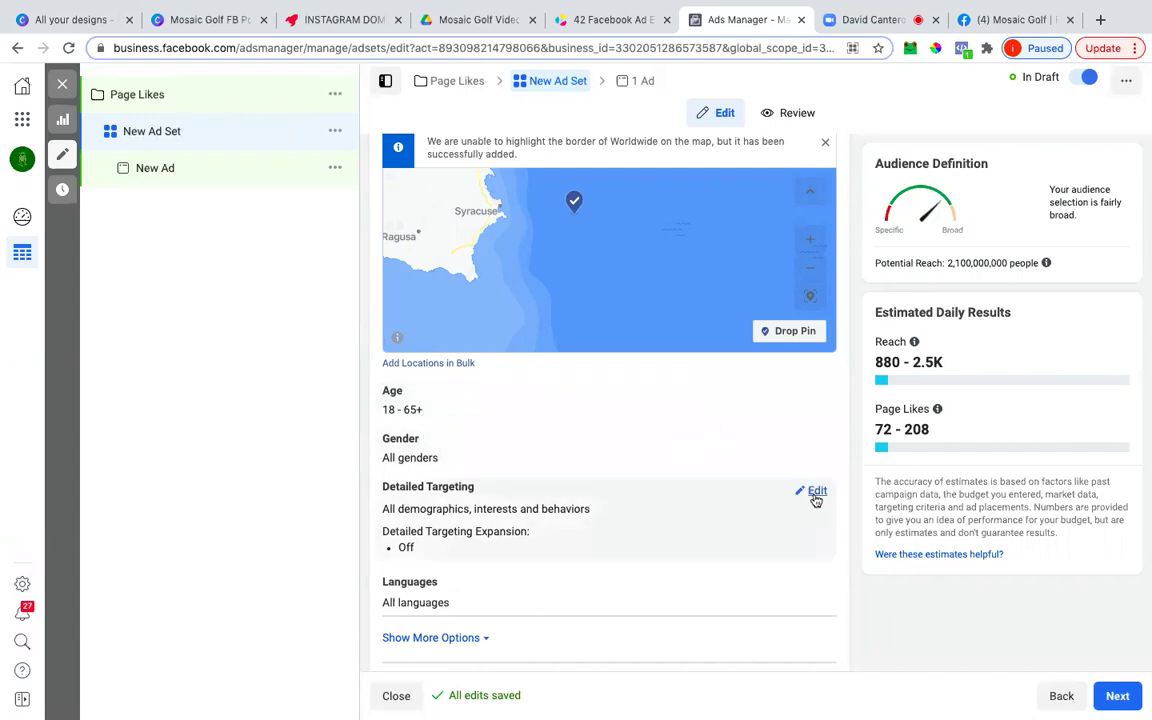
pyautogui.click(816, 492)
pyautogui.click(538, 532)
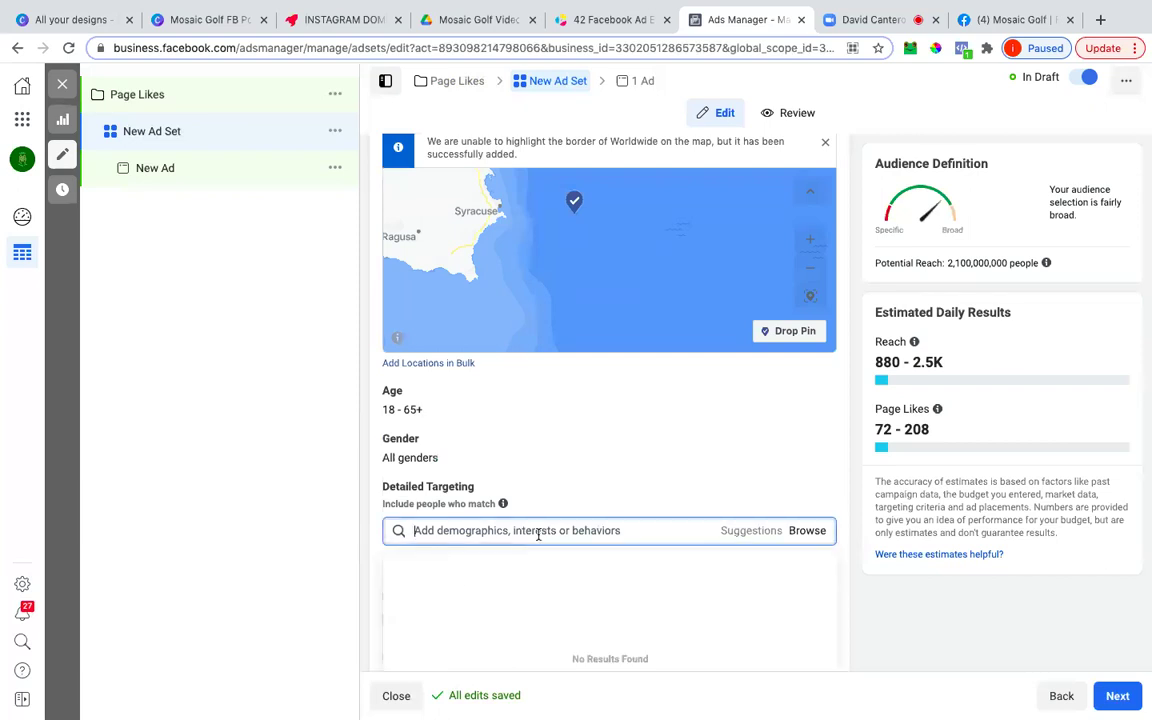
pyautogui.write('golf')
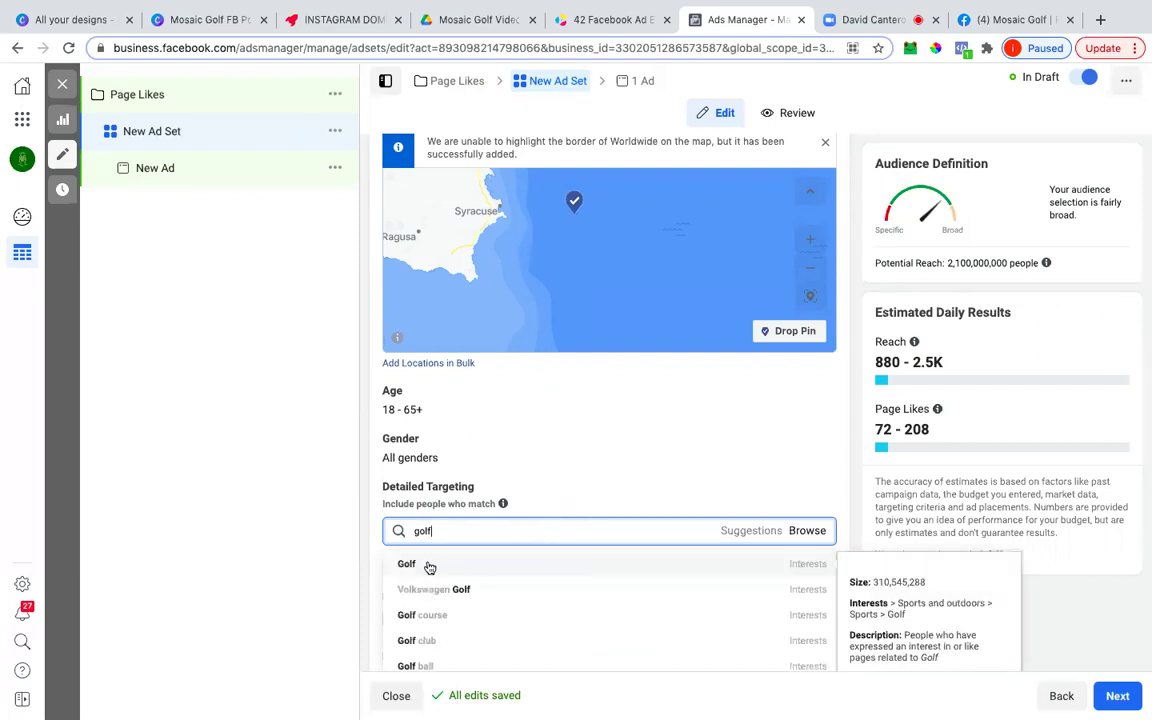
pyautogui.click(428, 567)
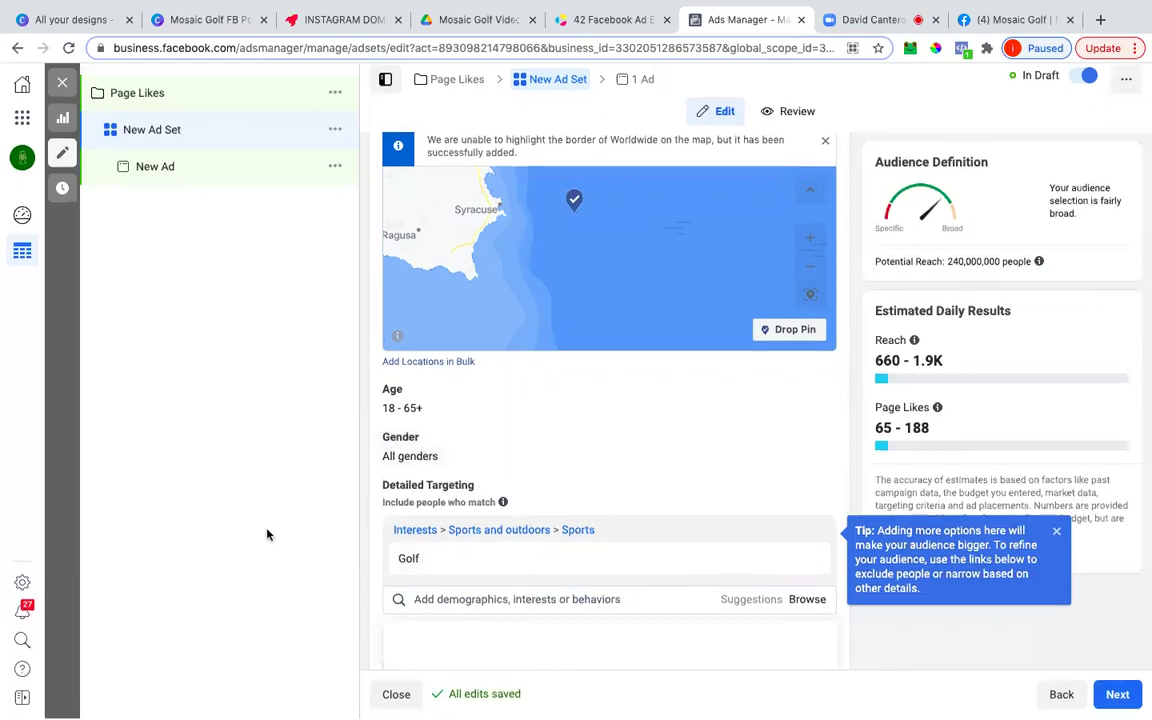
# Restrict the audience's languages to English (All)
pyautogui.scroll(-2, 500, 449)
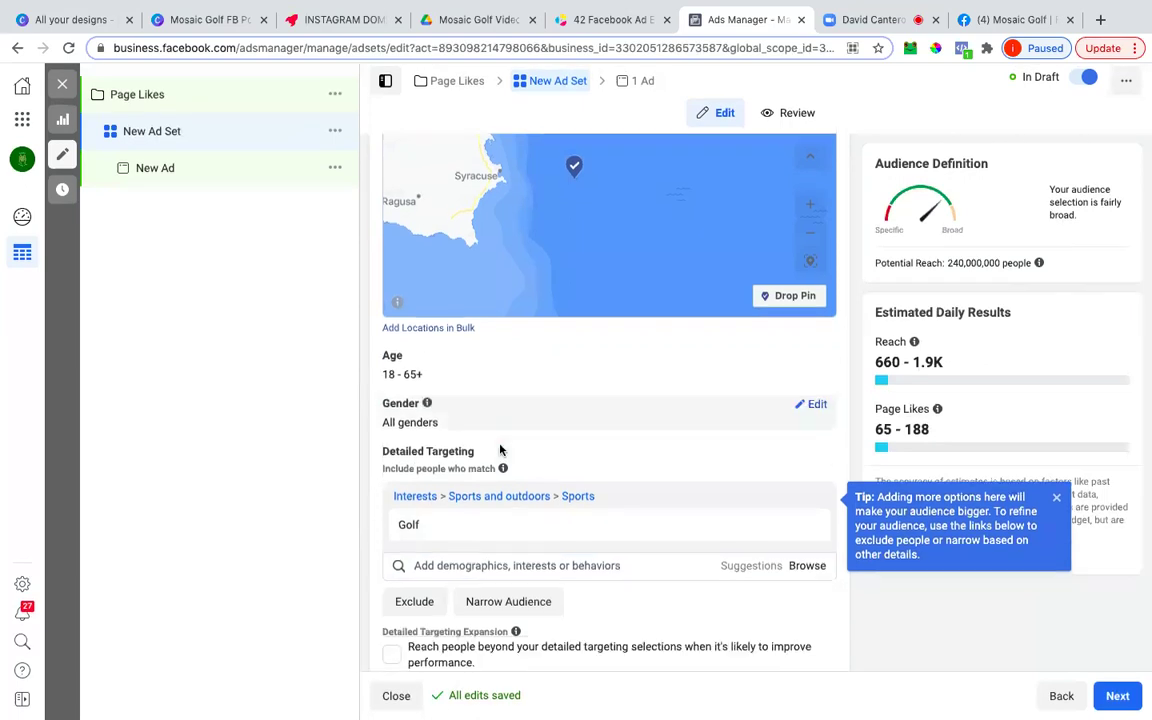
pyautogui.scroll(-3, 500, 449)
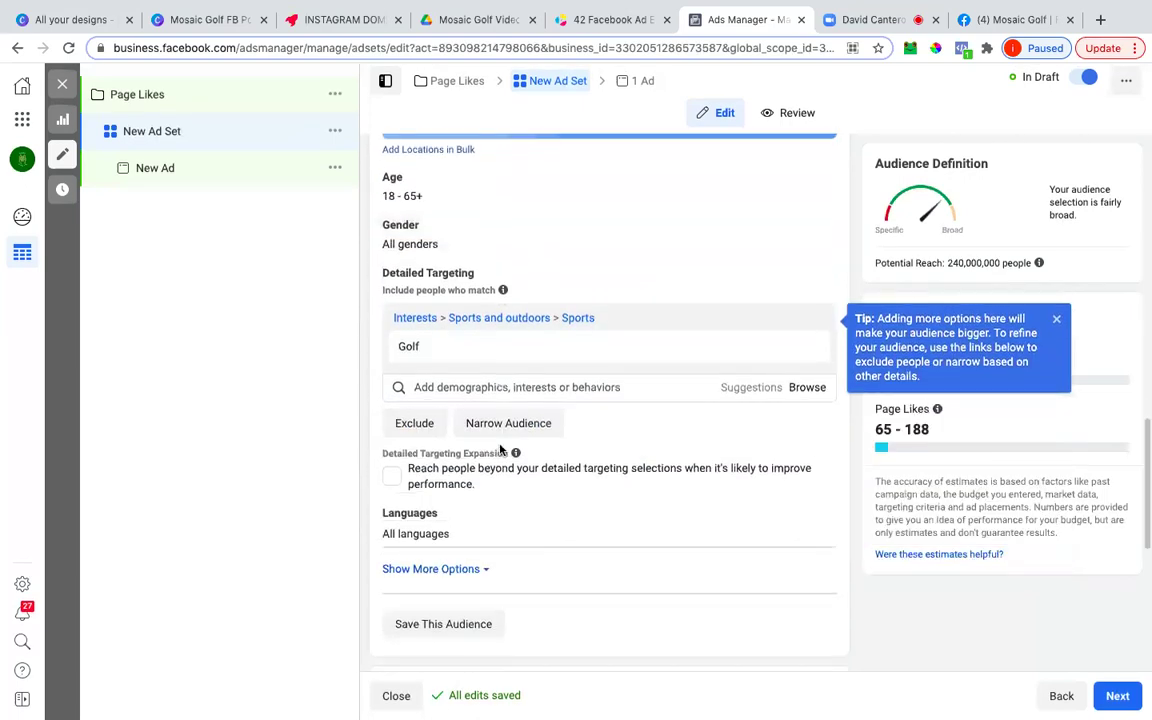
pyautogui.scroll(-1, 502, 452)
pyautogui.scroll(-1, 502, 452)
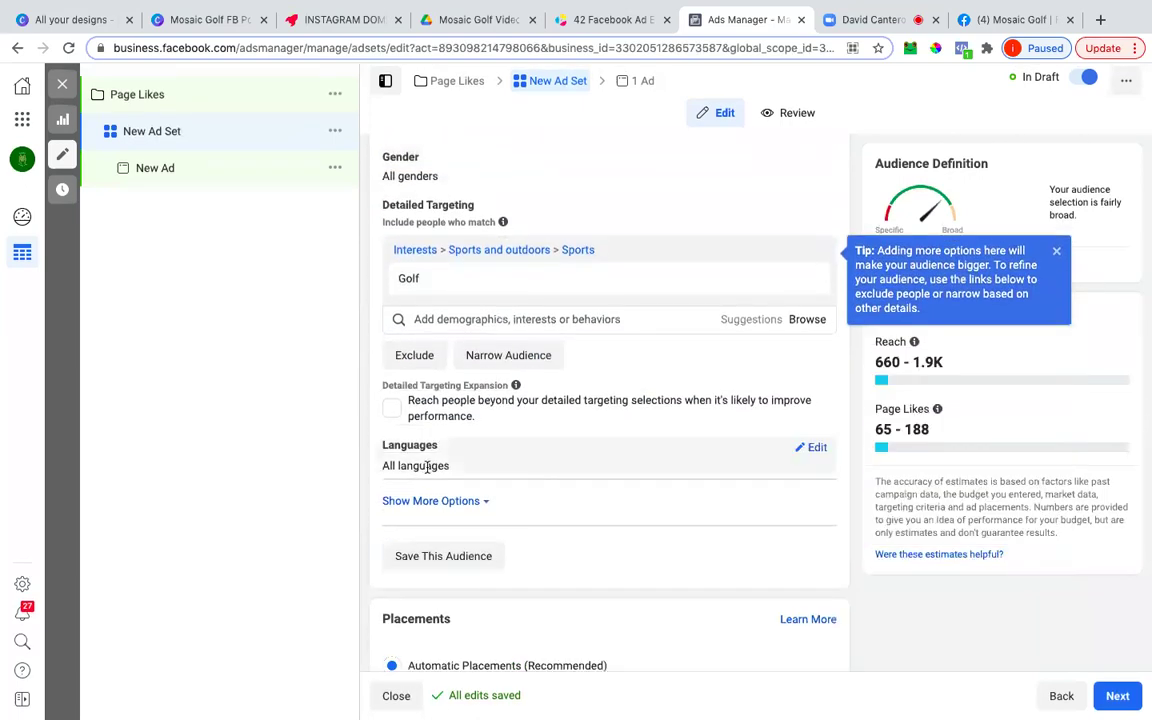
pyautogui.click(815, 449)
pyautogui.click(700, 466)
pyautogui.write('engli')
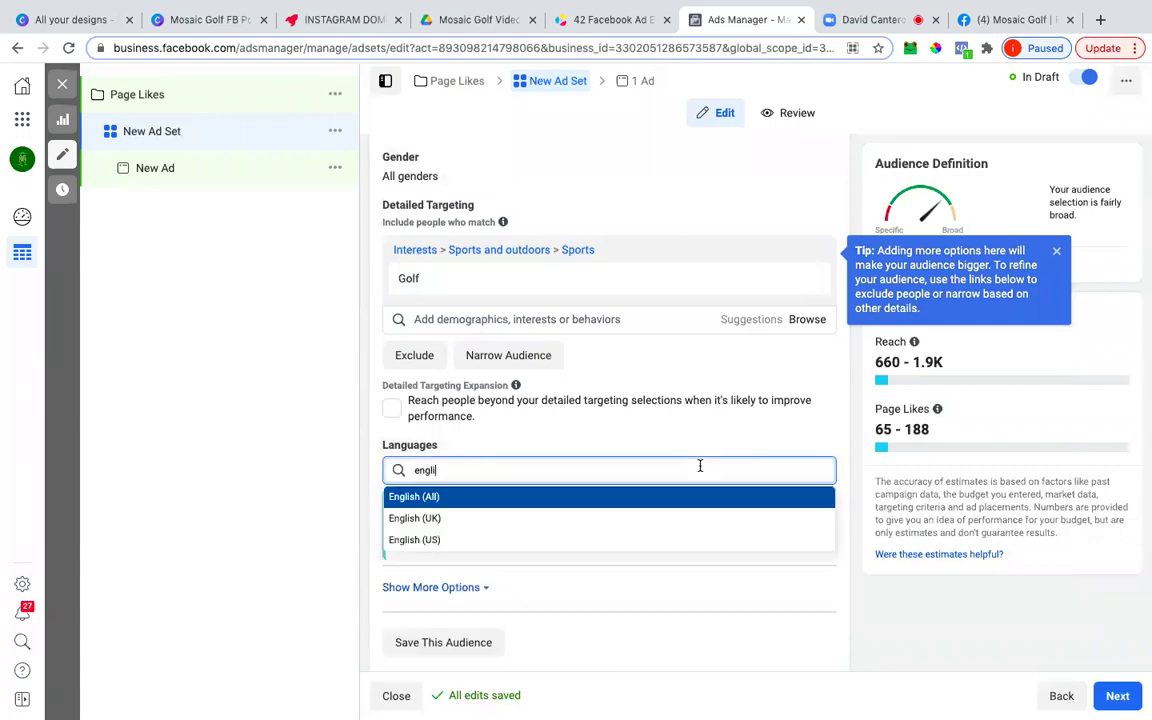
pyautogui.click(403, 498)
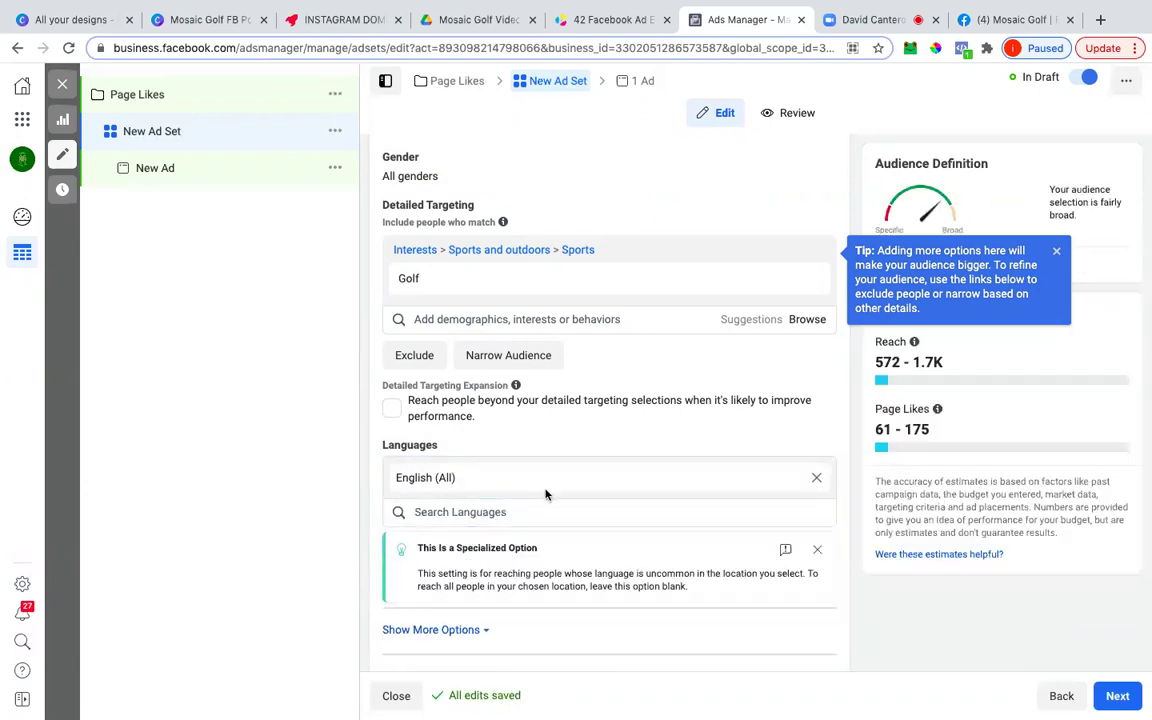
# Expand the additional audience options and examine the connection types available for Facebook Pages and apps
pyautogui.scroll(-4, 545, 492)
pyautogui.click(458, 436)
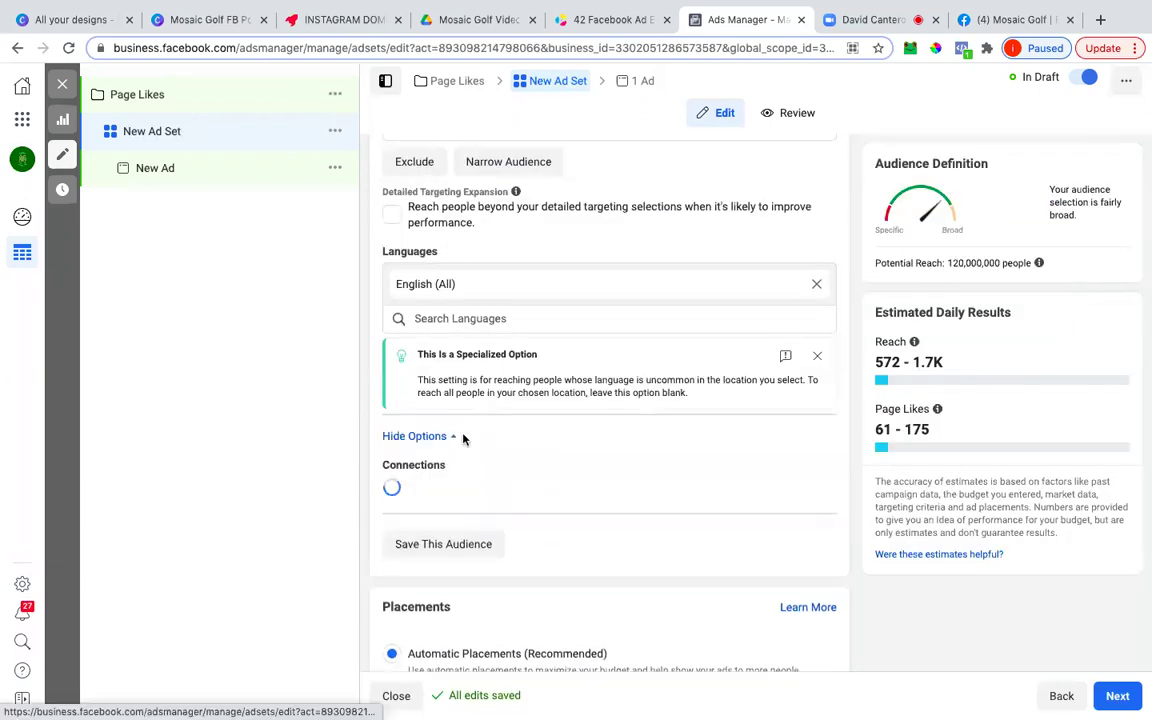
pyautogui.scroll(-1, 499, 450)
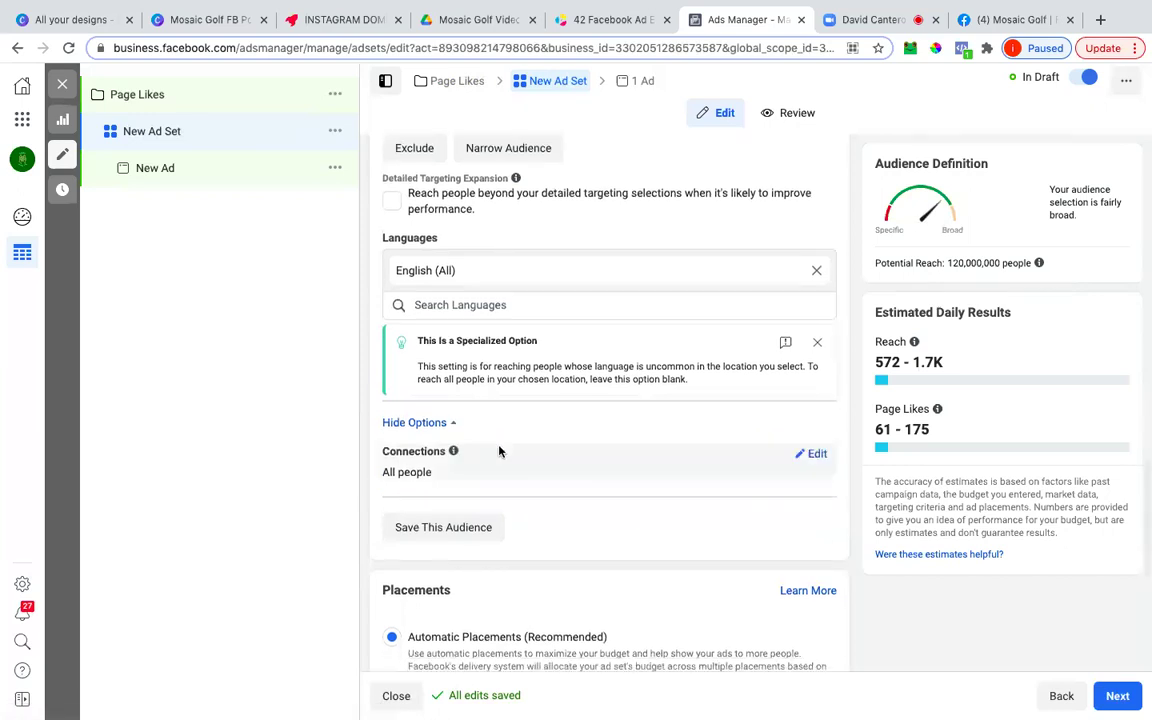
pyautogui.scroll(-5, 499, 451)
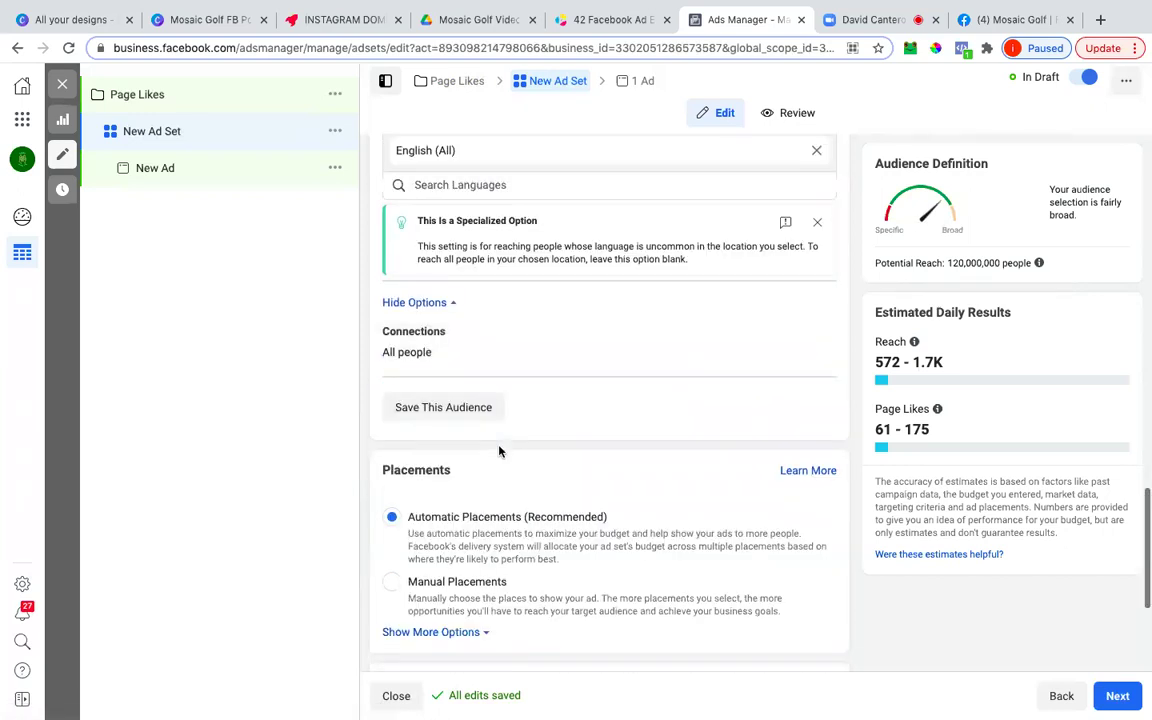
pyautogui.scroll(-1, 500, 453)
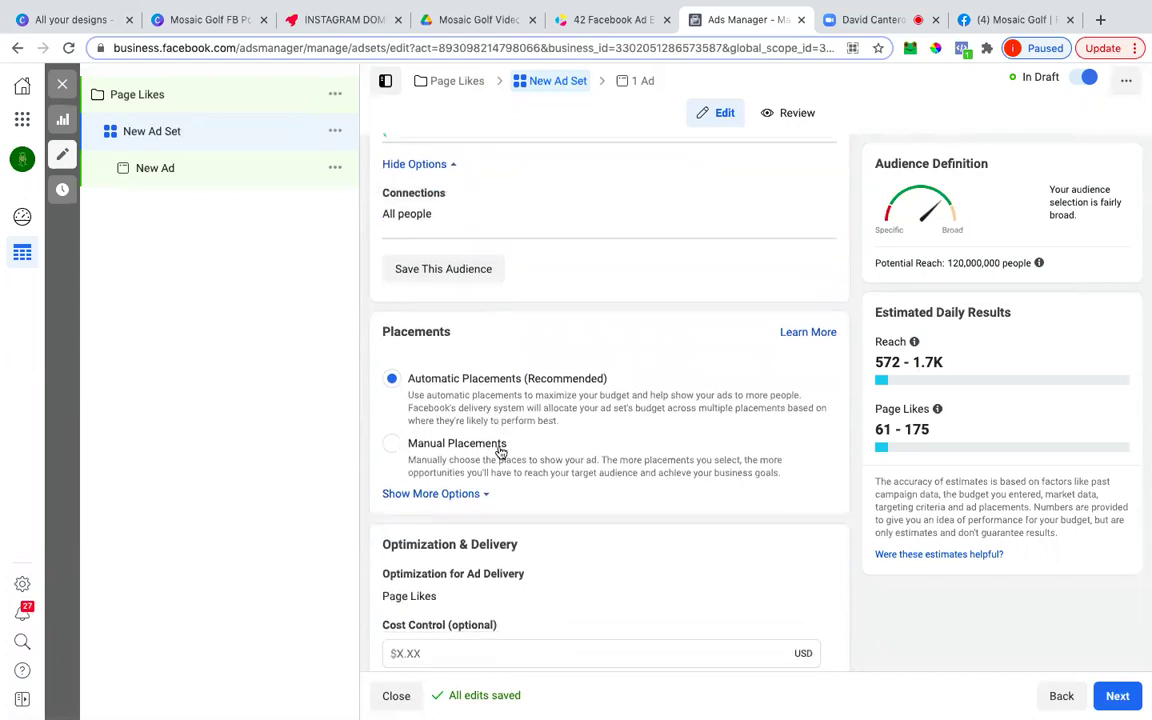
pyautogui.scroll(8, 510, 455)
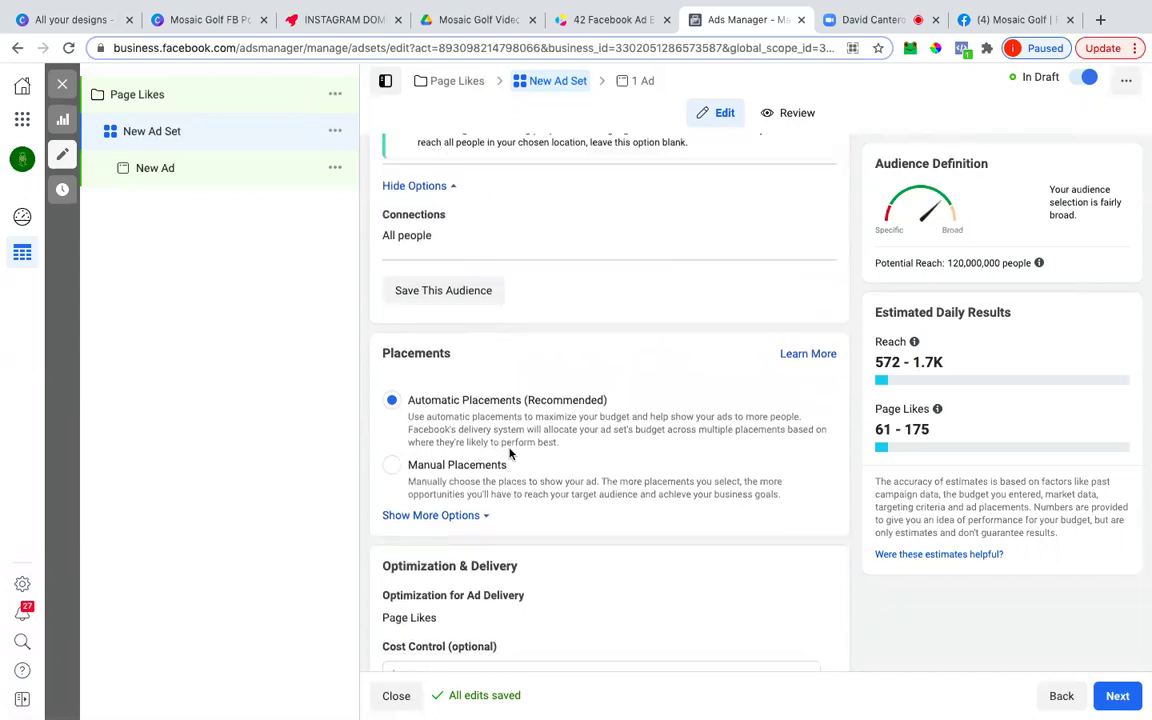
pyautogui.scroll(-1, 509, 450)
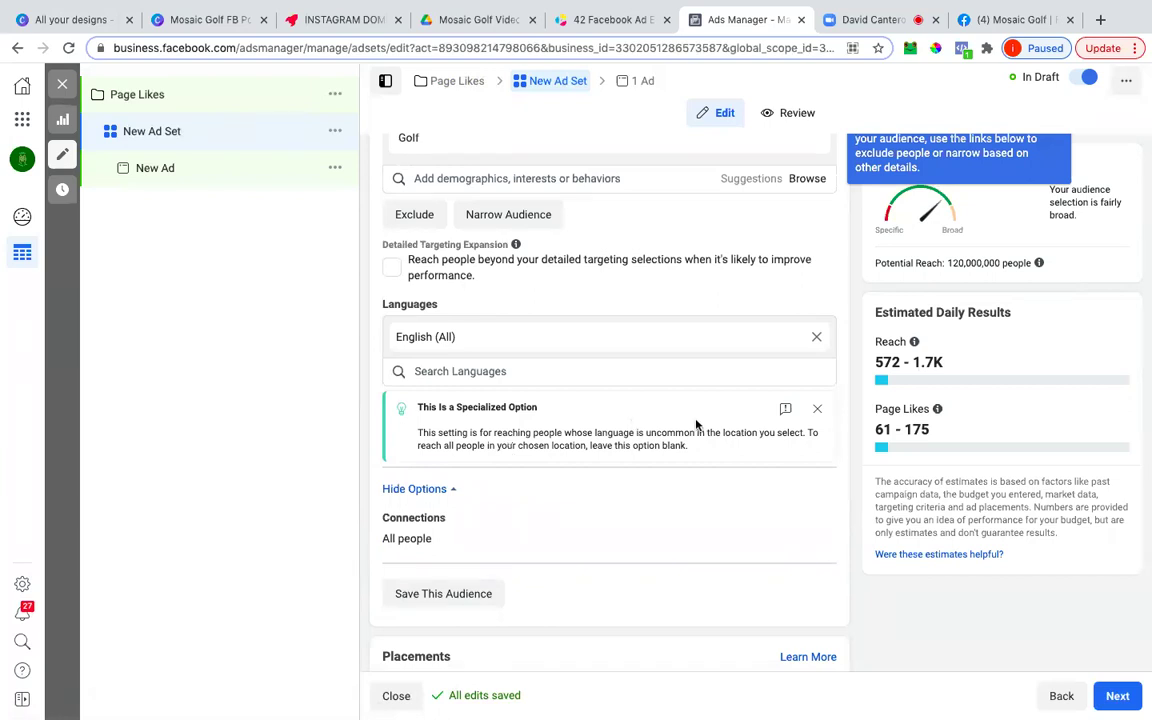
pyautogui.scroll(1, 696, 420)
pyautogui.scroll(-2, 696, 422)
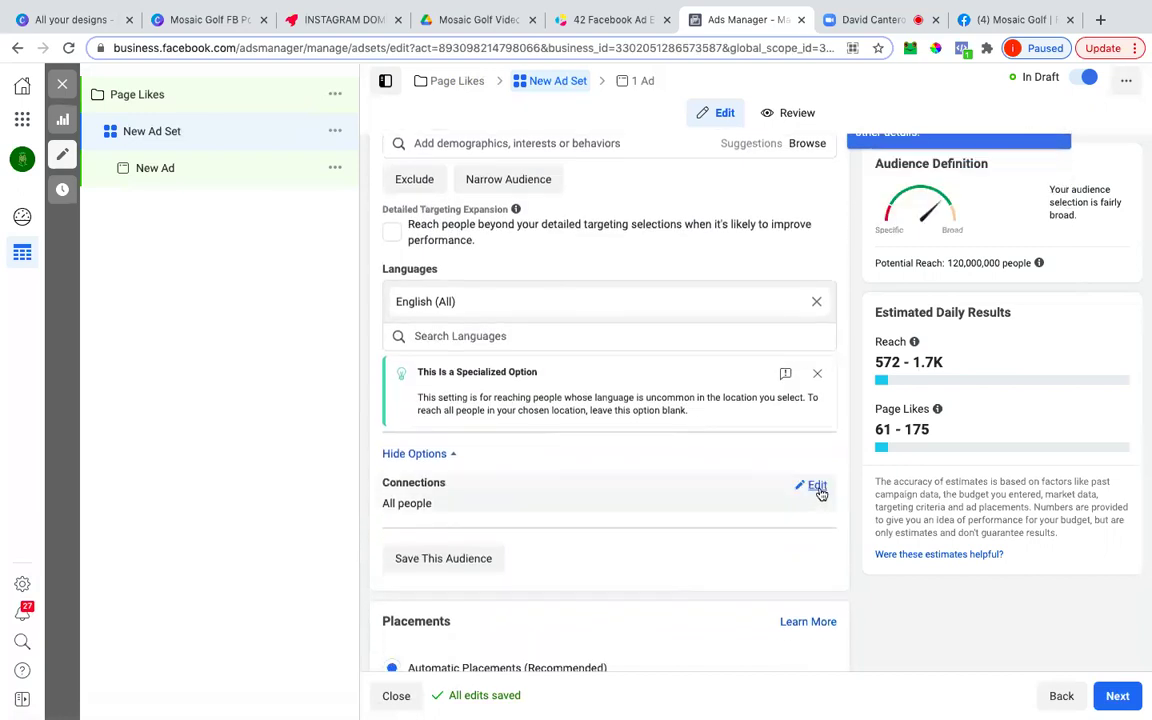
pyautogui.click(817, 489)
pyautogui.click(563, 512)
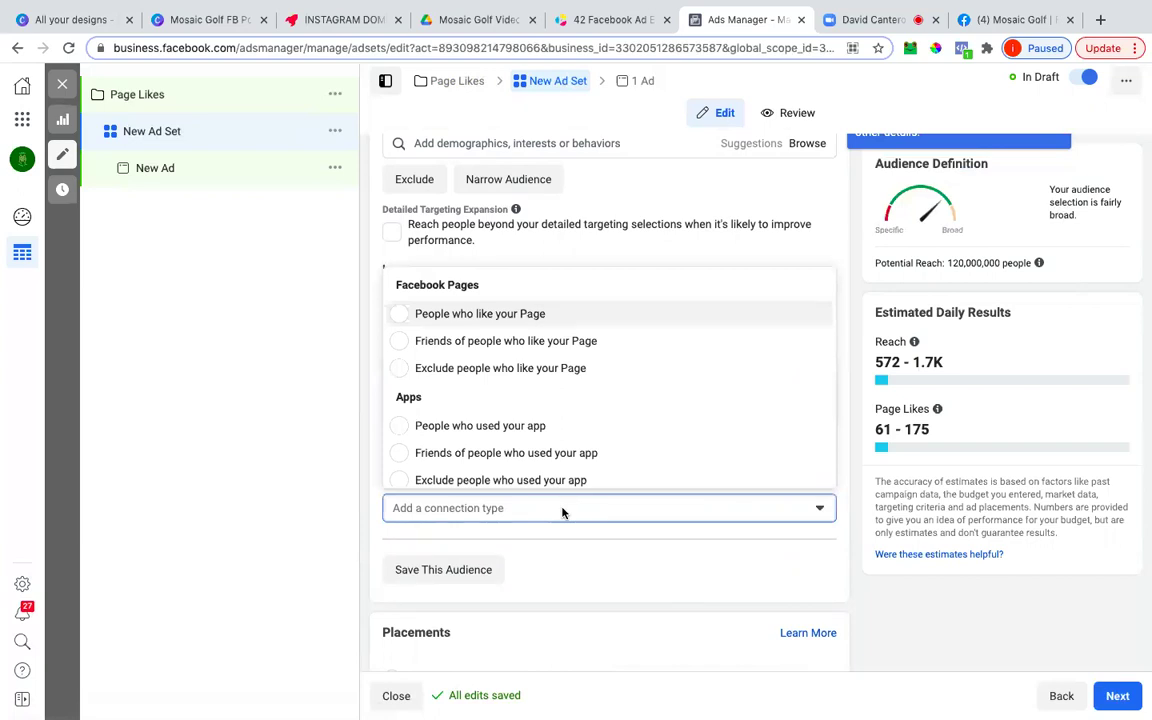
pyautogui.click(559, 550)
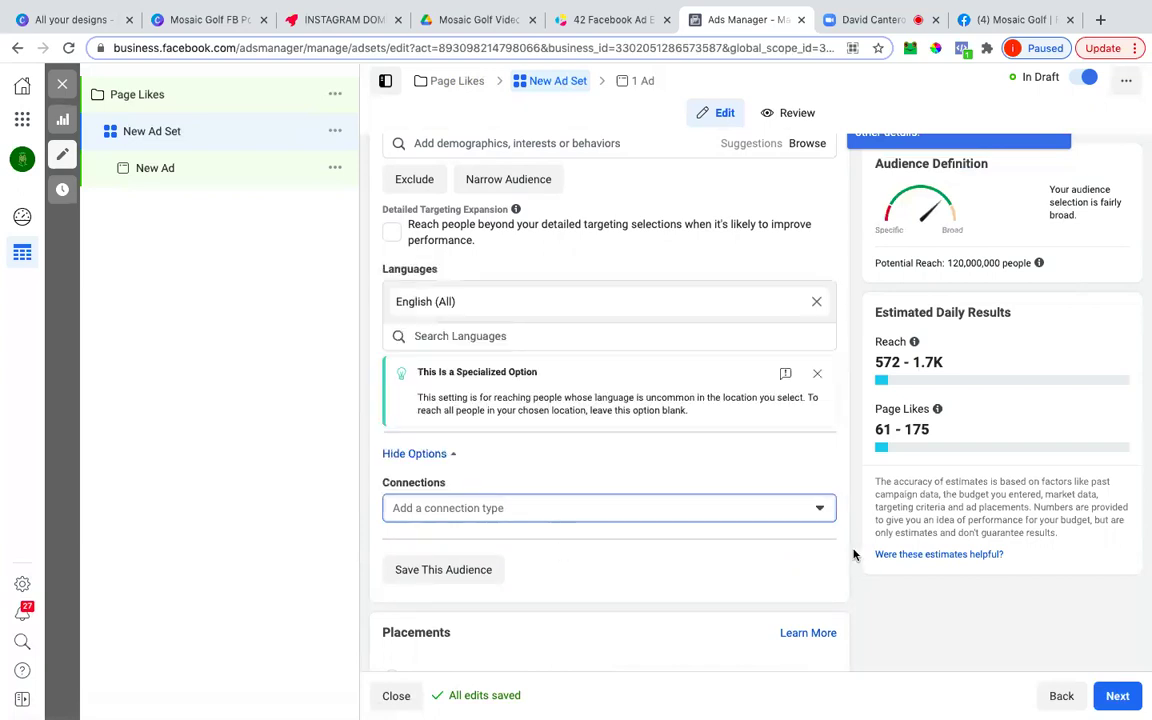
# Review the ad set's placements and its optimization and delivery settings, and continue to the ad level
pyautogui.scroll(-3, 695, 510)
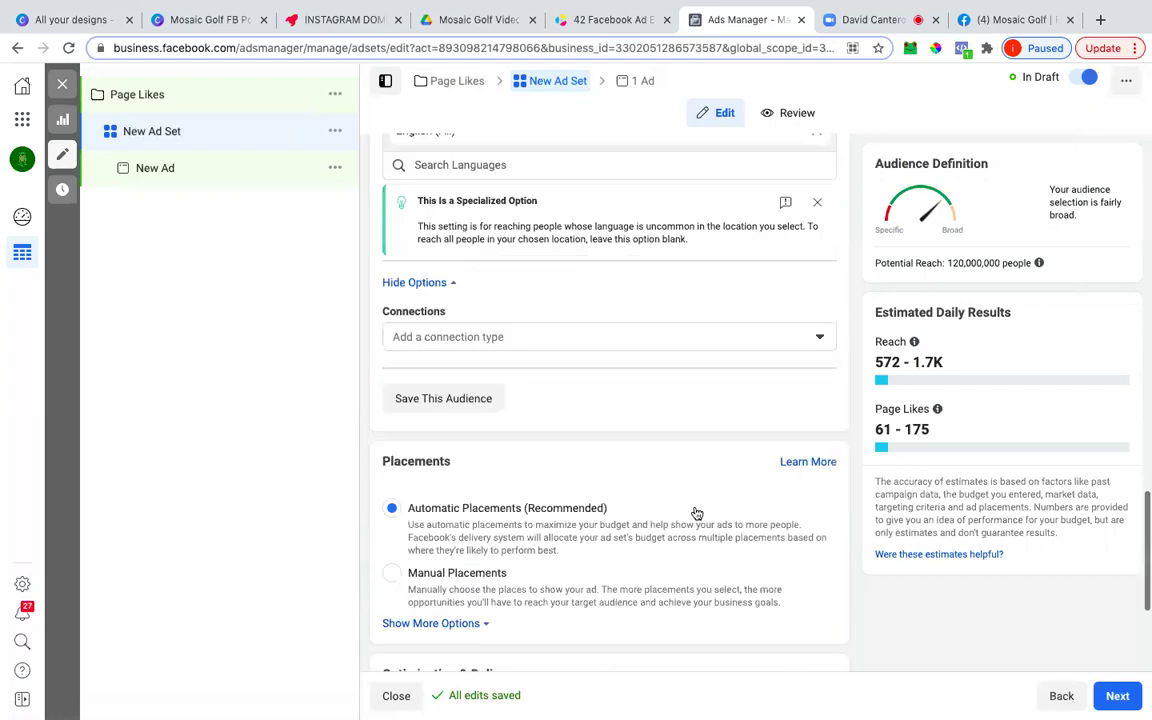
pyautogui.scroll(-1, 632, 488)
pyautogui.scroll(-1, 632, 488)
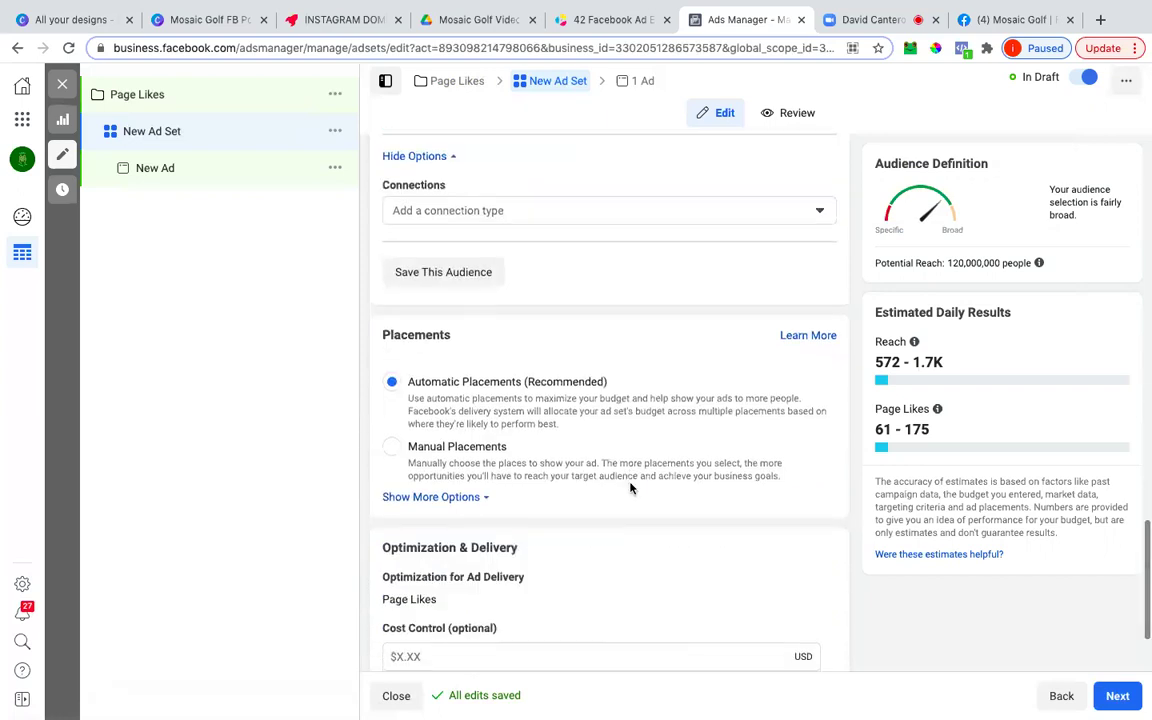
pyautogui.scroll(-2, 630, 488)
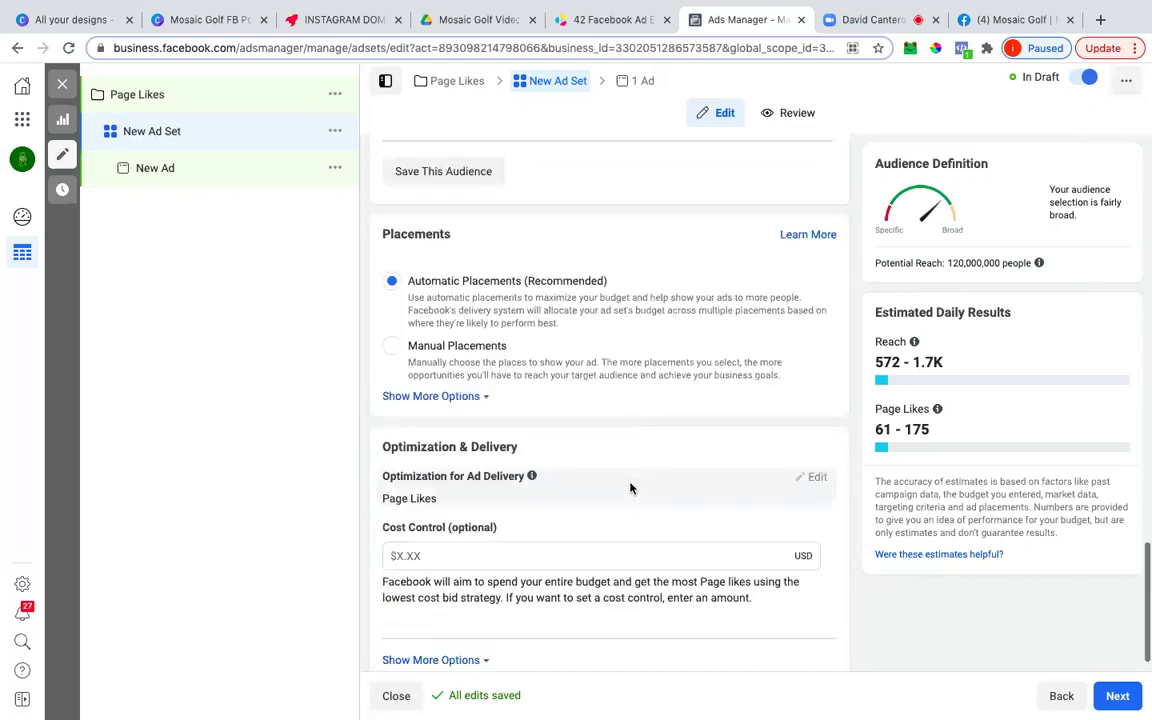
pyautogui.click(1108, 697)
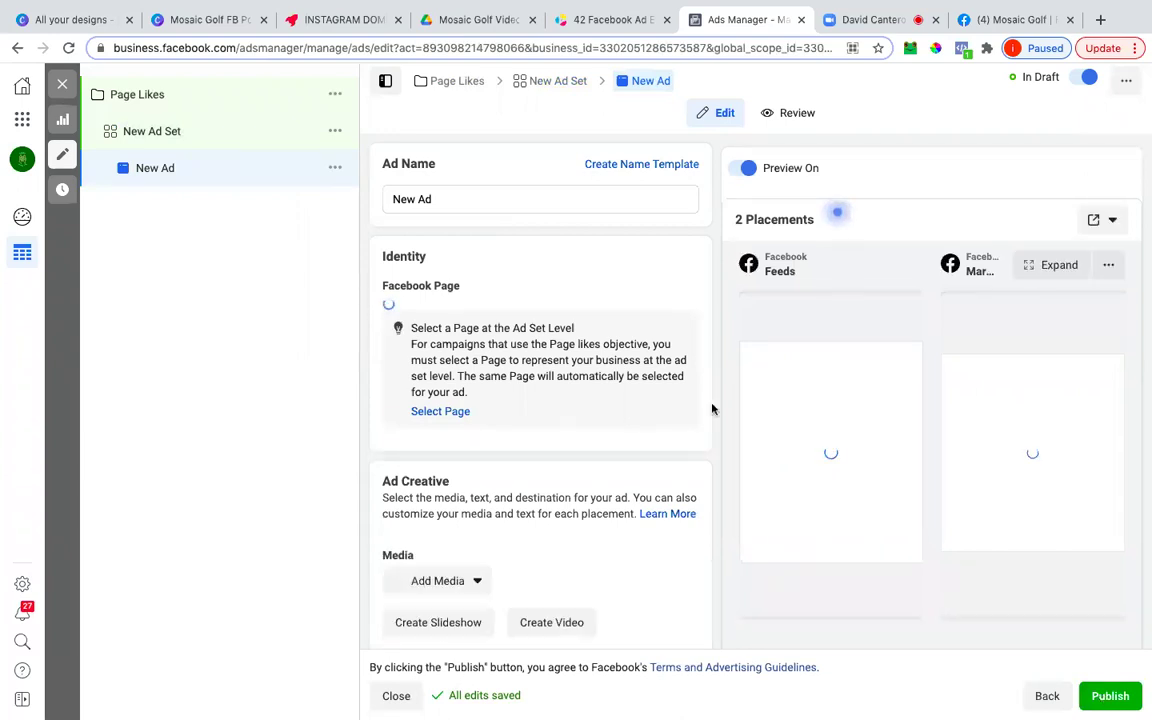
# Return to the ad set and rename it as Worldwide
pyautogui.click(146, 136)
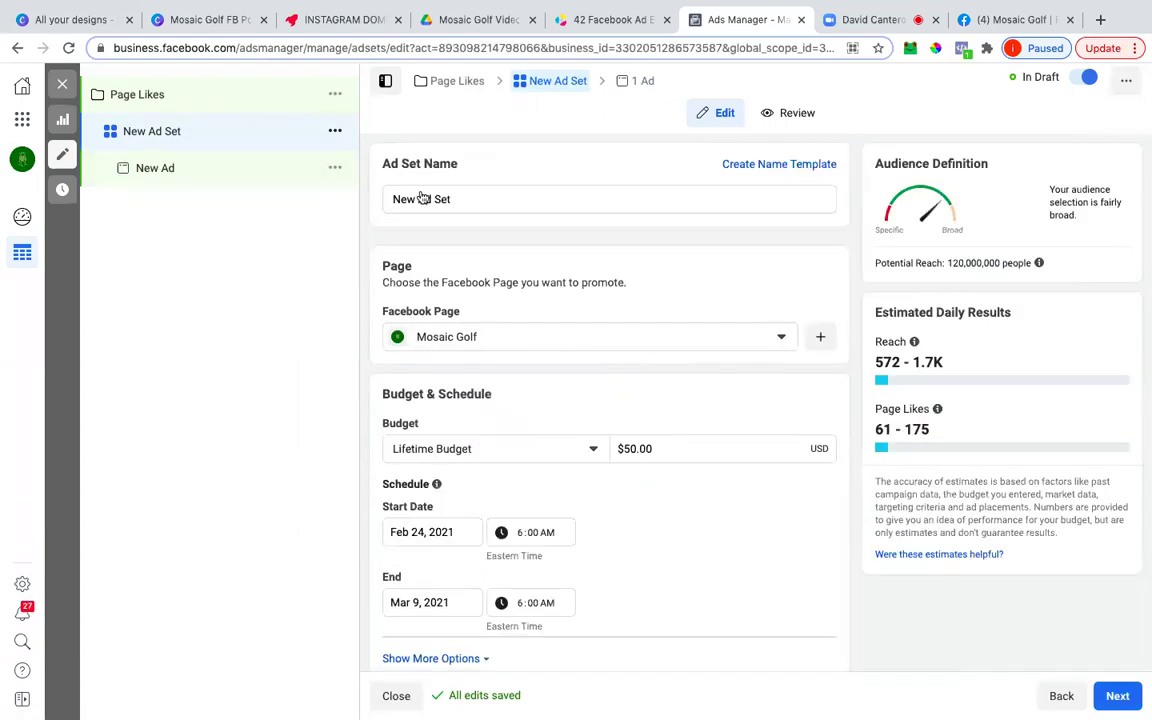
pyautogui.tripleClick(419, 192)
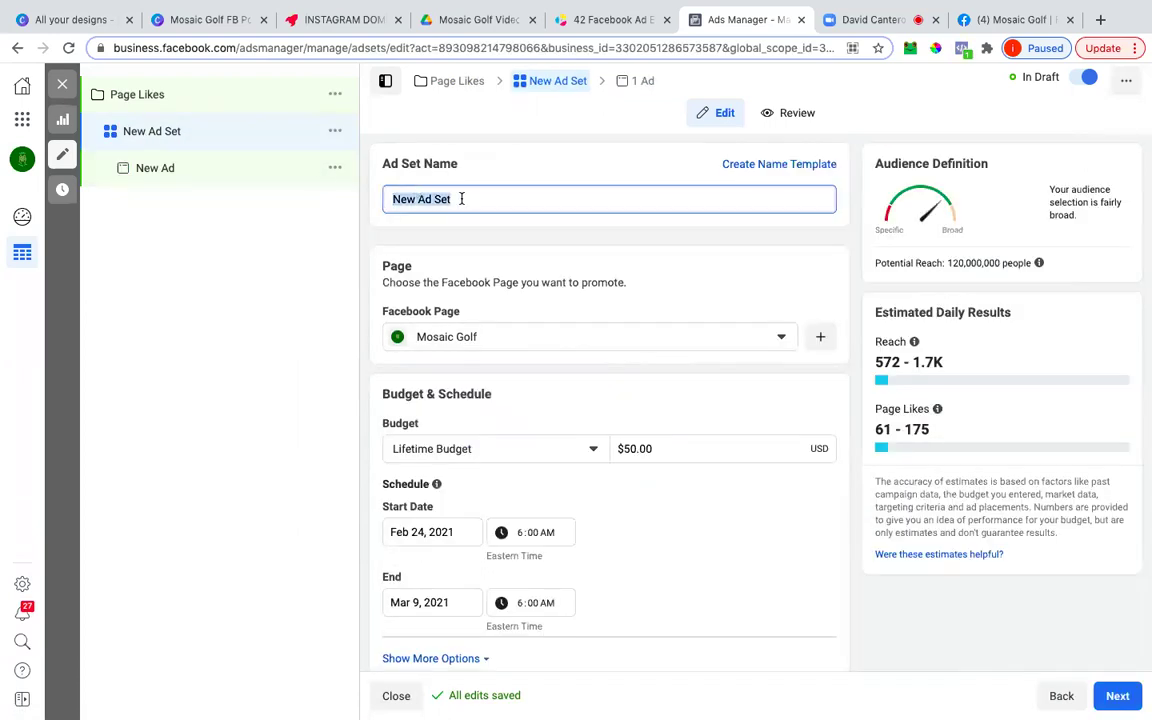
pyautogui.write('Worldwide')
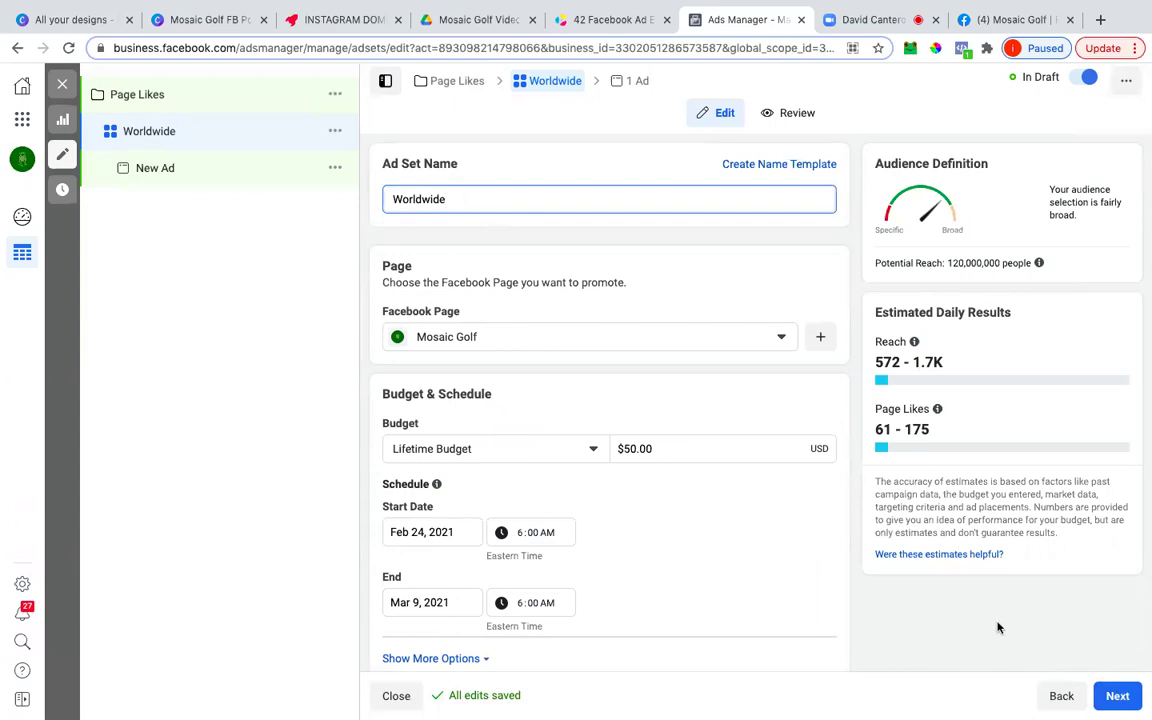
# Check the ad set's budget, schedule and audience settings, and continue to the ad setup
pyautogui.scroll(-1, 910, 602)
pyautogui.scroll(-1, 912, 603)
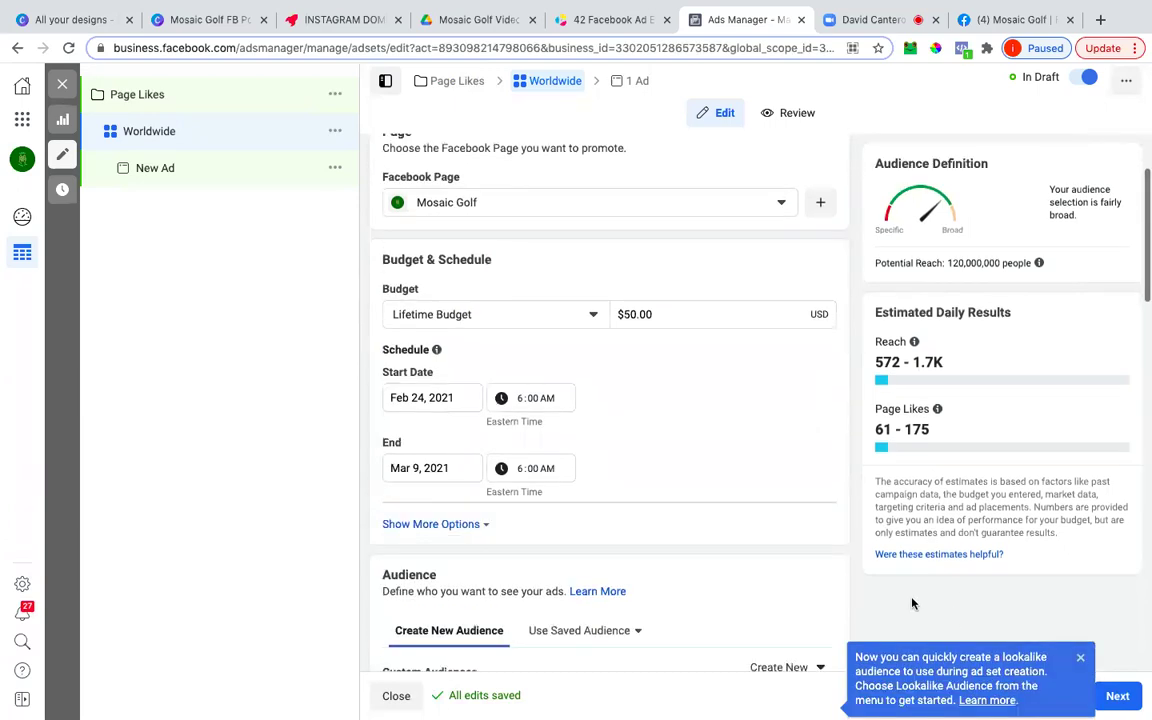
pyautogui.scroll(-4, 746, 470)
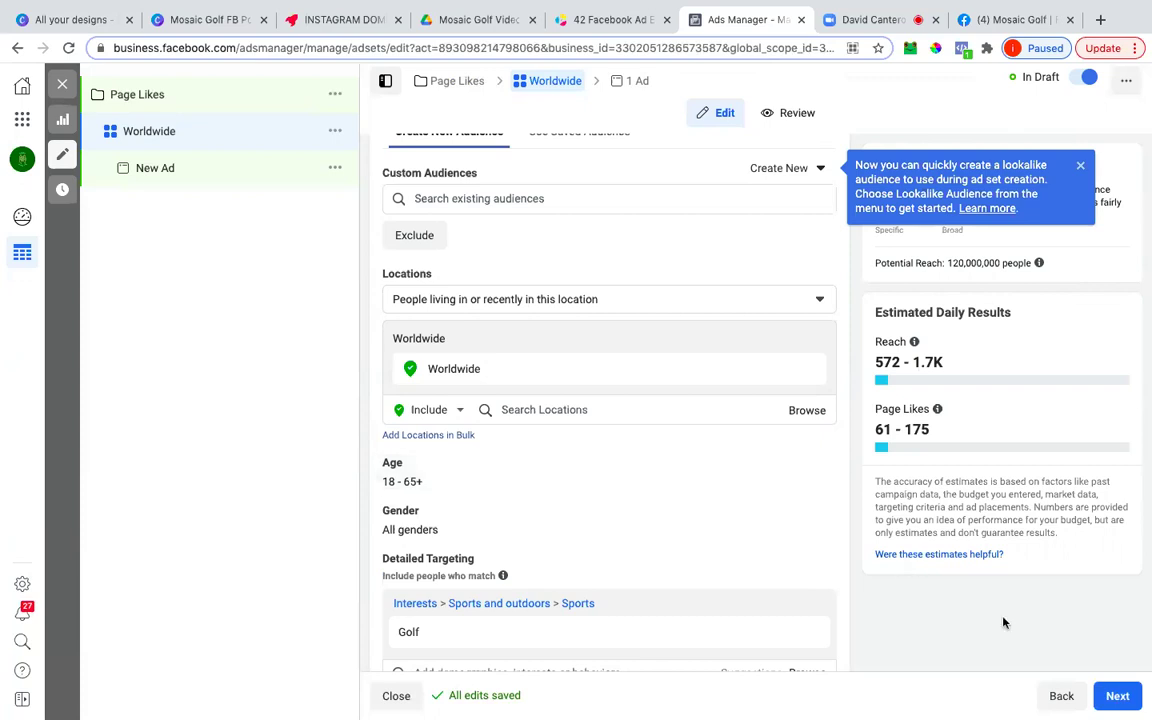
pyautogui.click(1116, 693)
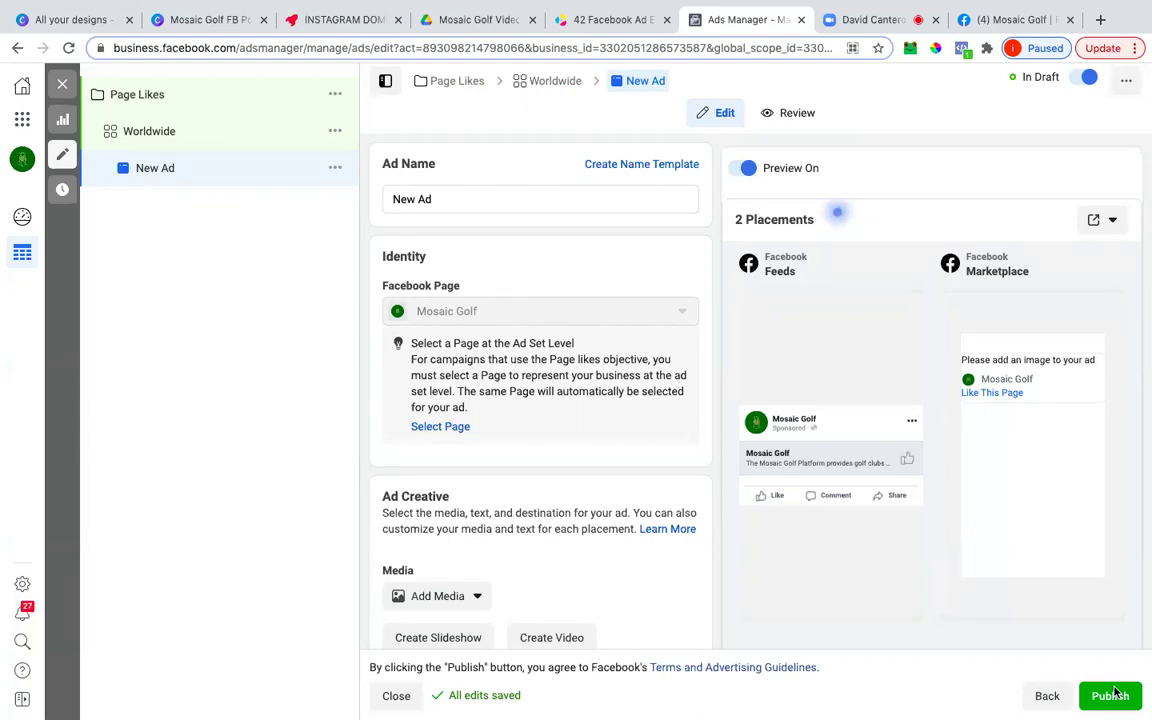
pyautogui.doubleClick(571, 198)
pyautogui.click(571, 198)
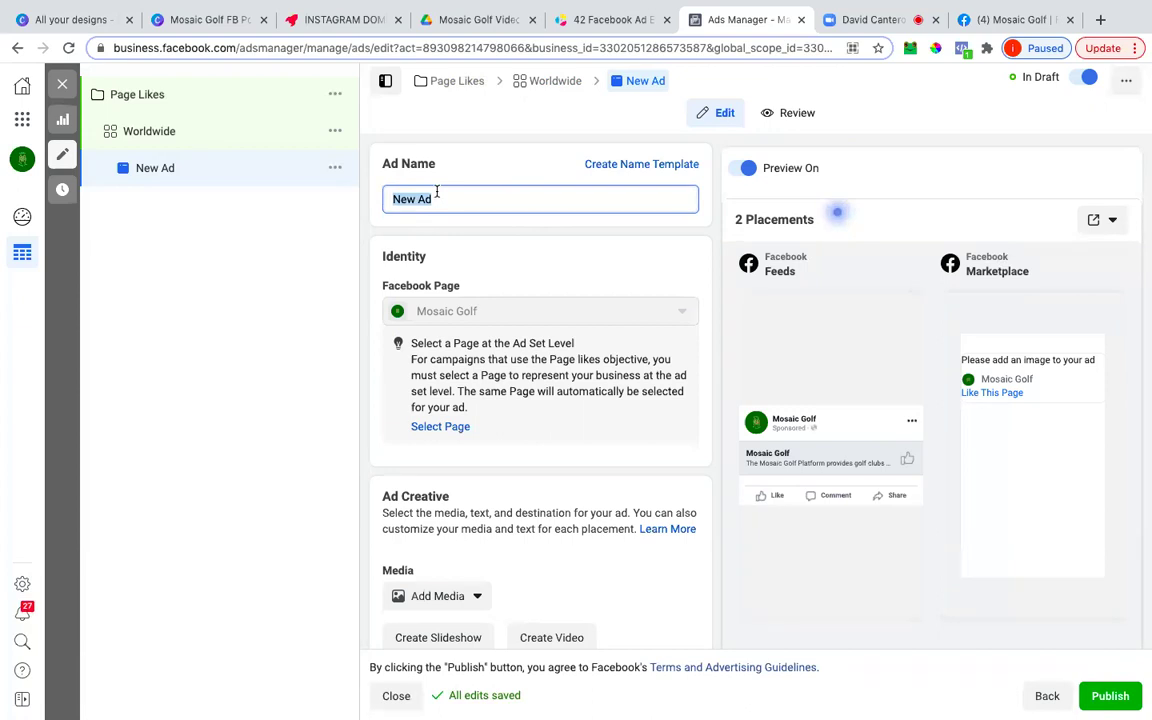
pyautogui.rightClick(307, 359)
pyautogui.click(307, 359)
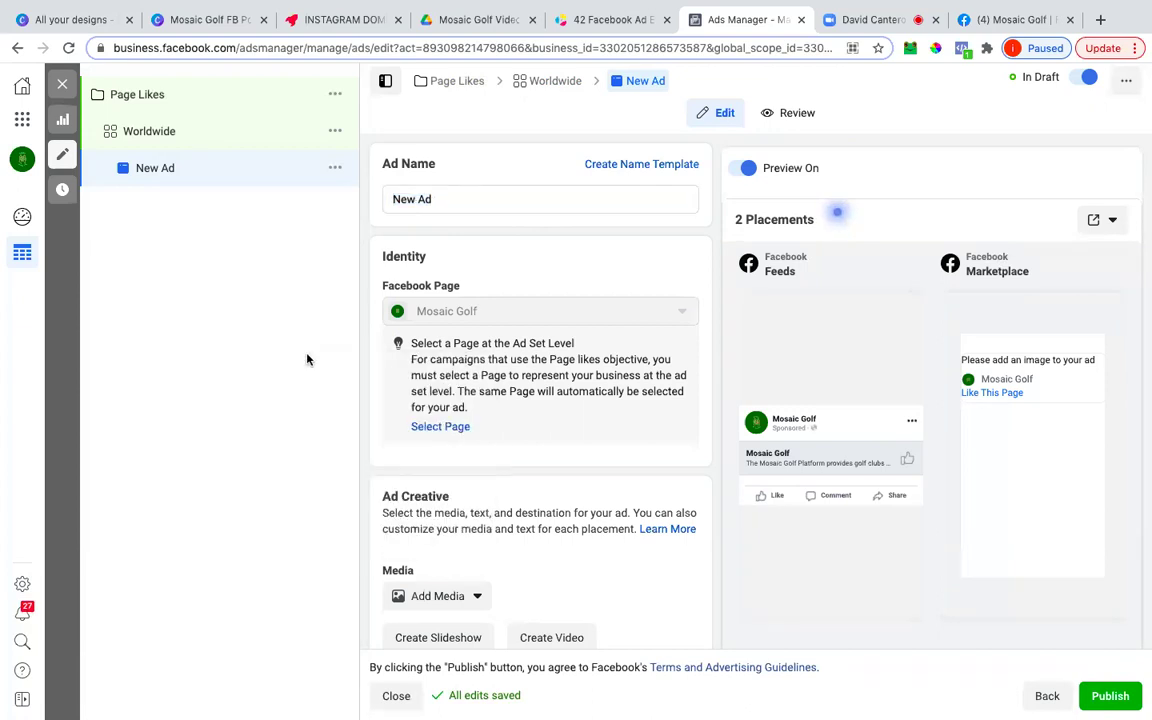
# Add an image to the ad creative by uploading Mosaic Golf FB Post - General.png from the Marketing folder
pyautogui.scroll(-2, 486, 376)
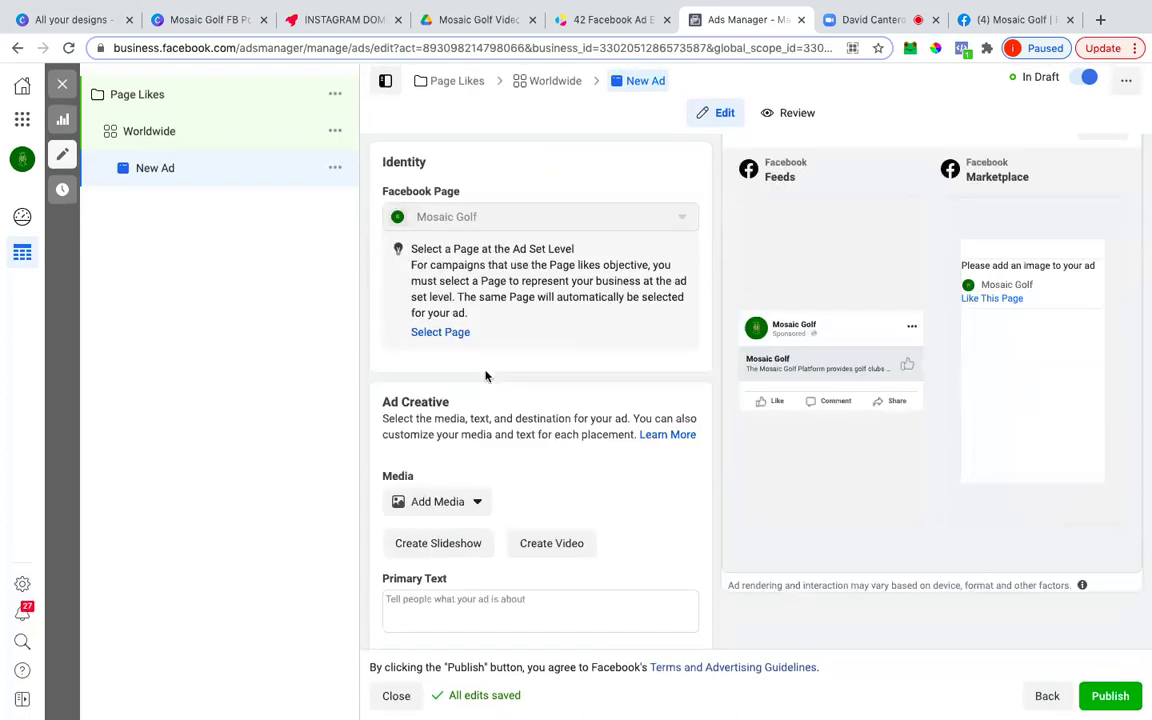
pyautogui.scroll(-3, 486, 376)
pyautogui.click(455, 350)
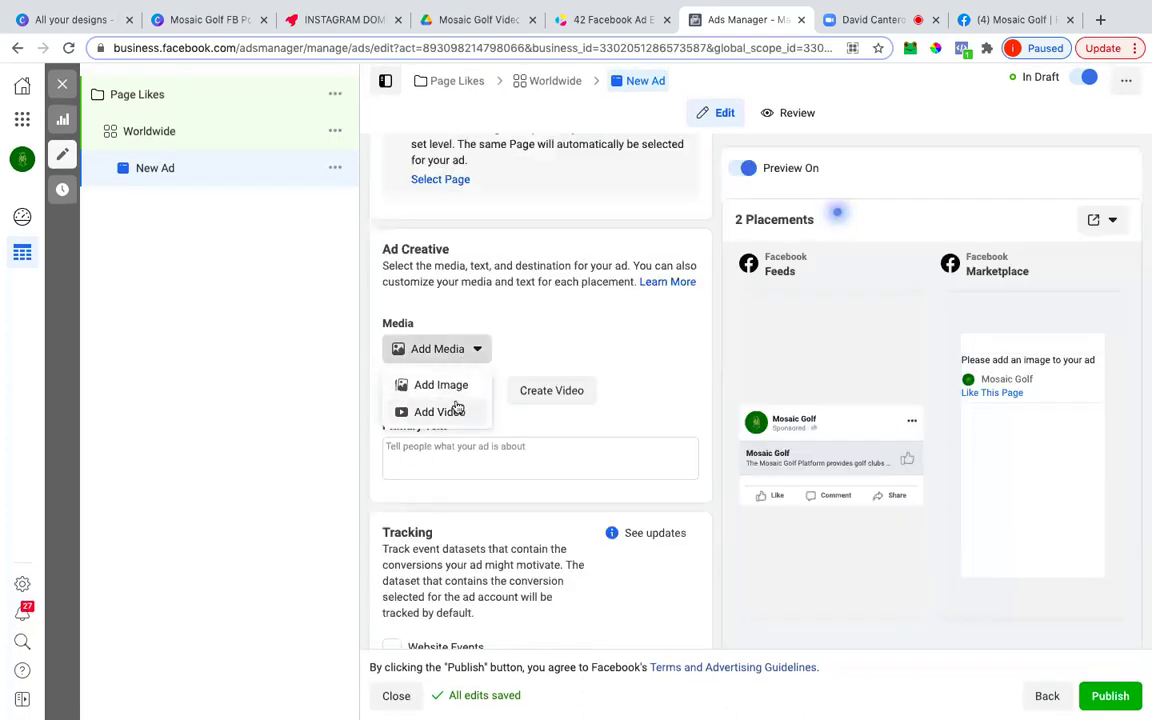
pyautogui.click(455, 395)
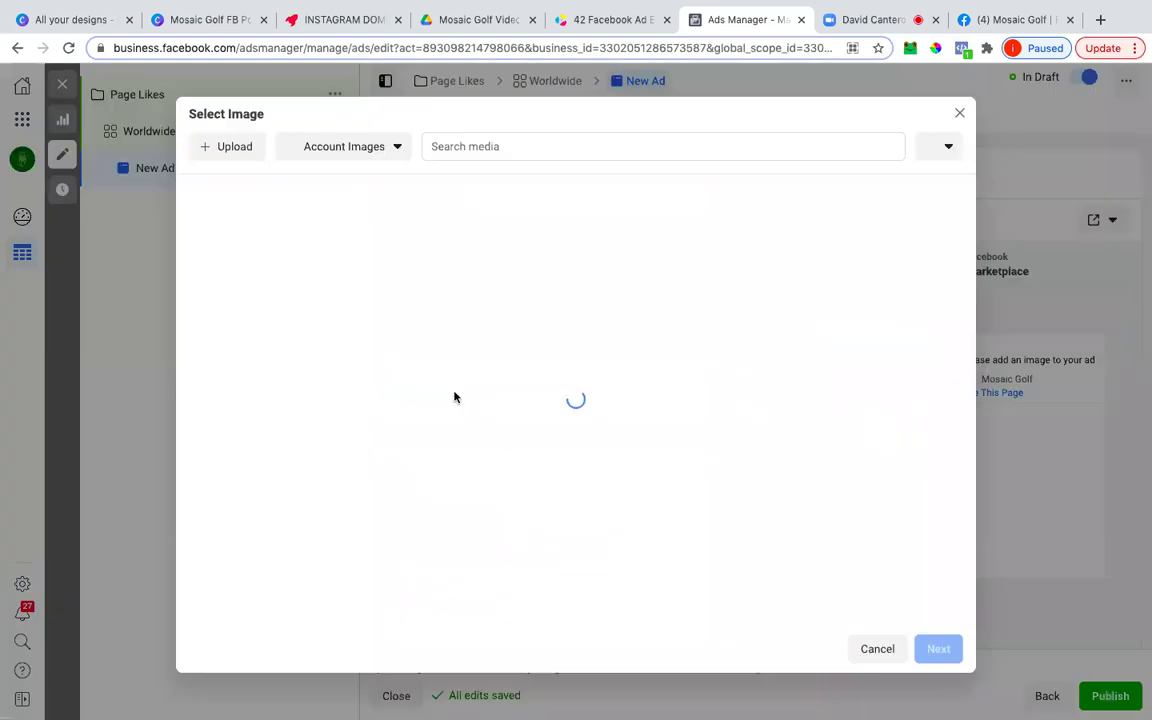
pyautogui.click(240, 147)
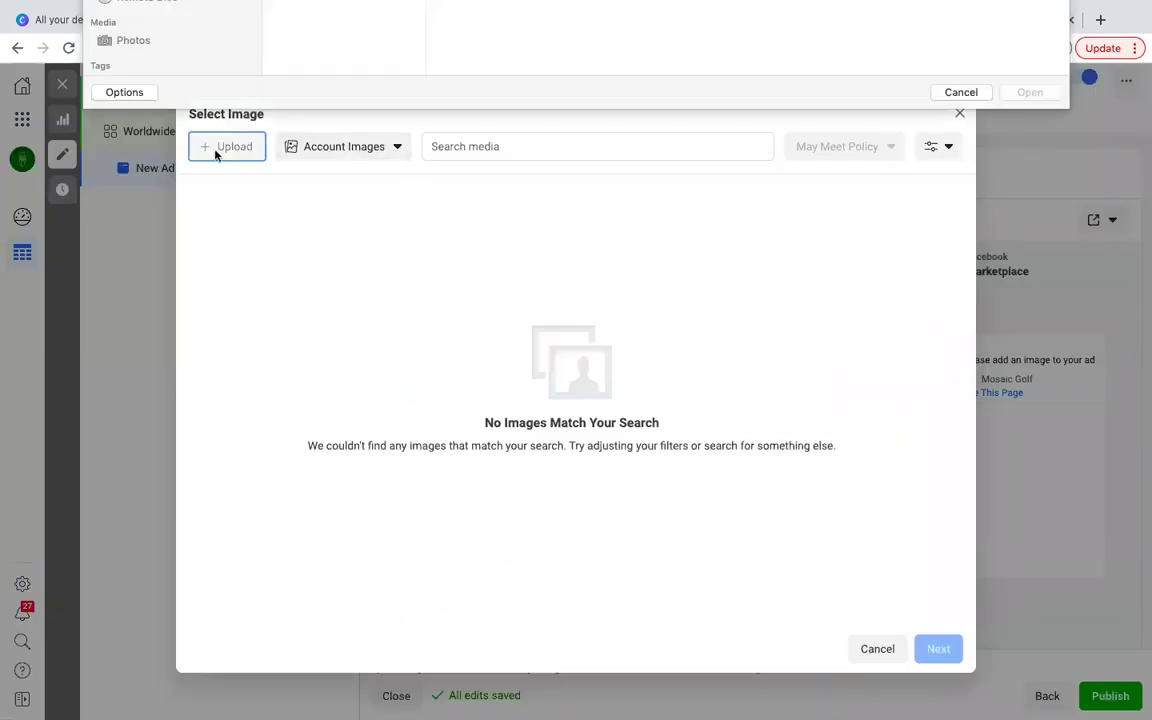
pyautogui.click(528, 18)
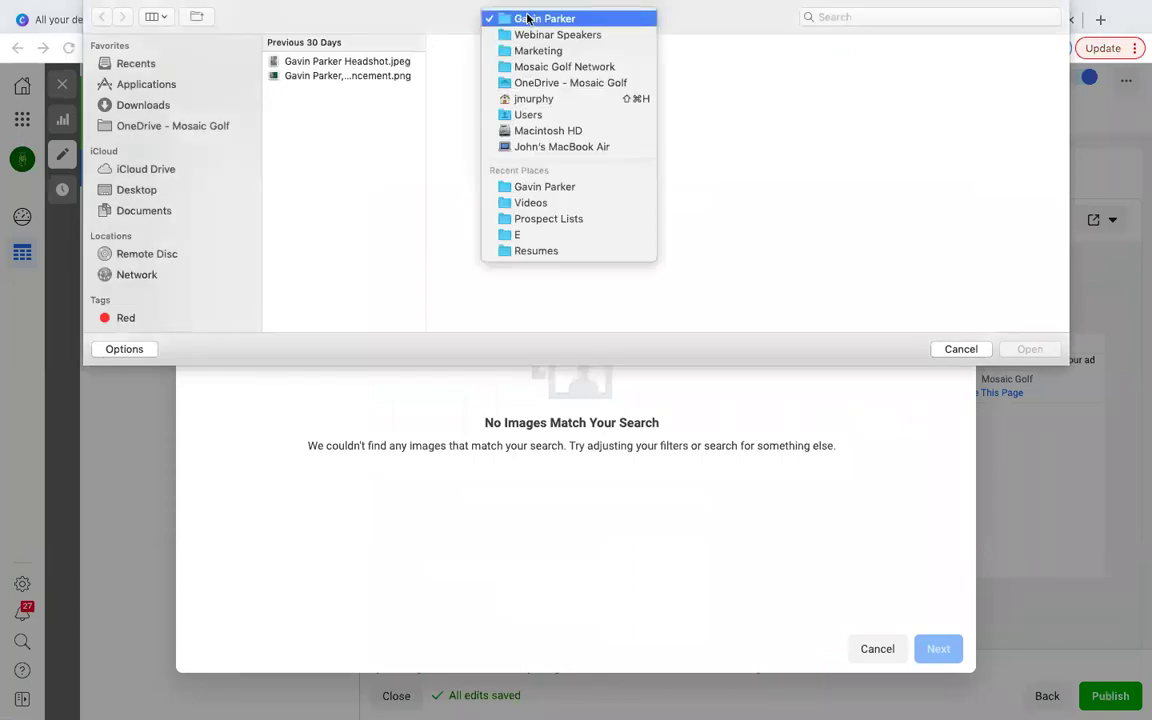
pyautogui.click(530, 50)
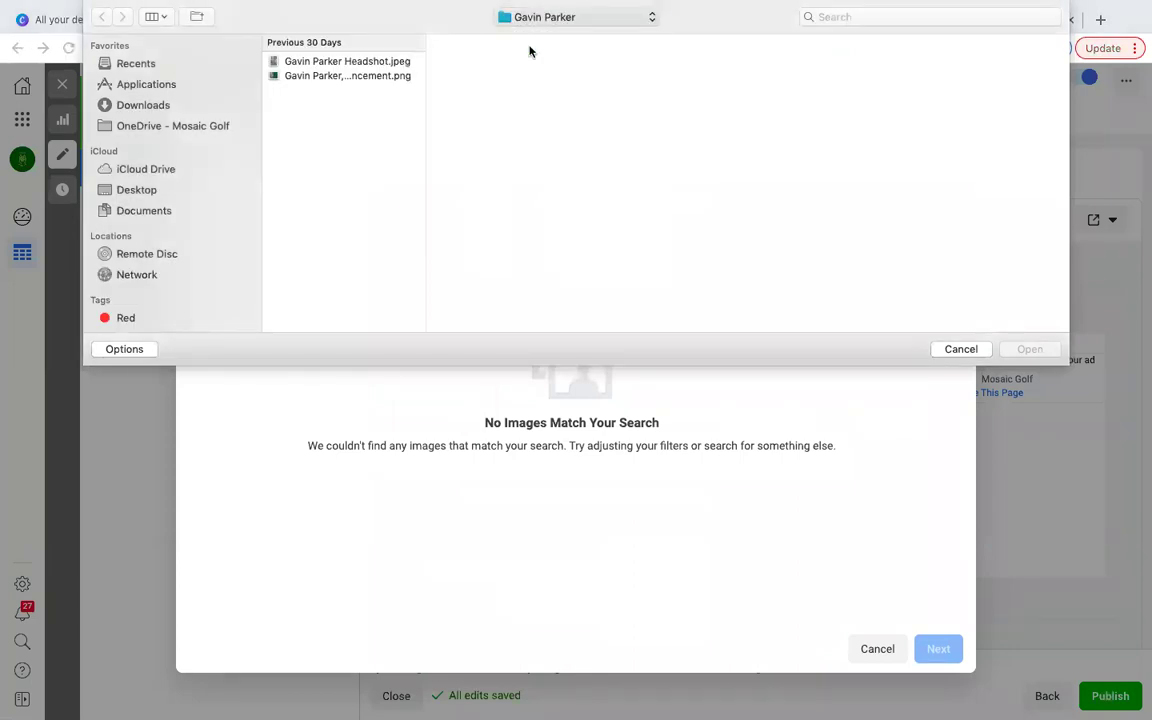
pyautogui.click(636, 63)
pyautogui.doubleClick(636, 63)
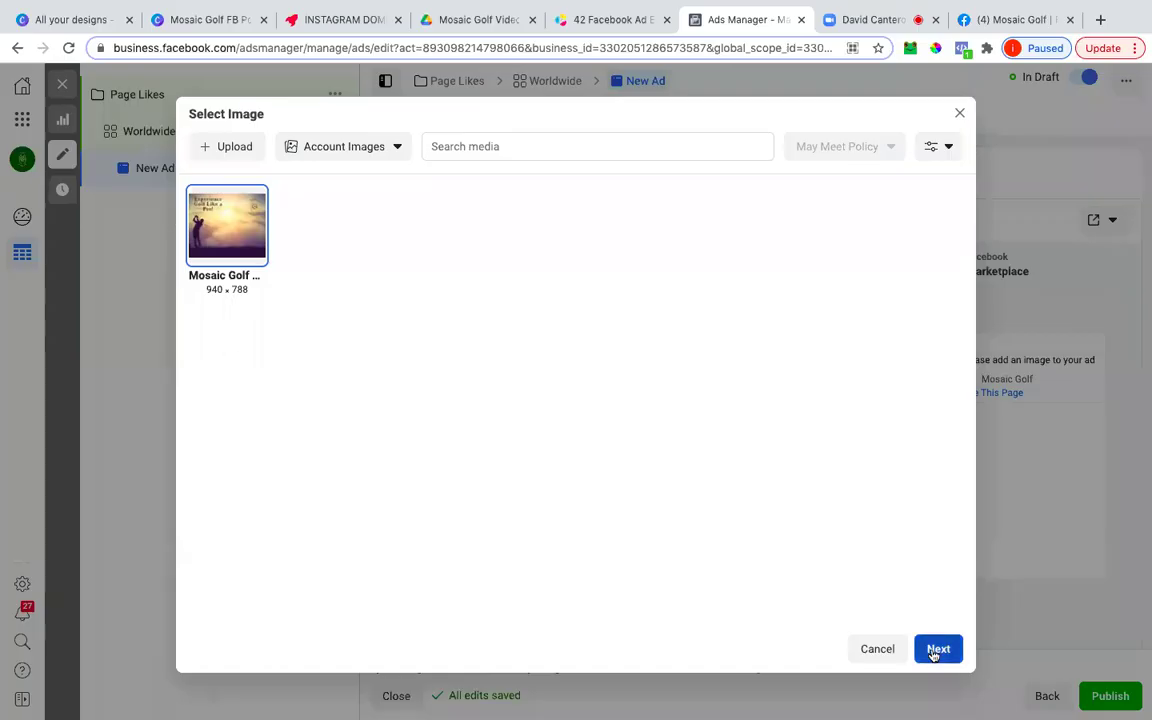
pyautogui.click(937, 650)
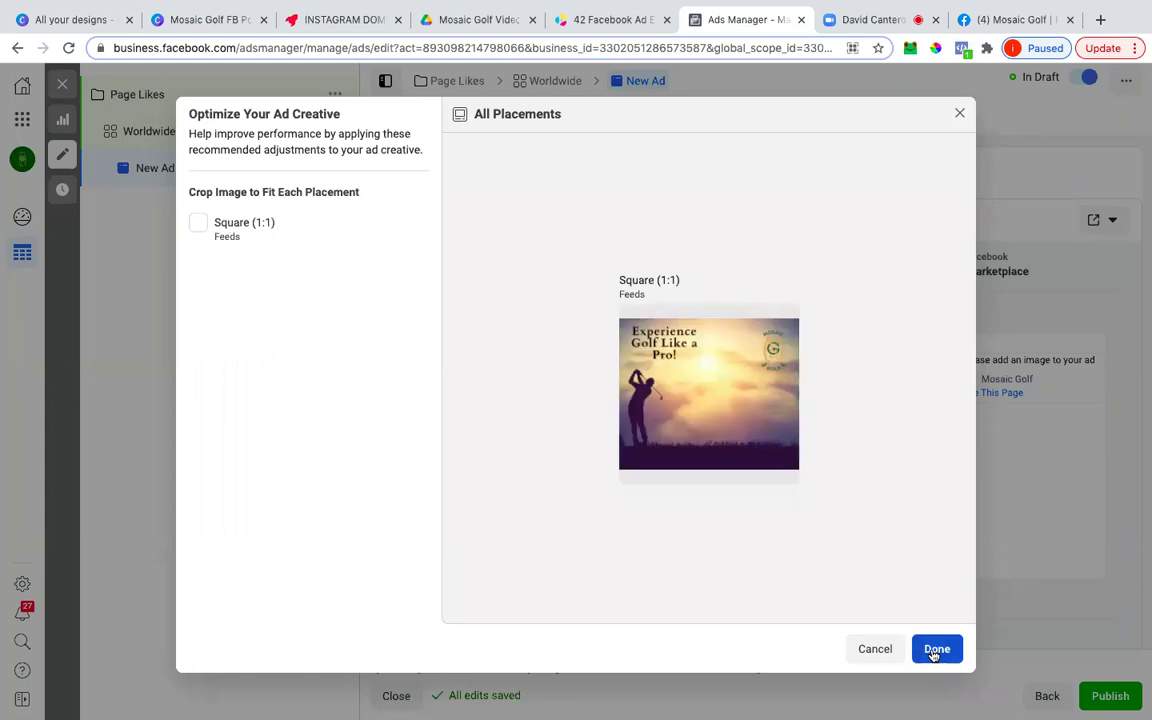
# Try to crop the ad image to Square (1:1) for the Feeds placement, comparing it with the original proportions
pyautogui.click(199, 225)
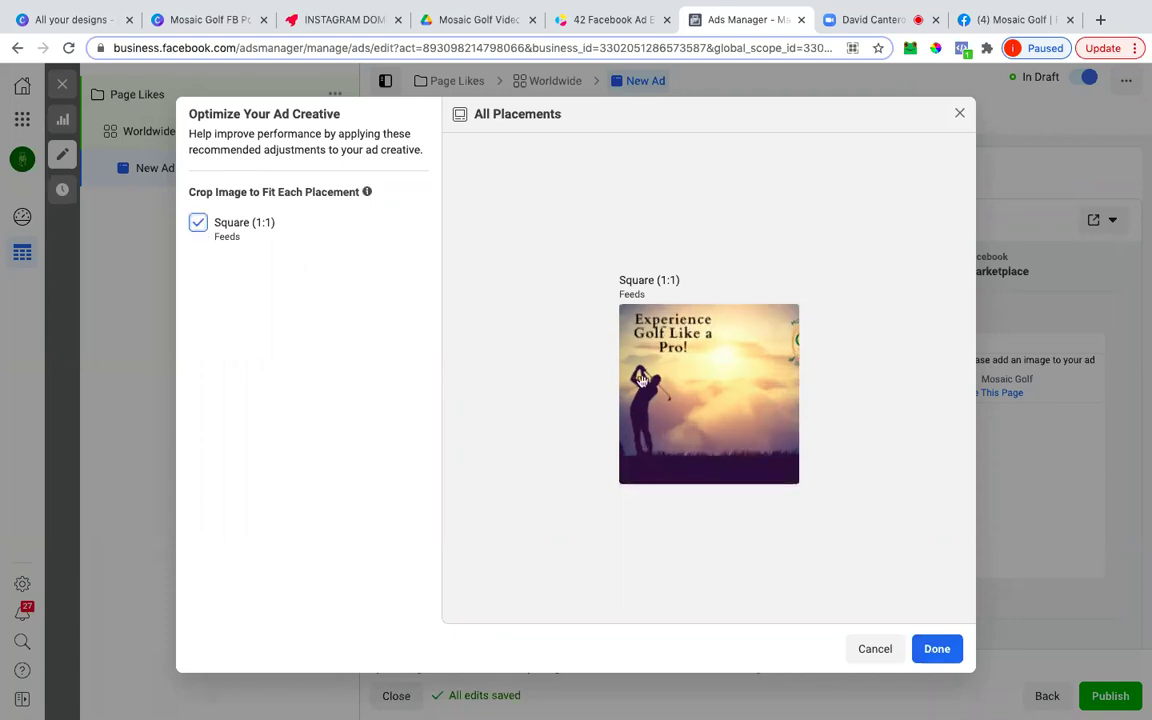
pyautogui.moveTo(705, 315)
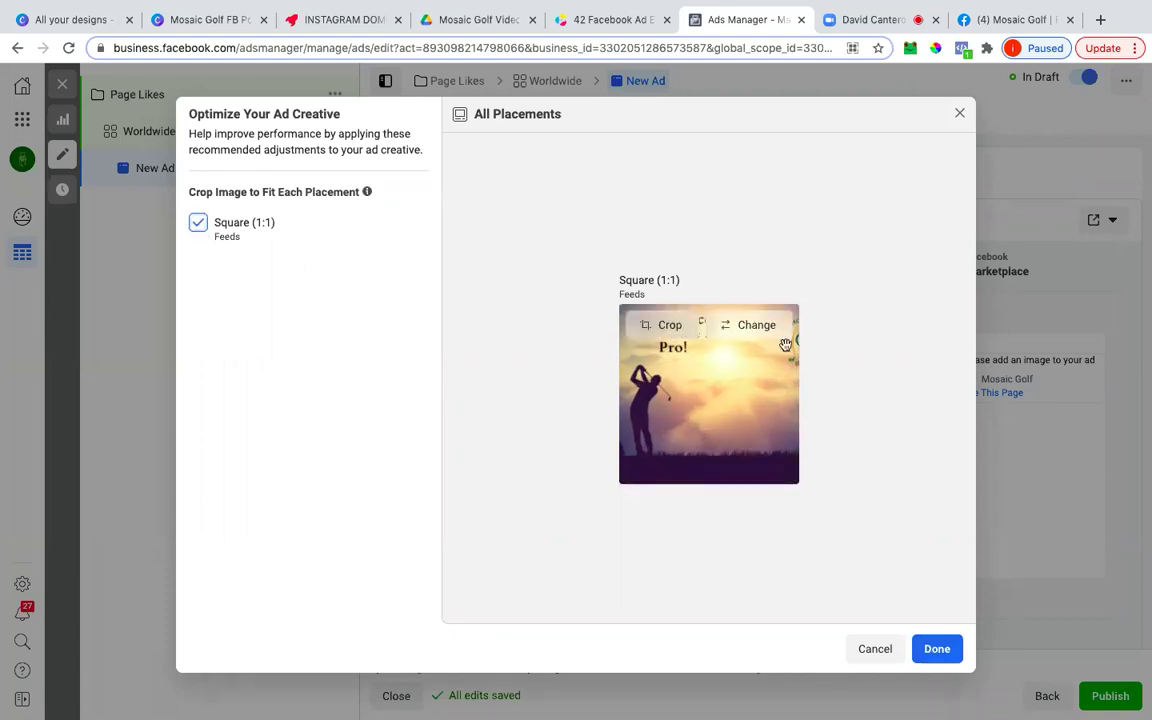
pyautogui.click(669, 326)
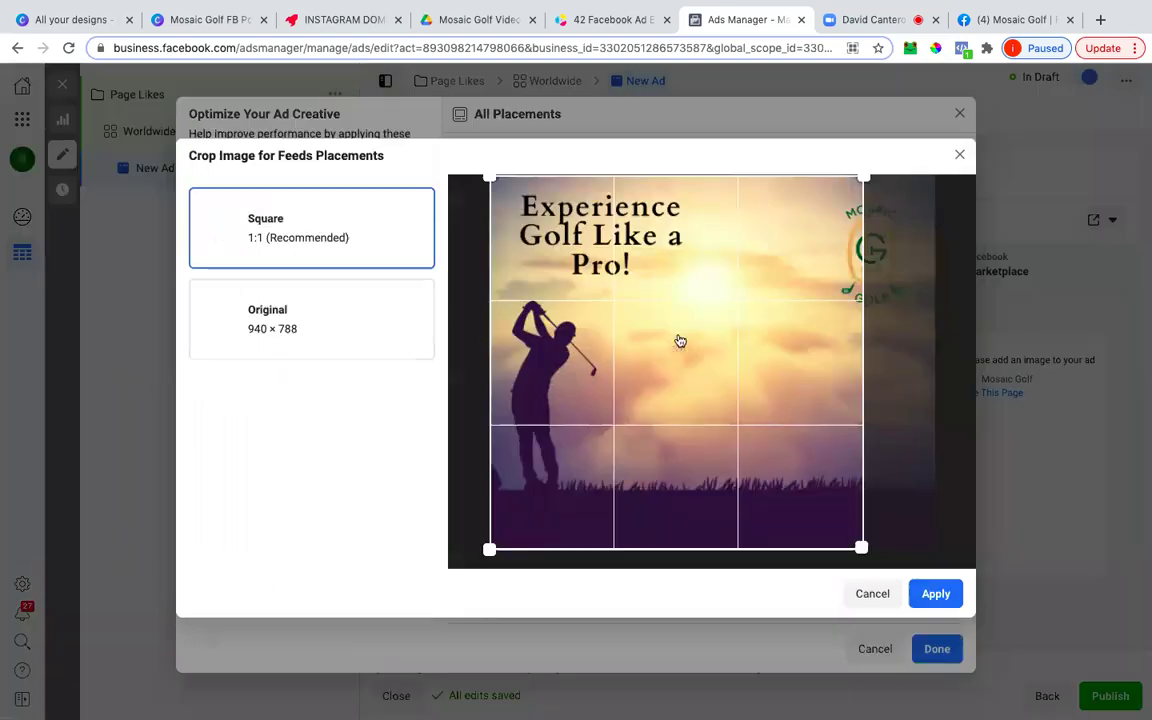
pyautogui.moveTo(864, 338)
pyautogui.mouseDown()
pyautogui.moveTo(892, 334)
pyautogui.moveTo(866, 342)
pyautogui.mouseUp()
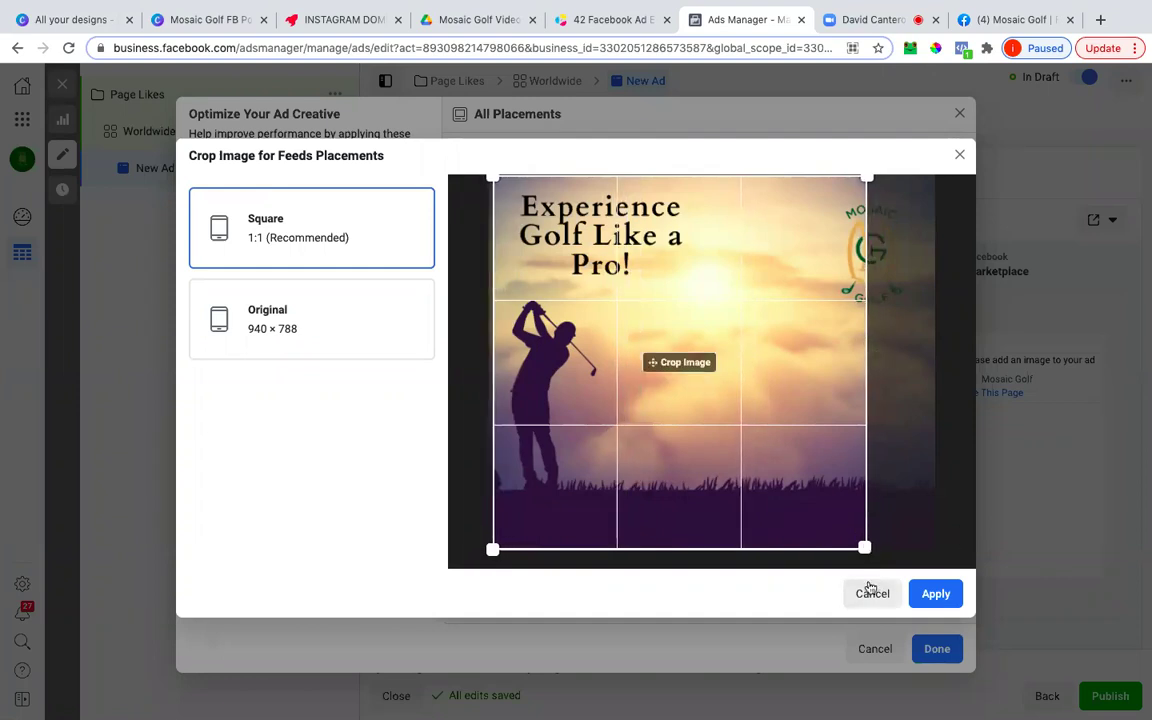
pyautogui.click(338, 345)
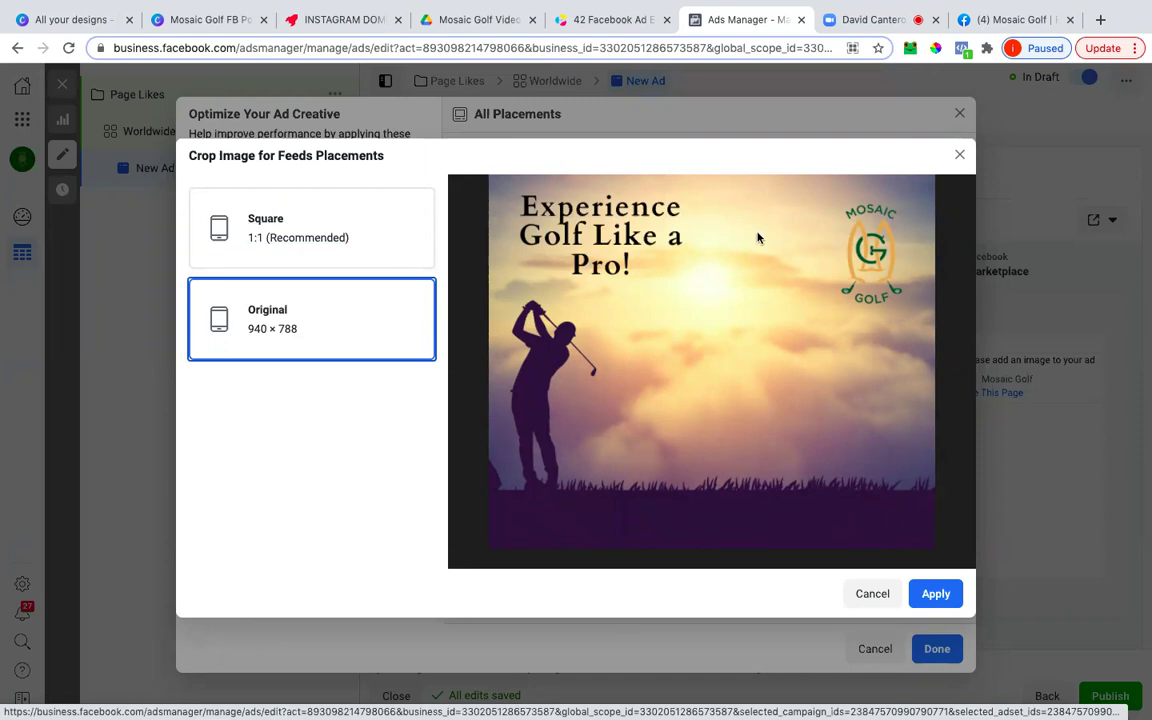
pyautogui.click(337, 229)
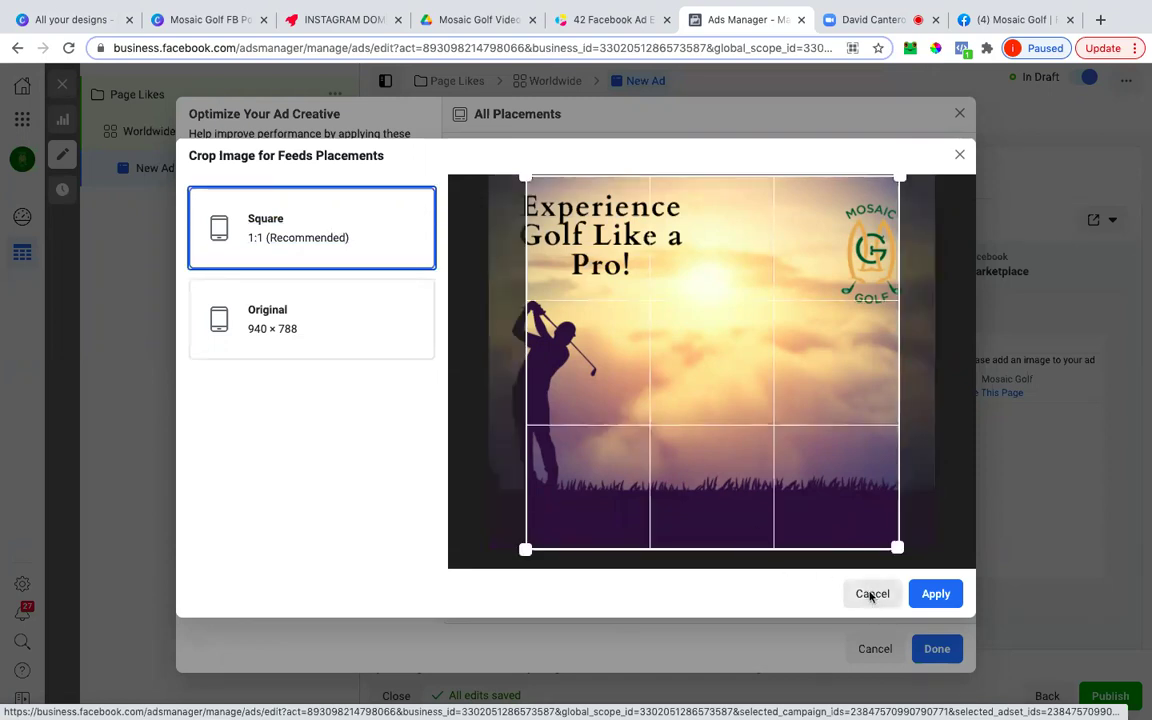
pyautogui.click(871, 595)
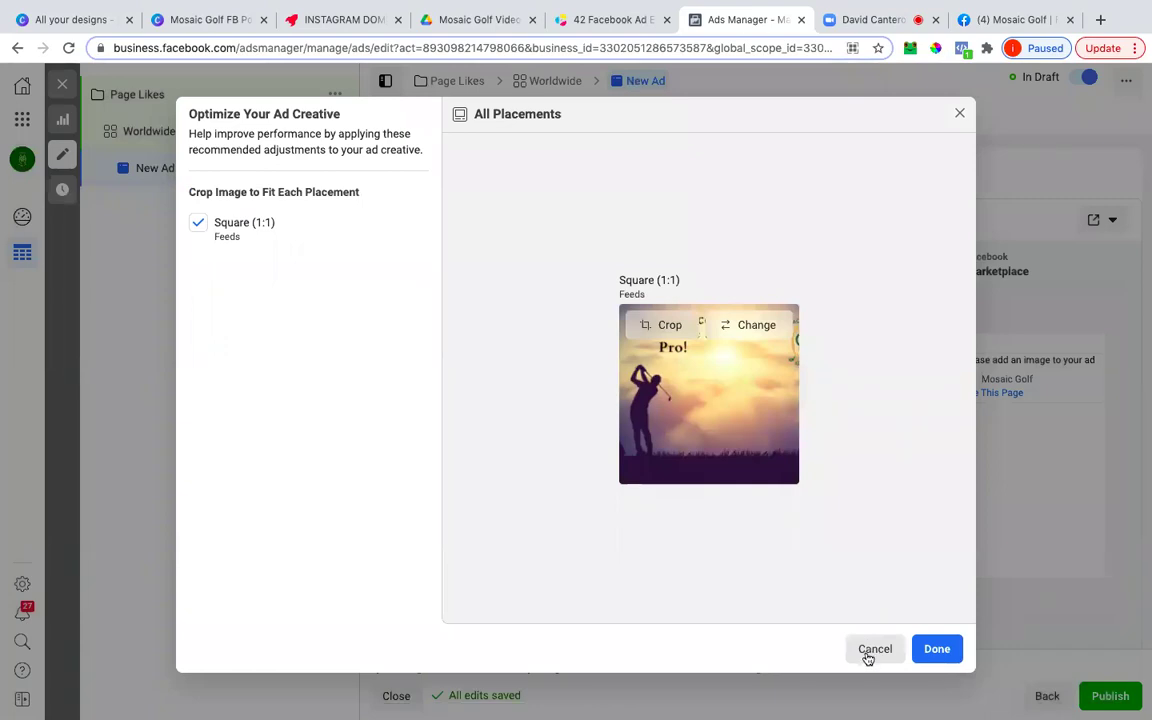
pyautogui.click(871, 650)
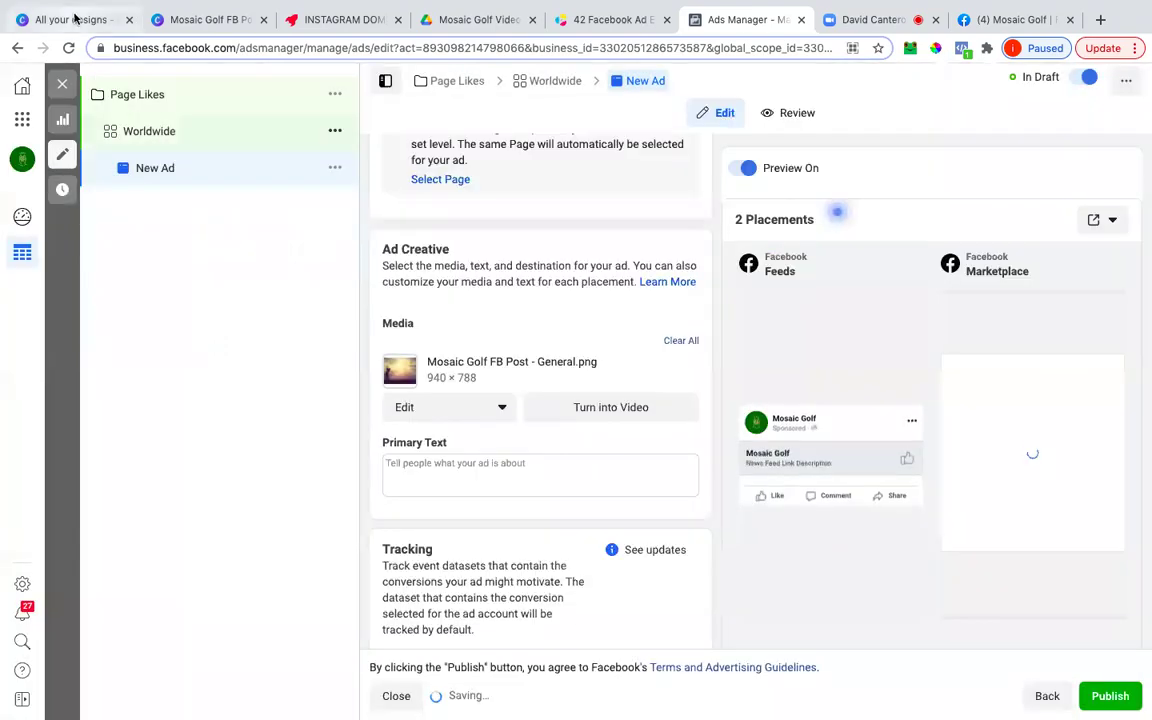
# Switch to the Mosaic Golf FB Post - General design in Canva and move the logo inward, closer to the headline
pyautogui.click(185, 22)
pyautogui.click(923, 283)
pyautogui.moveTo(923, 283); pyautogui.dragTo(859, 268)
pyautogui.click(501, 167)
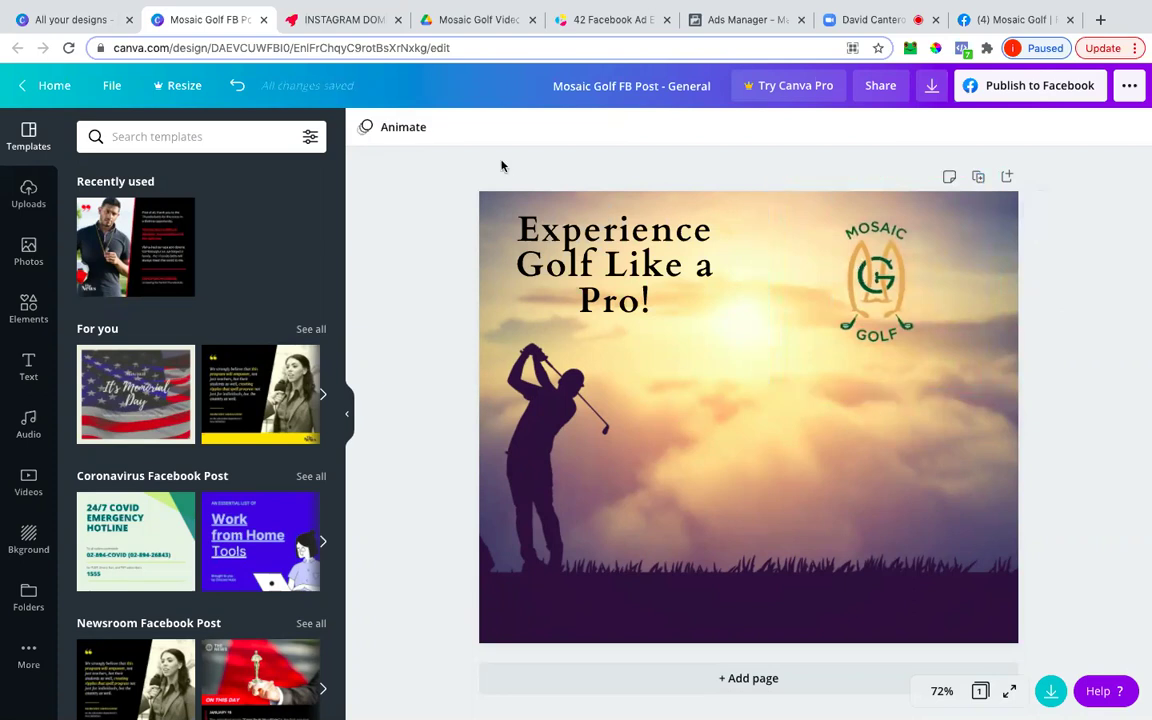
# Download the adjusted design as a PNG and move the downloaded file into the Marketing folder
pyautogui.click(930, 87)
pyautogui.click(927, 434)
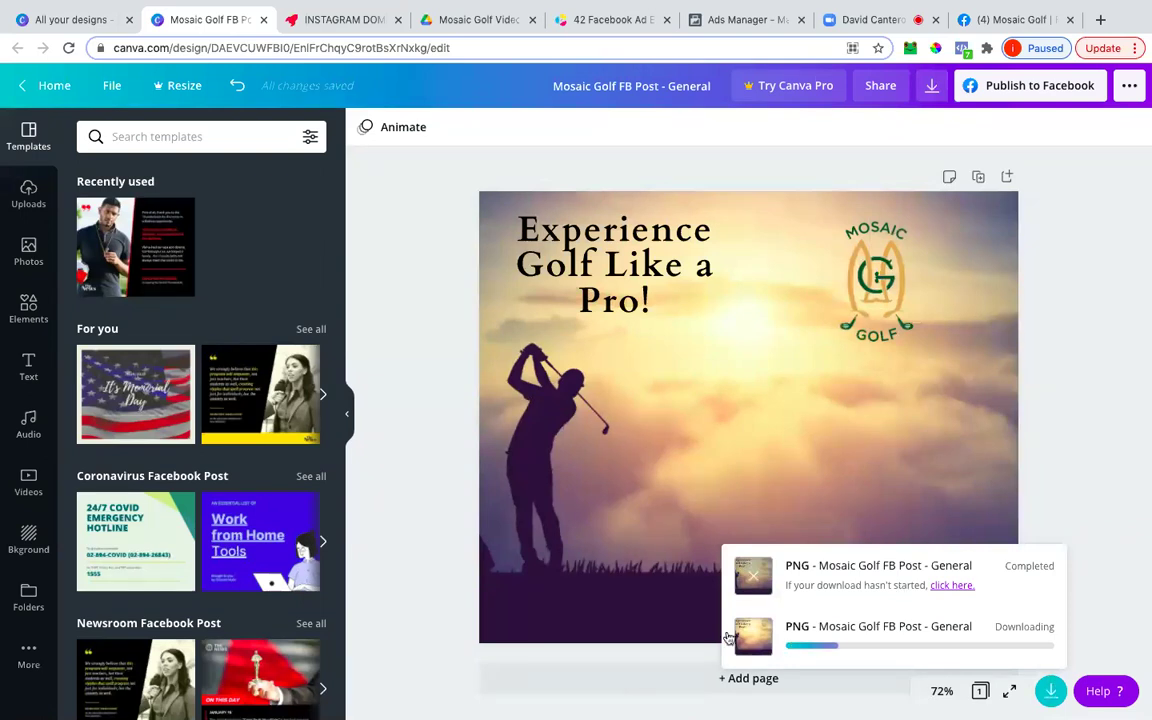
pyautogui.moveTo(106, 10)
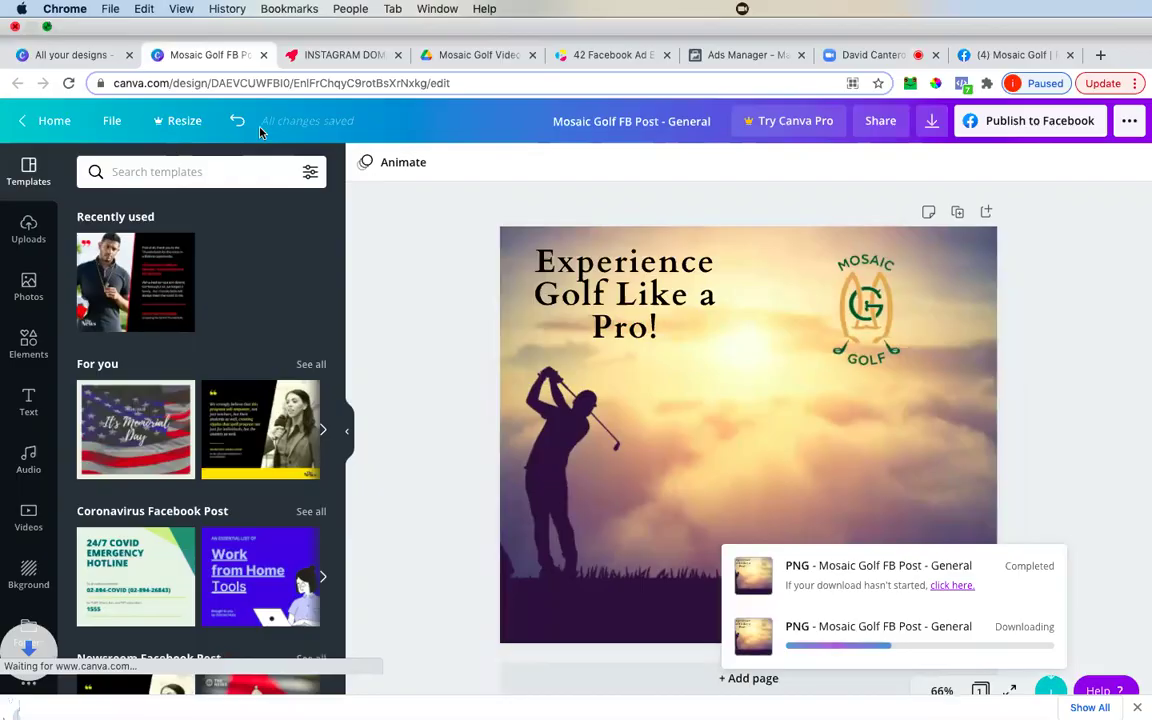
pyautogui.press('ctrl+super+f')
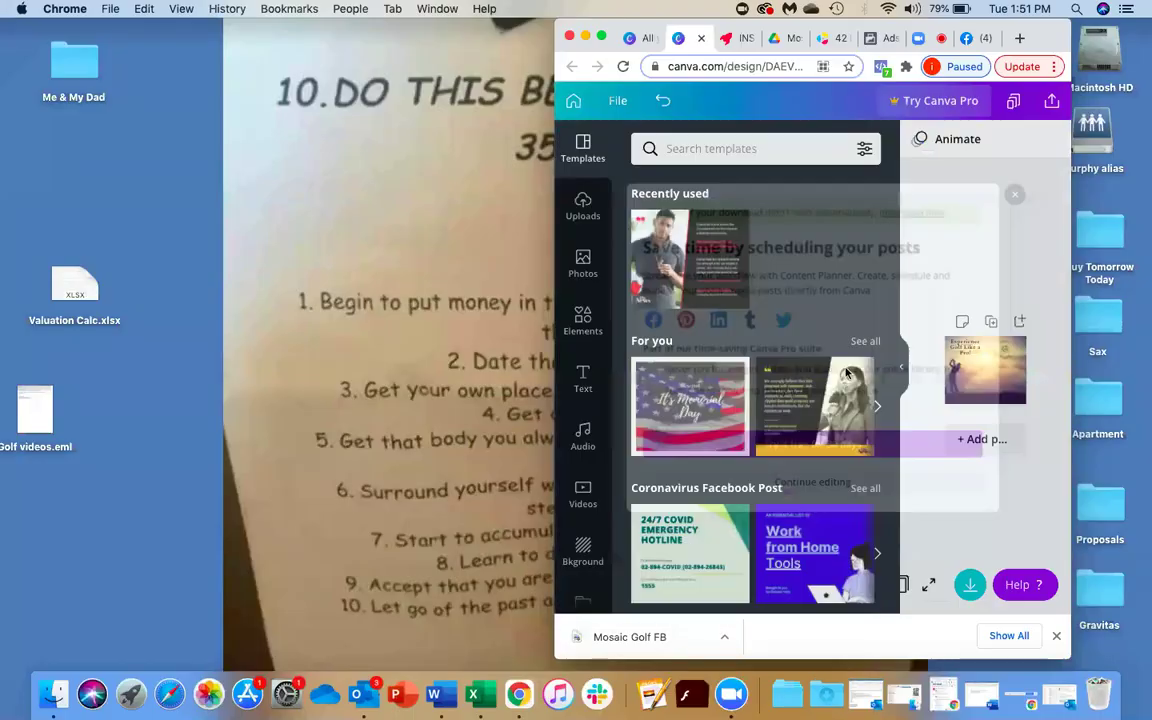
pyautogui.moveTo(627, 637); pyautogui.dragTo(455, 520)
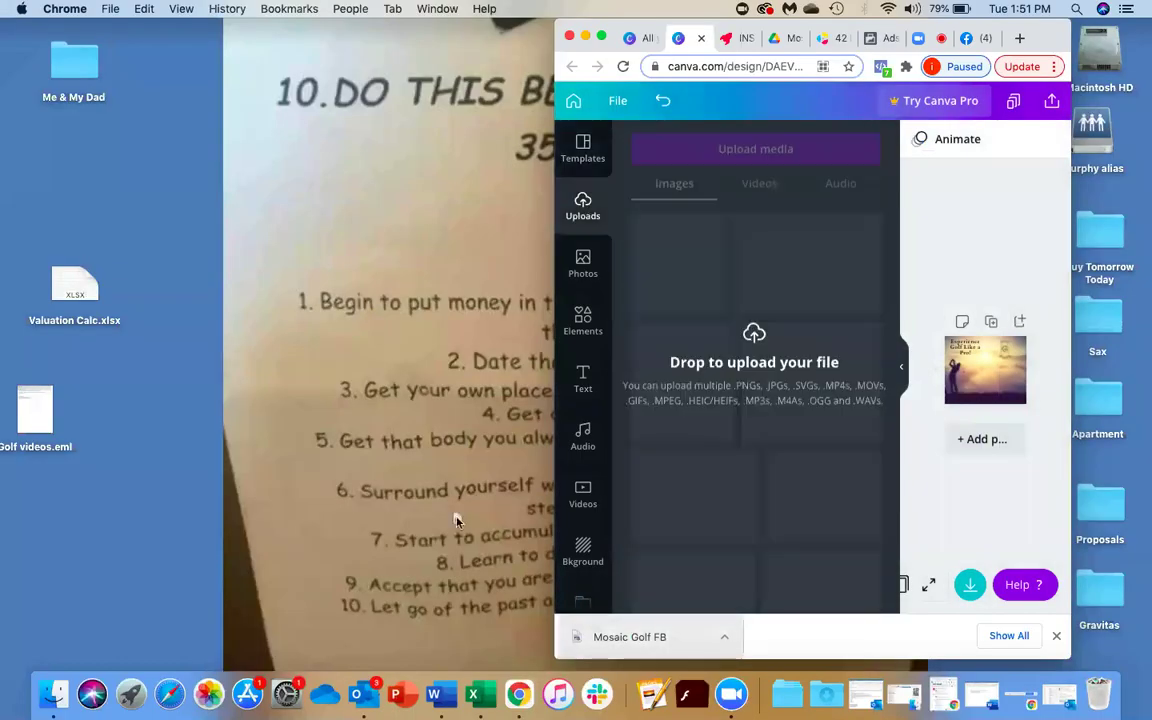
pyautogui.moveTo(624, 632); pyautogui.dragTo(785, 551)
pyautogui.press('super+n')
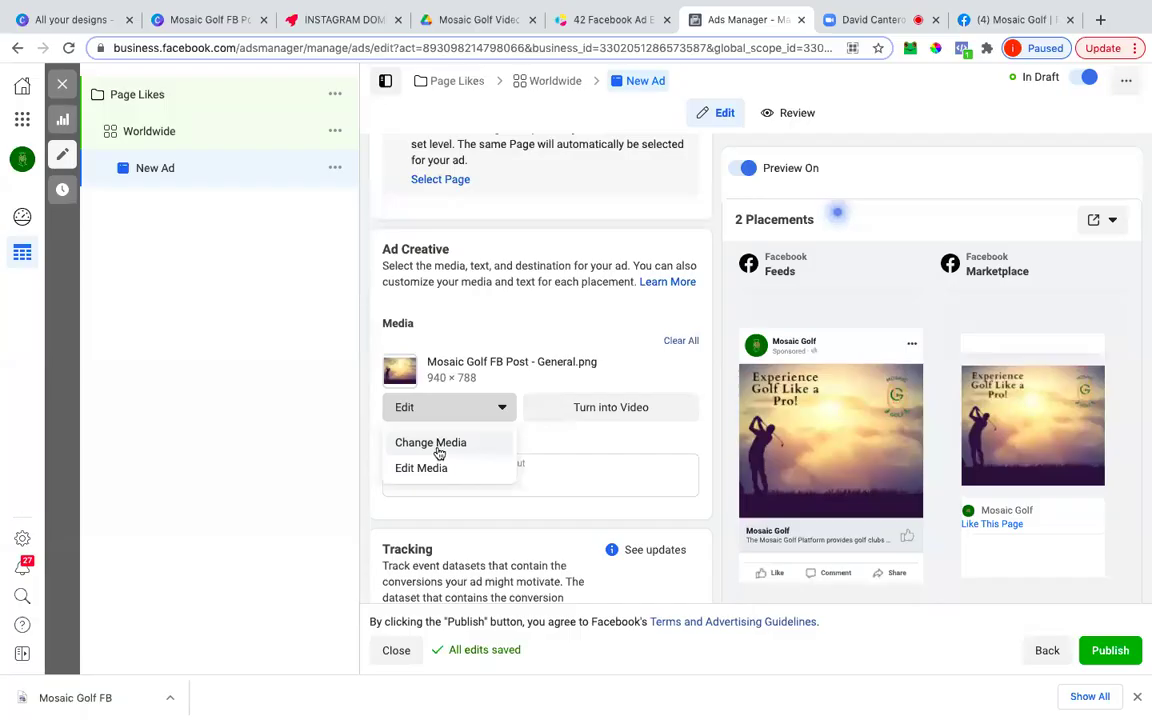
# Return to the ad in Ads Manager and upload the newly exported Mosaic Golf FB Post - General.png as replacement media
pyautogui.click(437, 452)
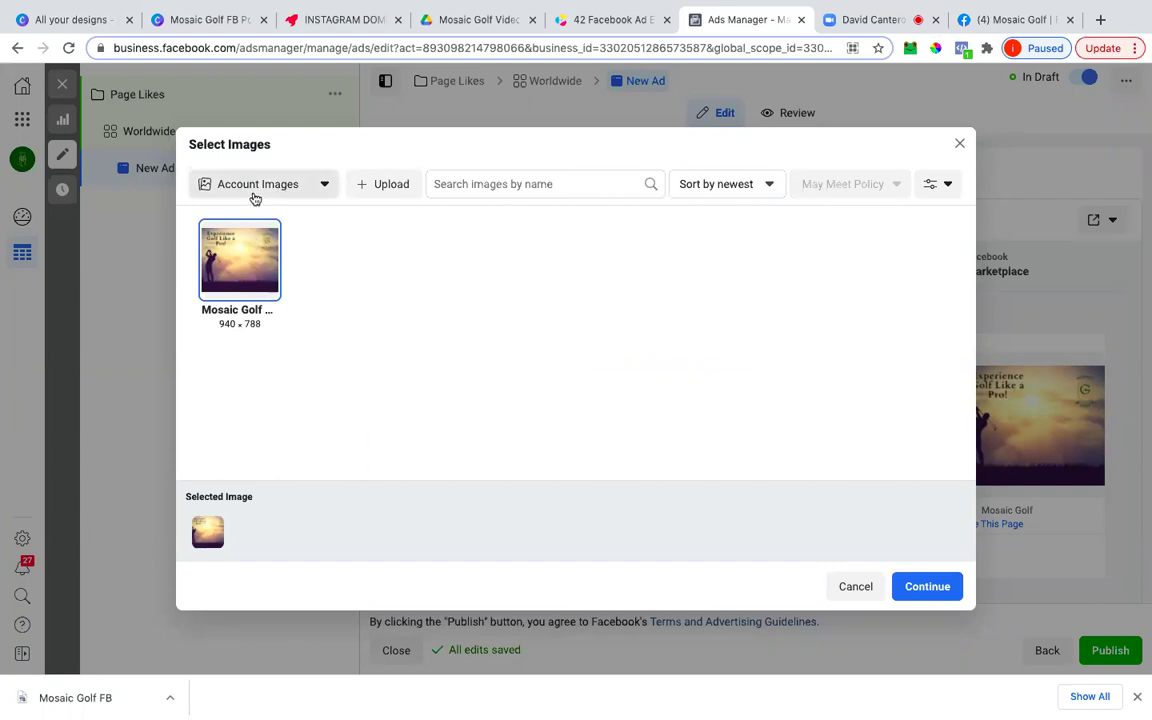
pyautogui.click(255, 197)
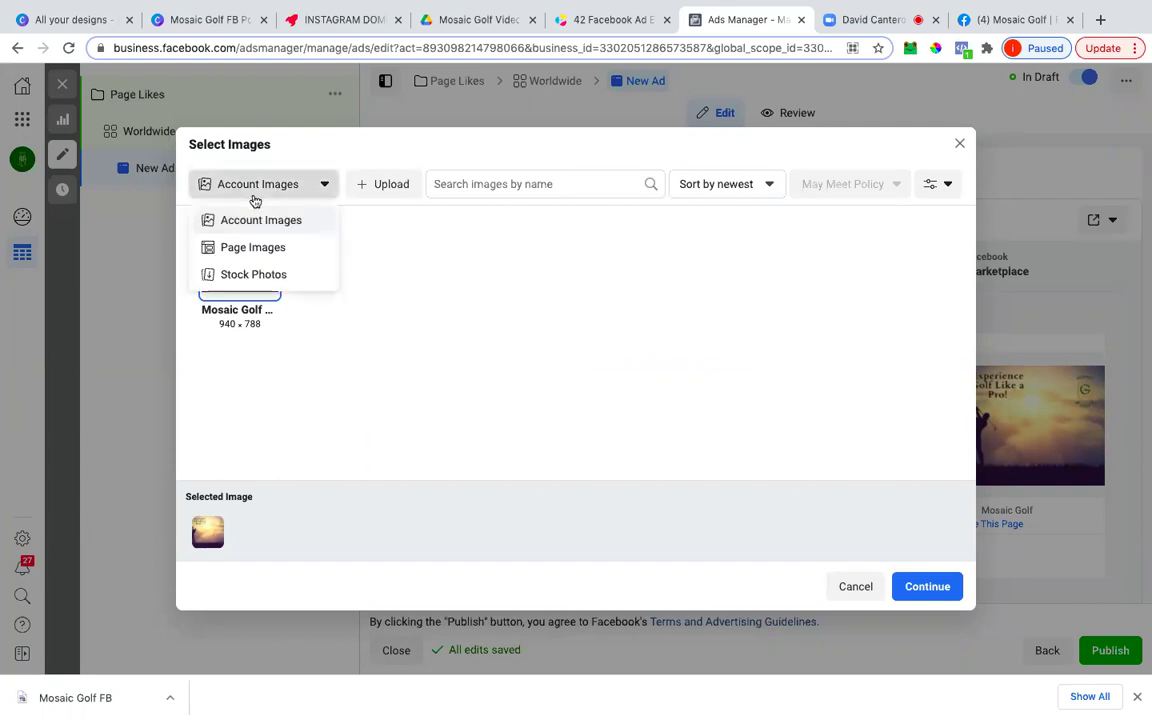
pyautogui.click(398, 186)
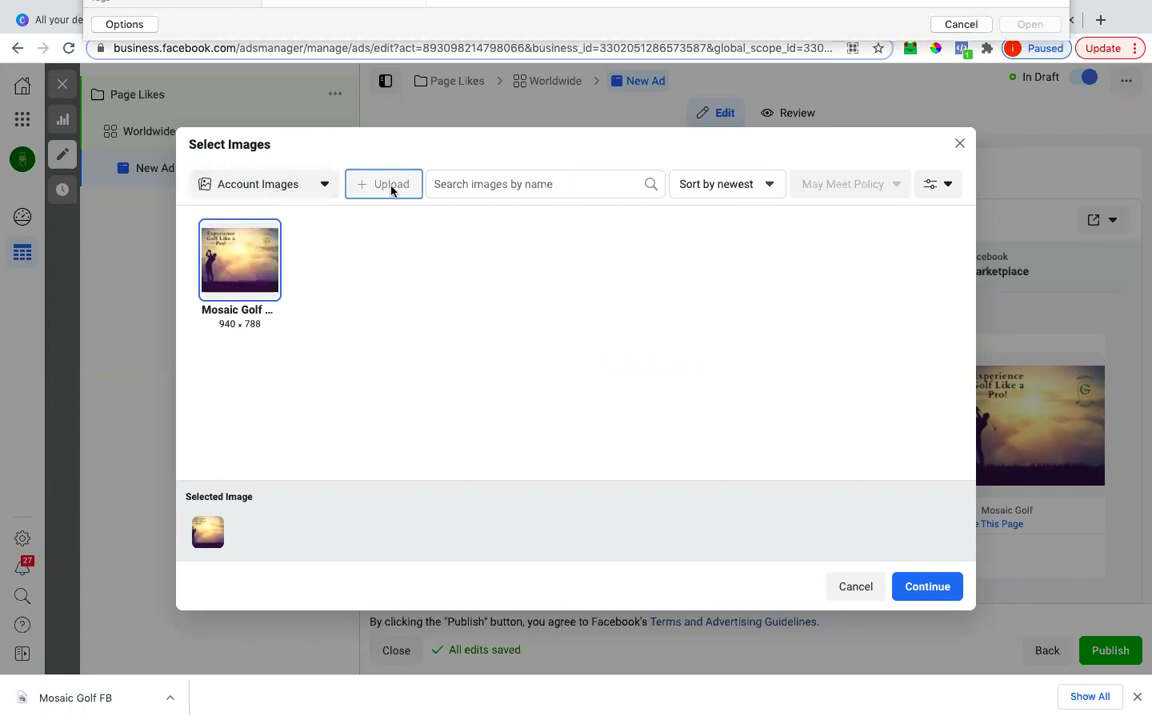
pyautogui.click(363, 62)
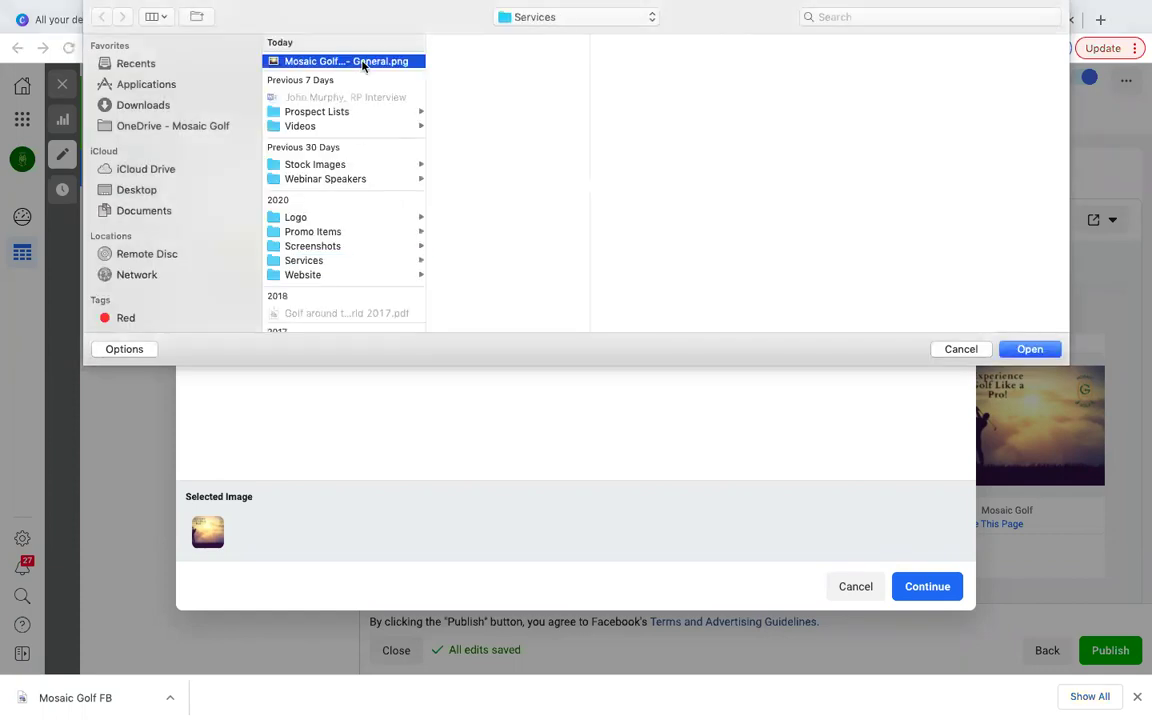
pyautogui.doubleClick(363, 62)
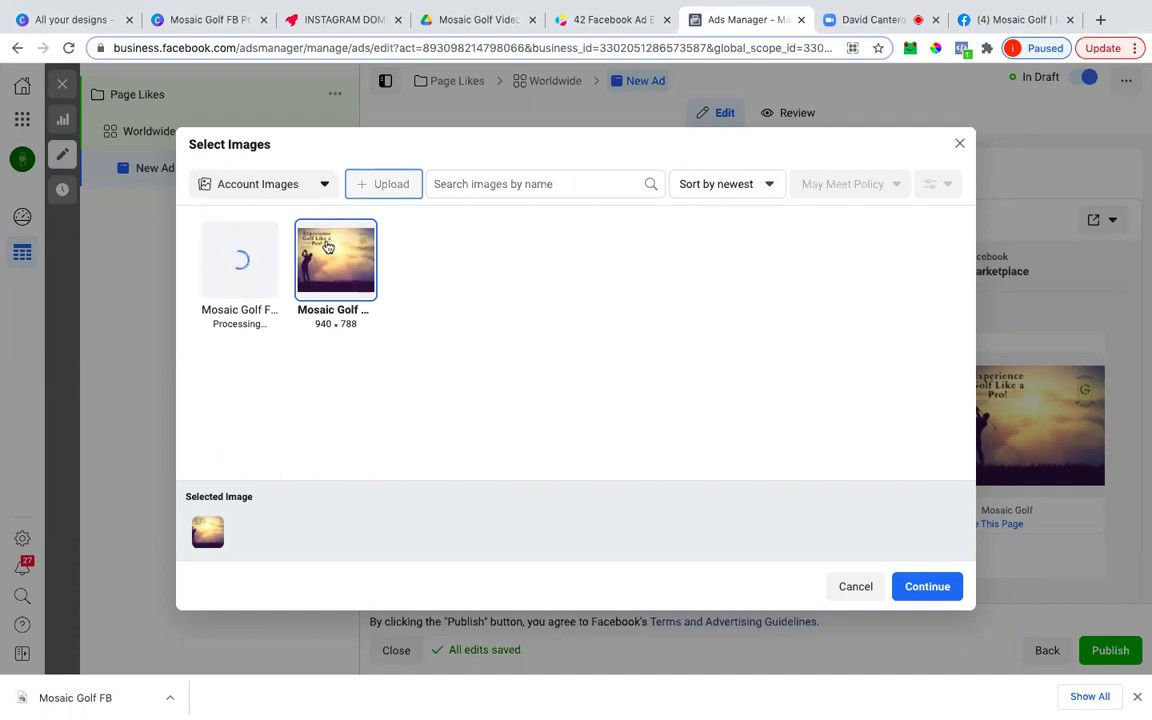
# Select the newly uploaded version of the golf image and apply it to the ad
pyautogui.rightClick(340, 265)
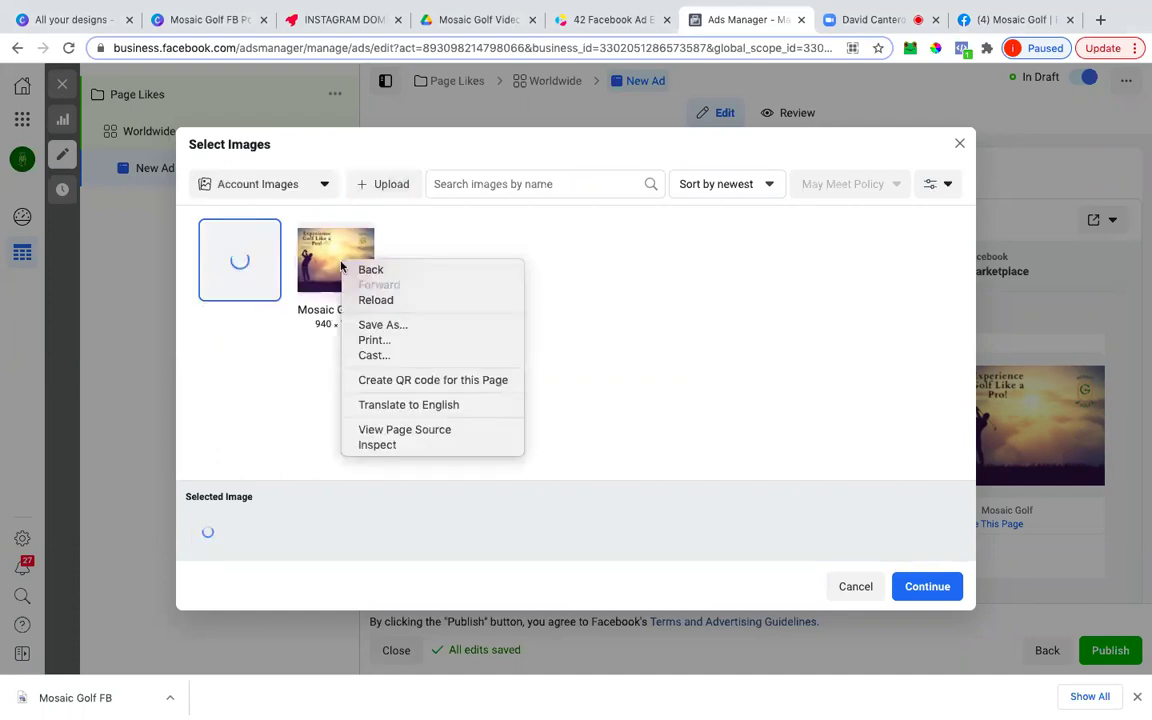
pyautogui.click(481, 258)
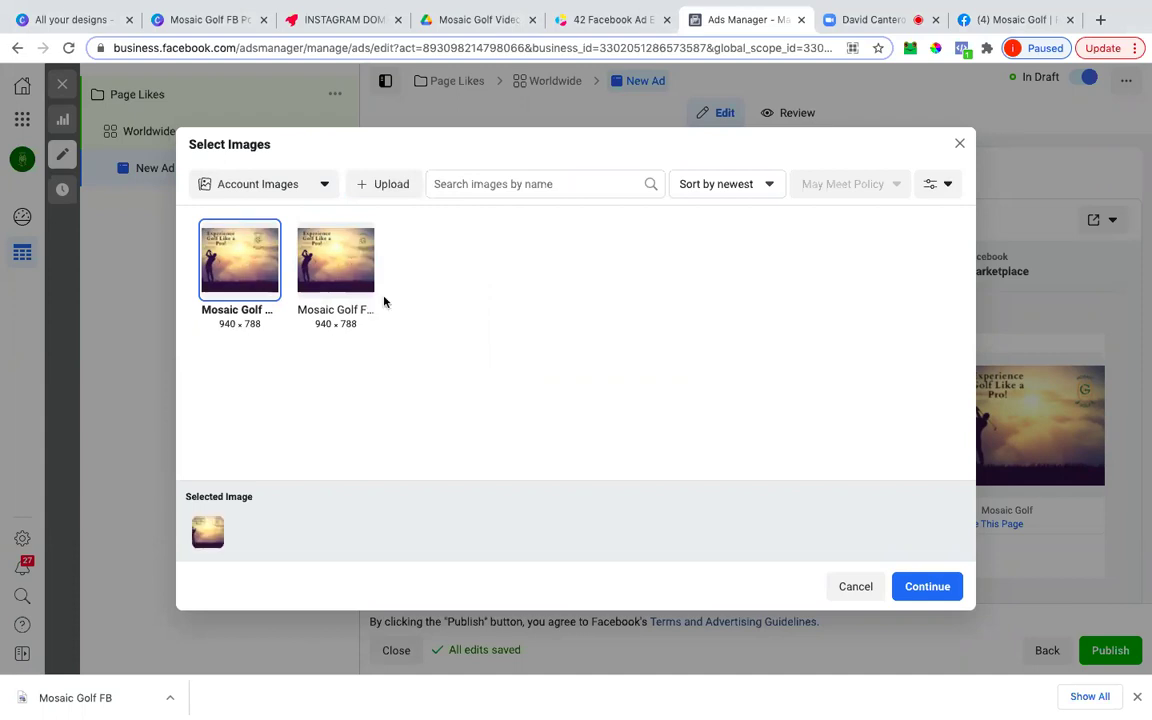
pyautogui.click(260, 265)
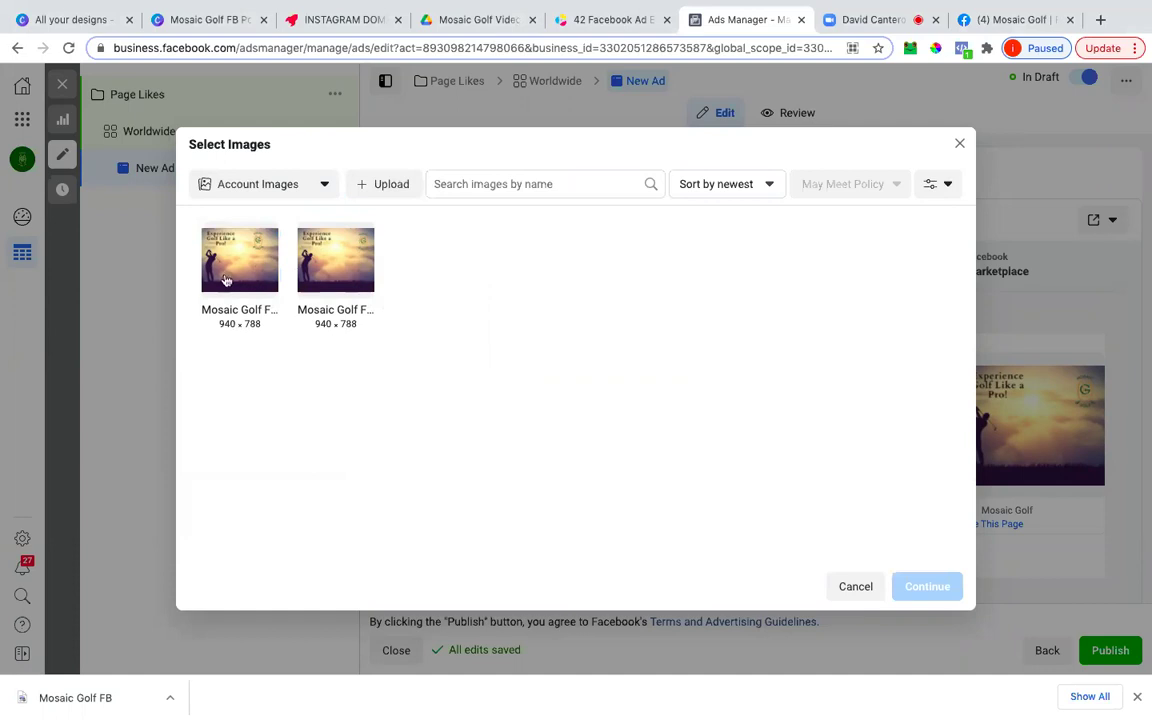
pyautogui.click(240, 250)
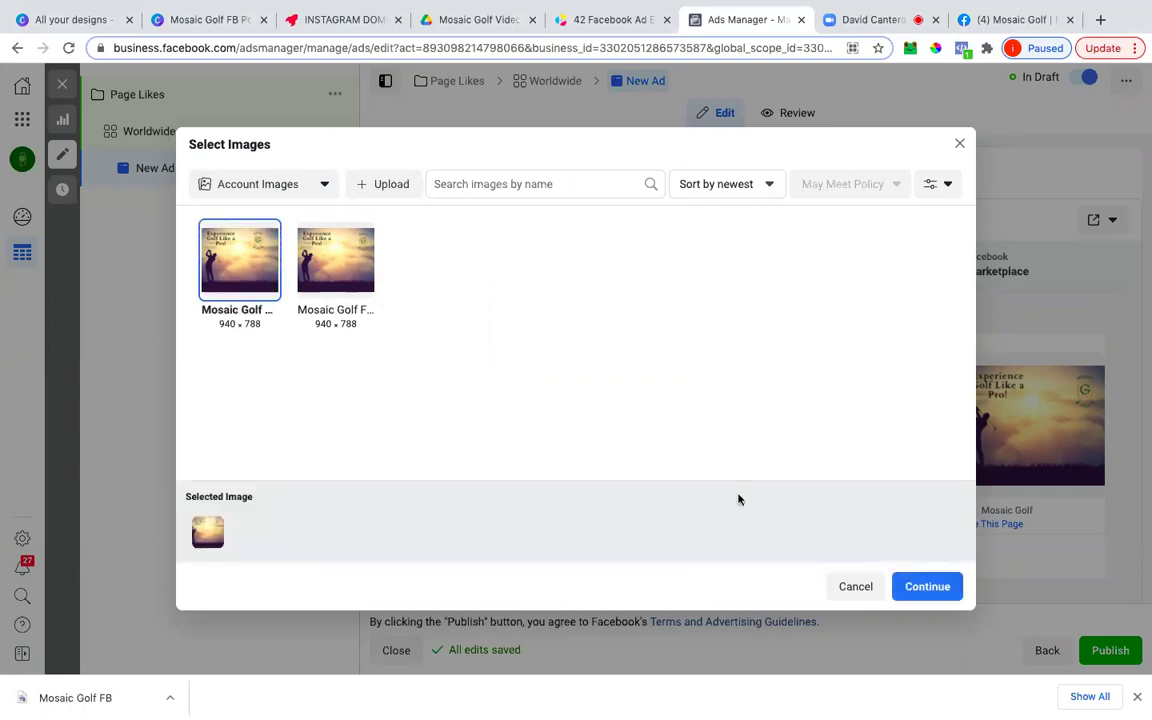
pyautogui.click(915, 596)
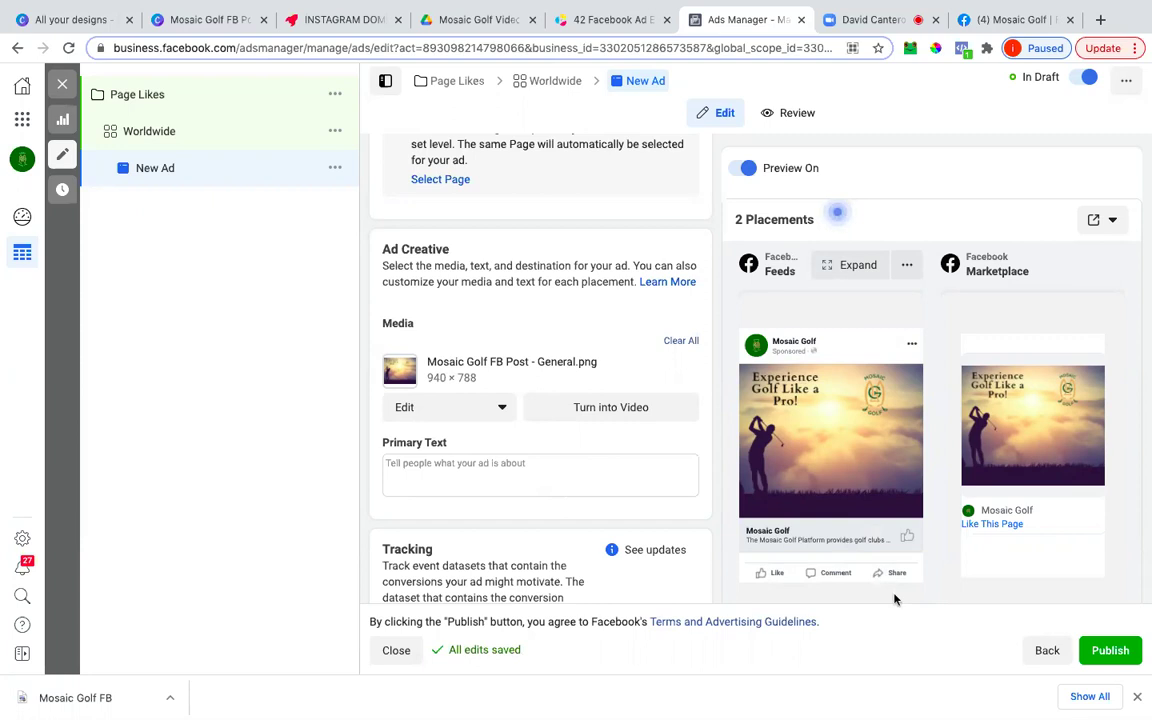
# Crop the ad image to the Square 1:1 format, positioning the frame to keep the headline and logo inside, and save it
pyautogui.click(504, 419)
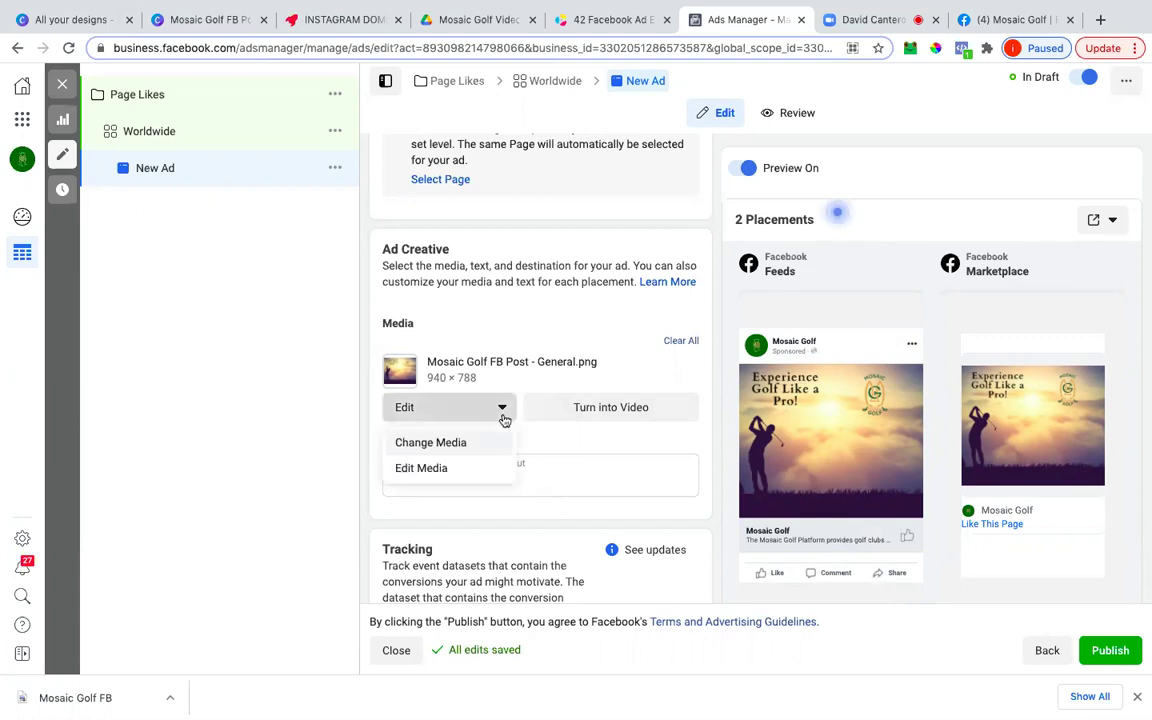
pyautogui.click(441, 469)
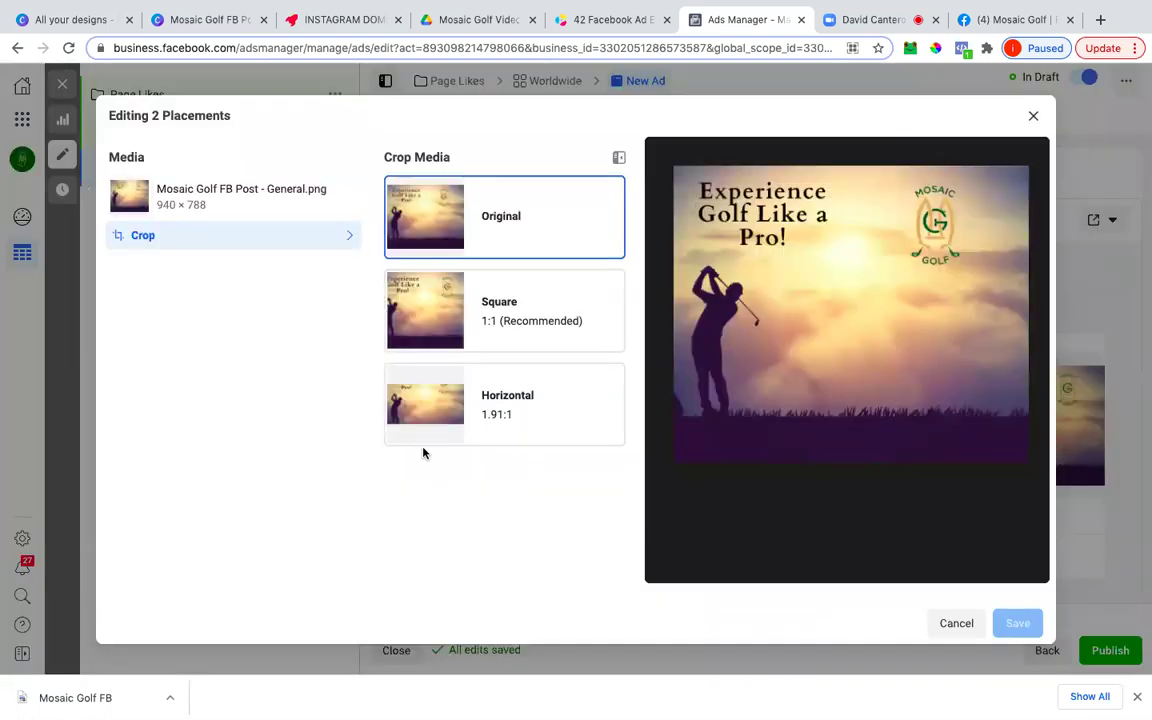
pyautogui.click(428, 323)
pyautogui.moveTo(766, 242); pyautogui.dragTo(742, 244)
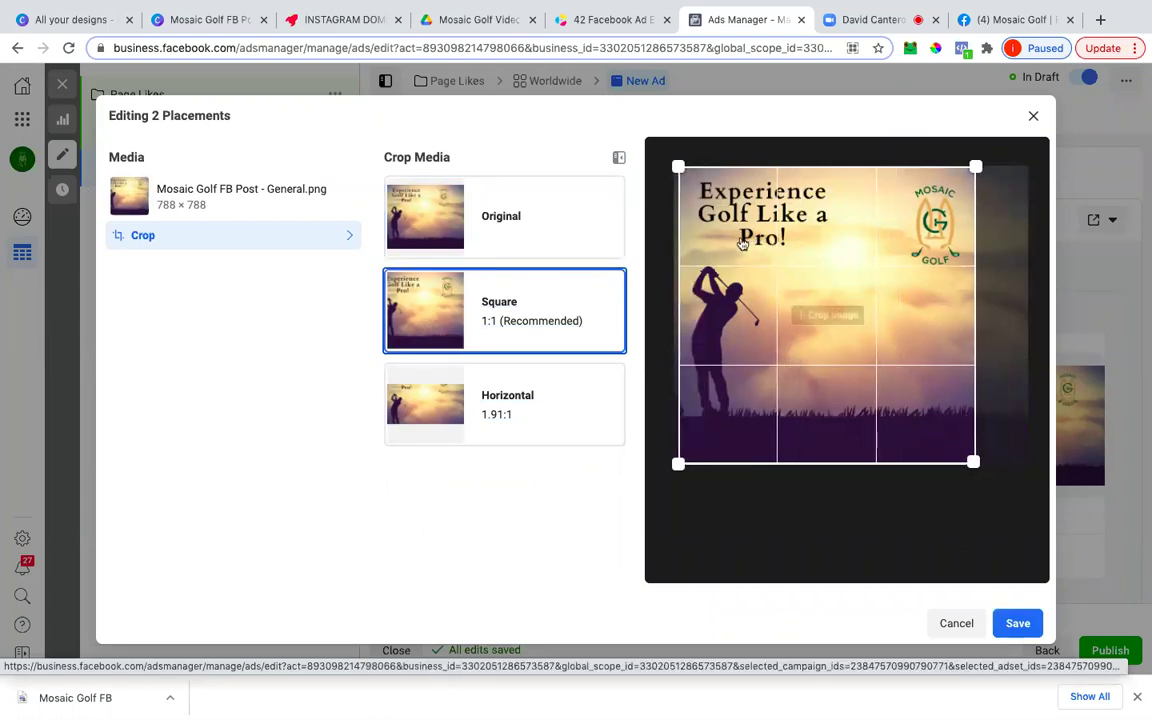
pyautogui.click(1004, 623)
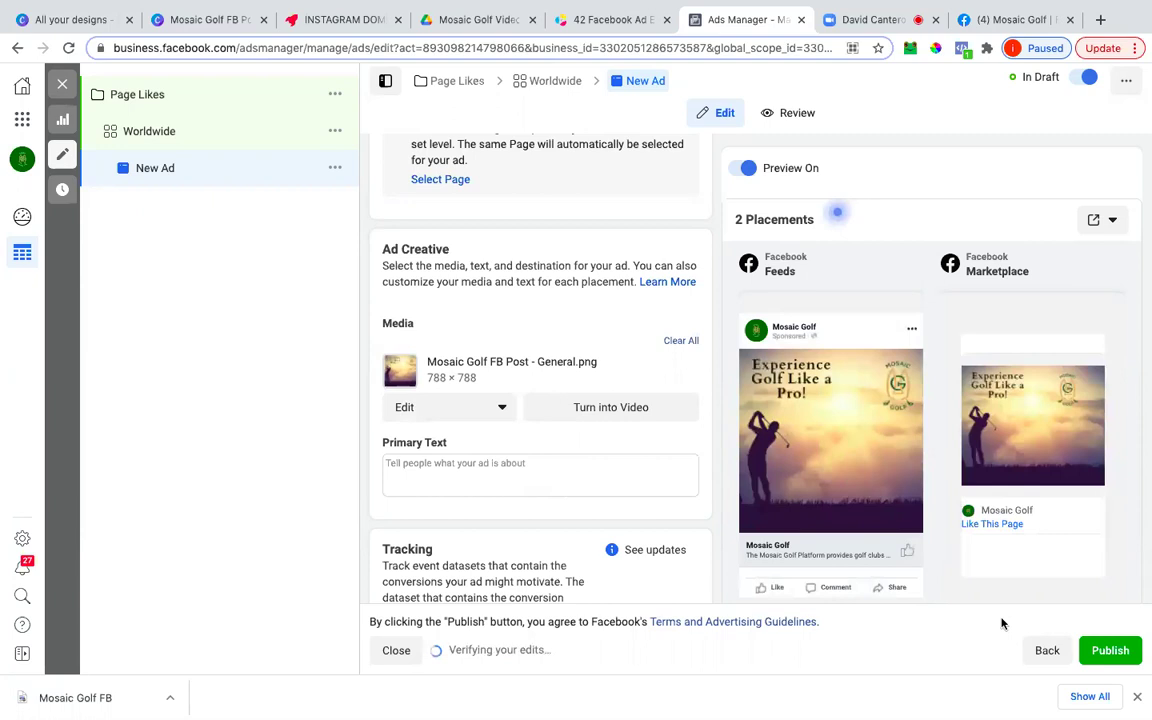
# Enter "Love Golf? Like Page & Share!" as the ad's primary text
pyautogui.click(542, 476)
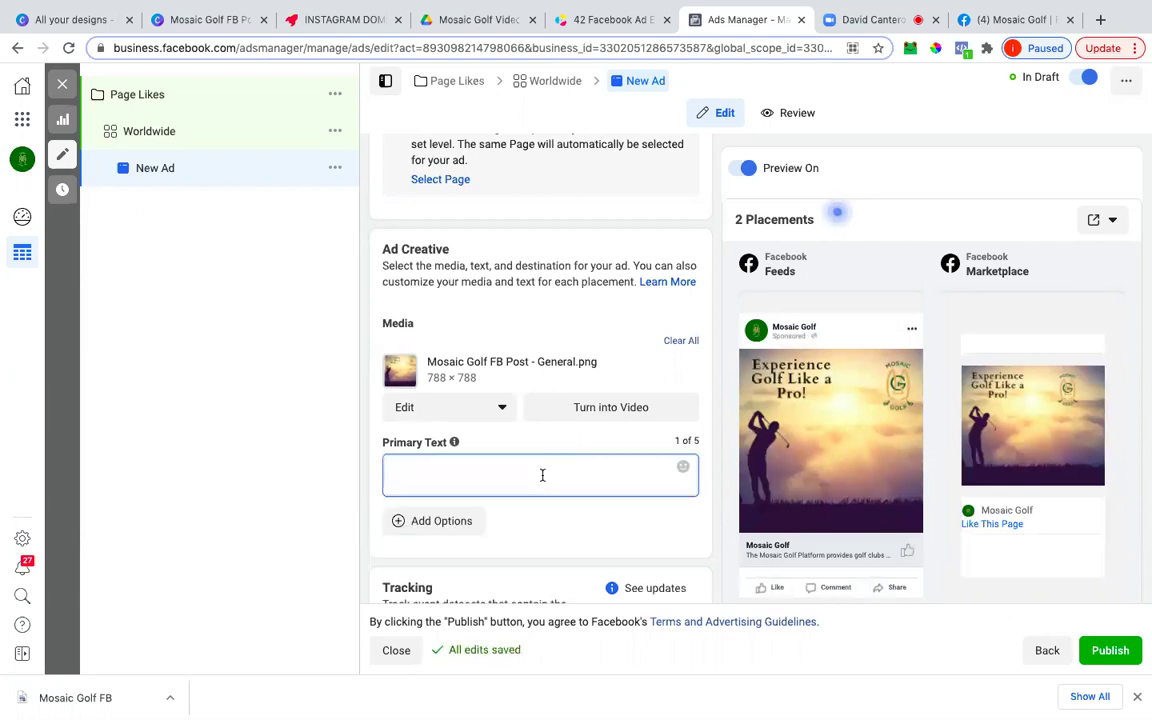
pyautogui.write('Love Golf? ')
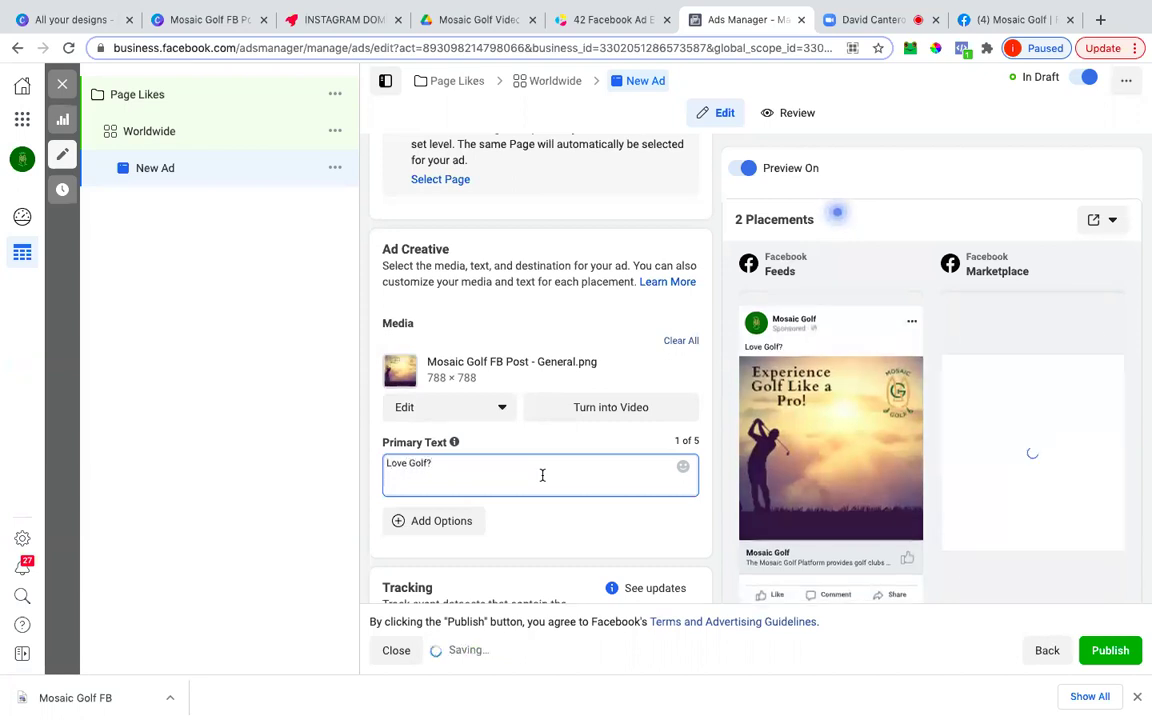
pyautogui.write('Like ')
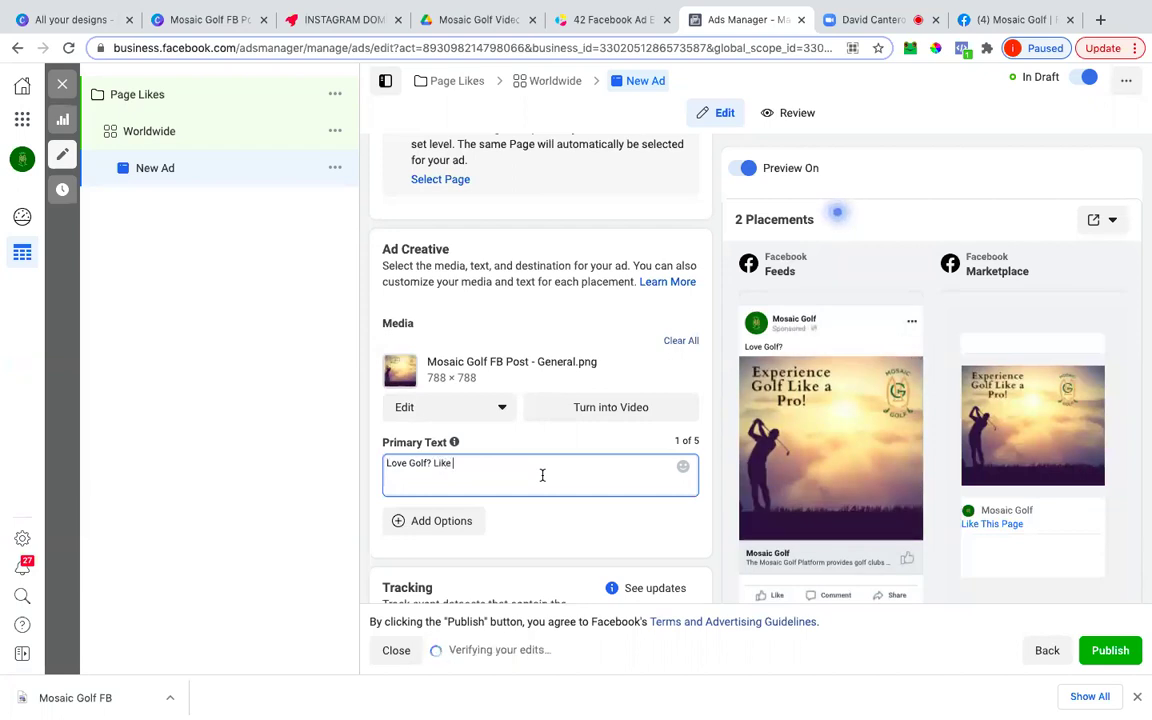
pyautogui.write('Page & Share!')
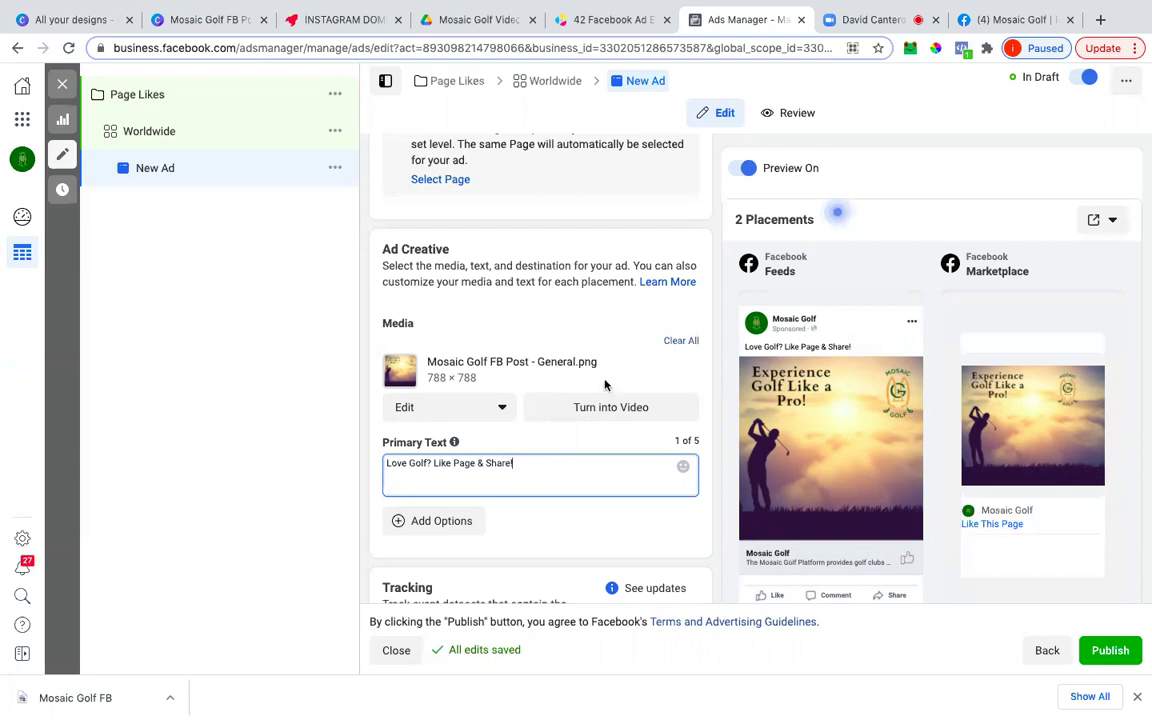
# Check the remaining tracking settings of the ad and publish it
pyautogui.scroll(-5, 604, 385)
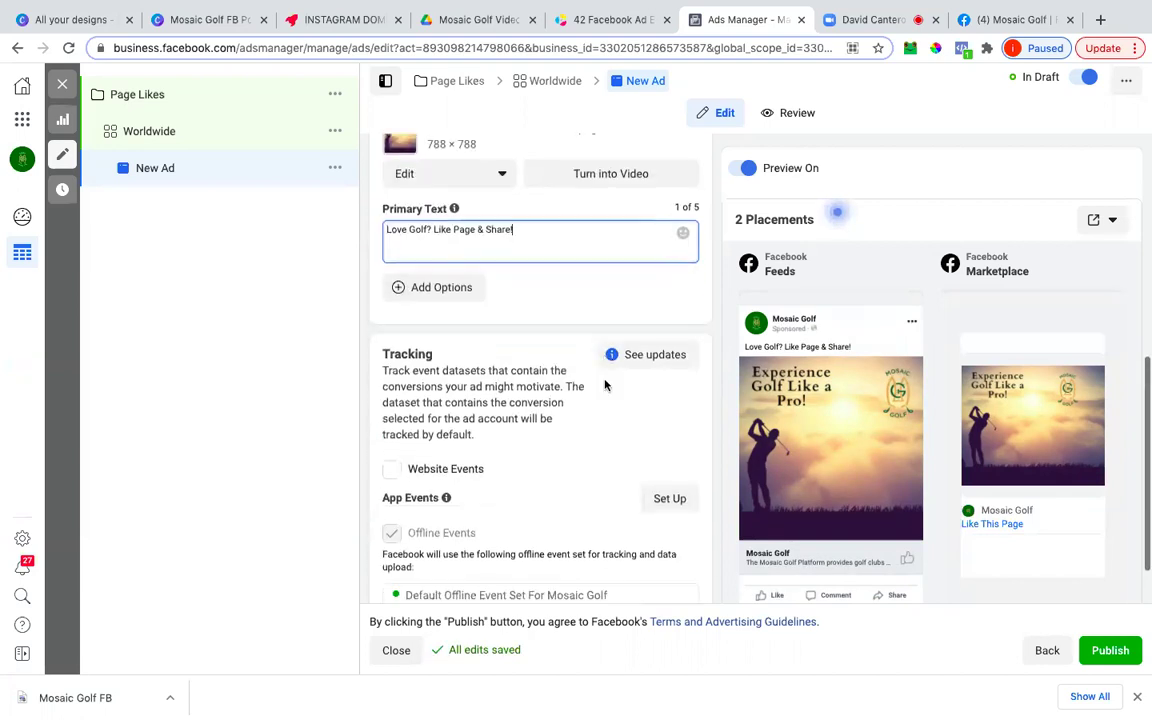
pyautogui.scroll(-1, 604, 385)
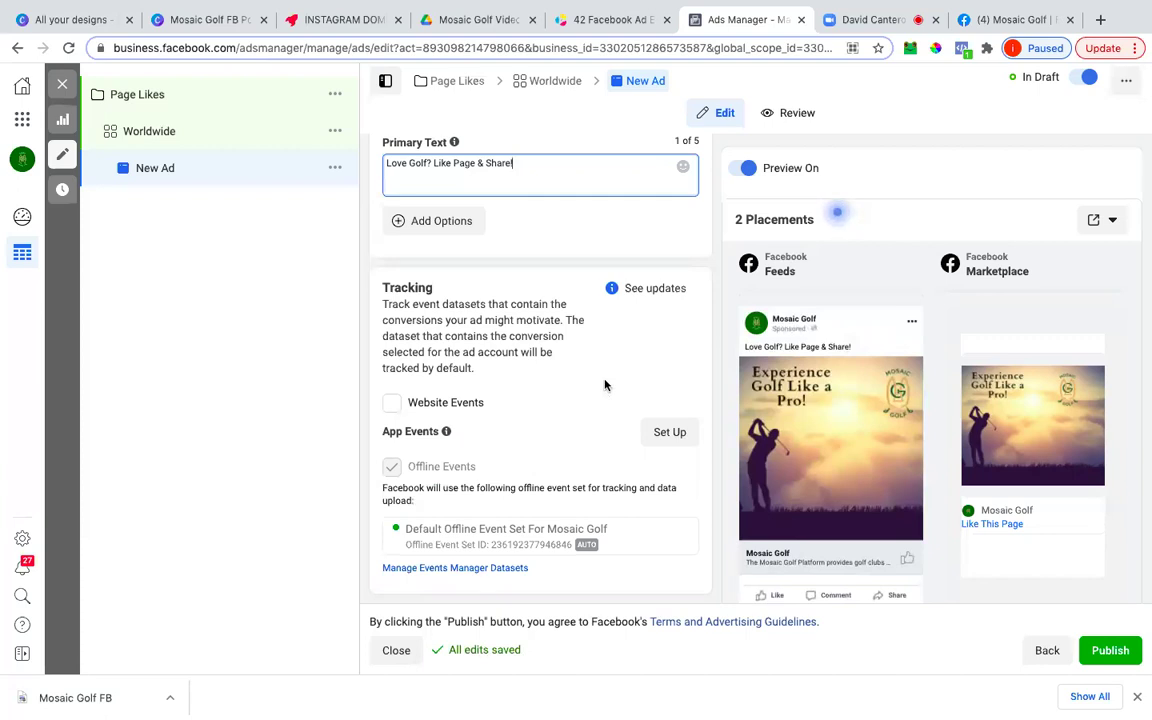
pyautogui.click(1100, 658)
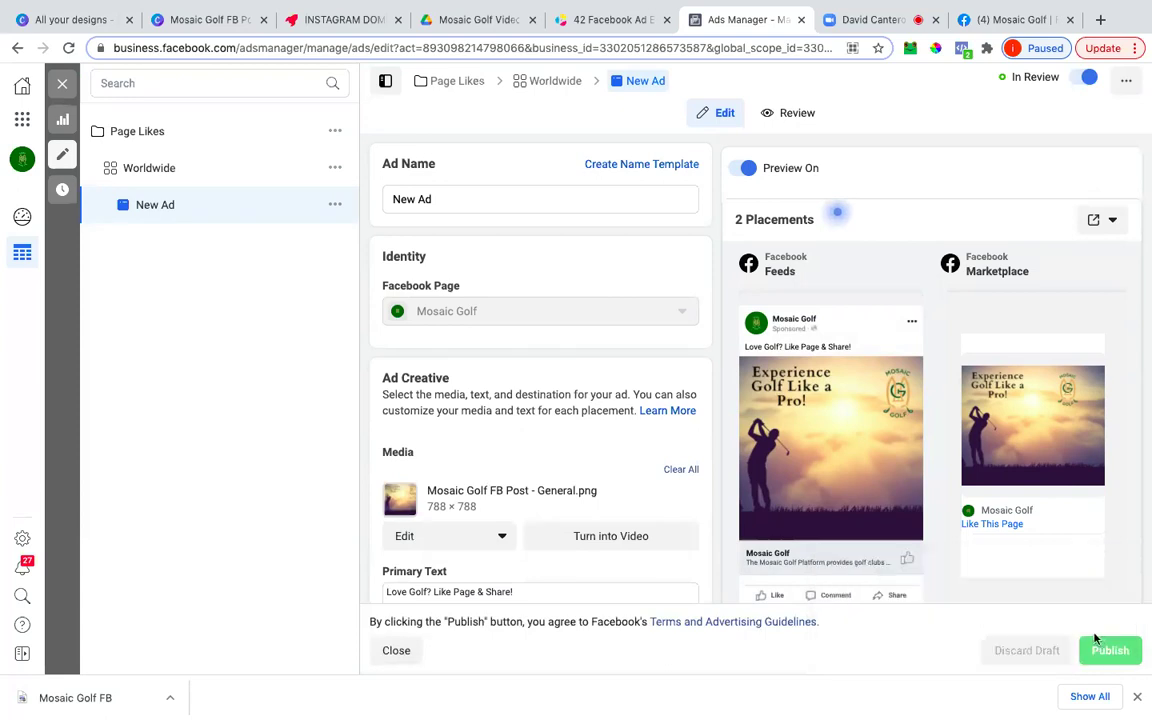
# Open the published ad's preview in the Facebook Desktop News Feed
pyautogui.moveTo(946, 487)
pyautogui.click(1125, 86)
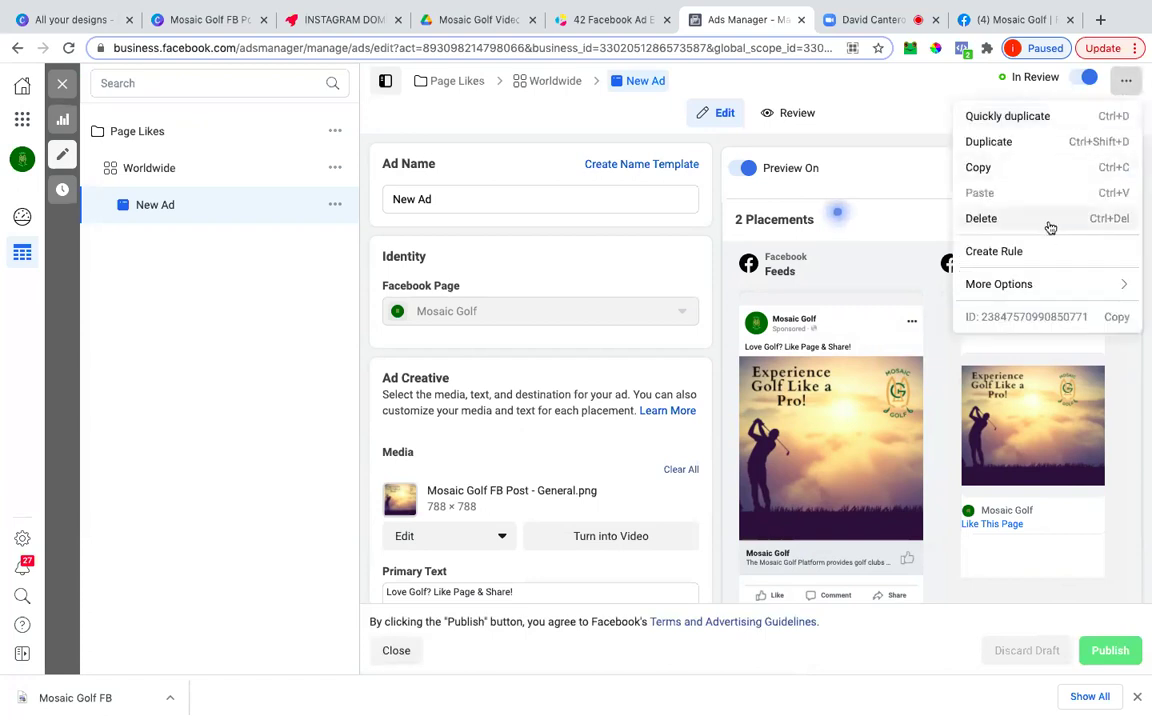
pyautogui.click(921, 119)
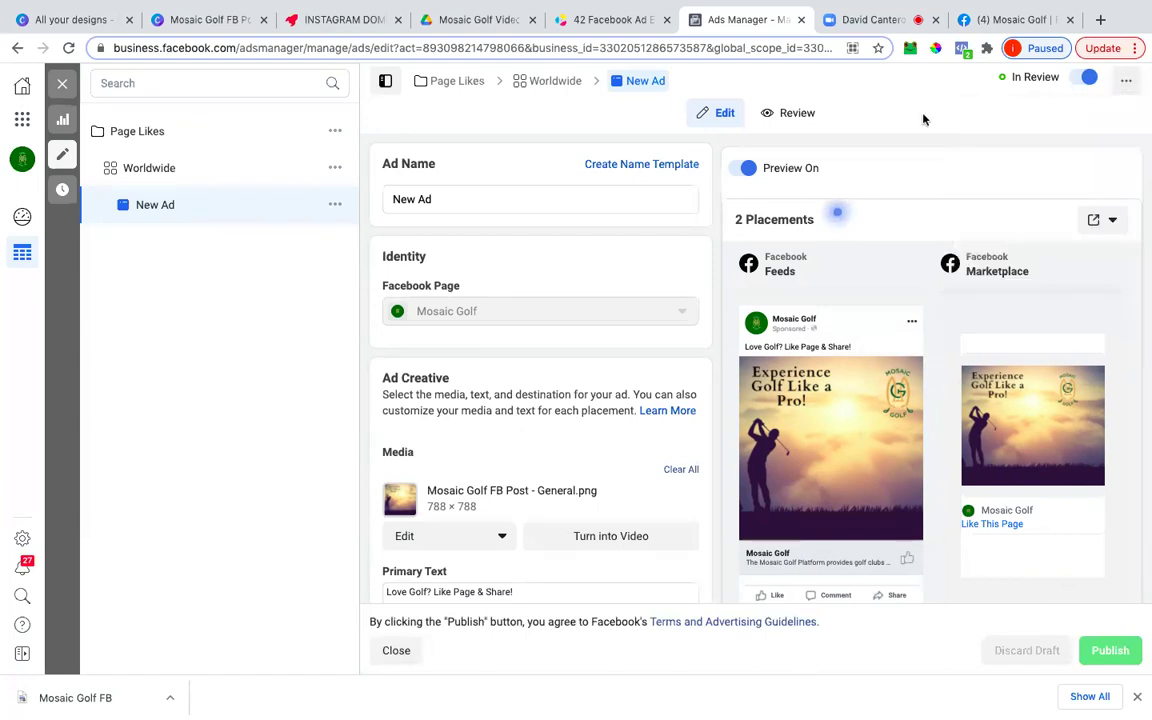
pyautogui.click(1111, 224)
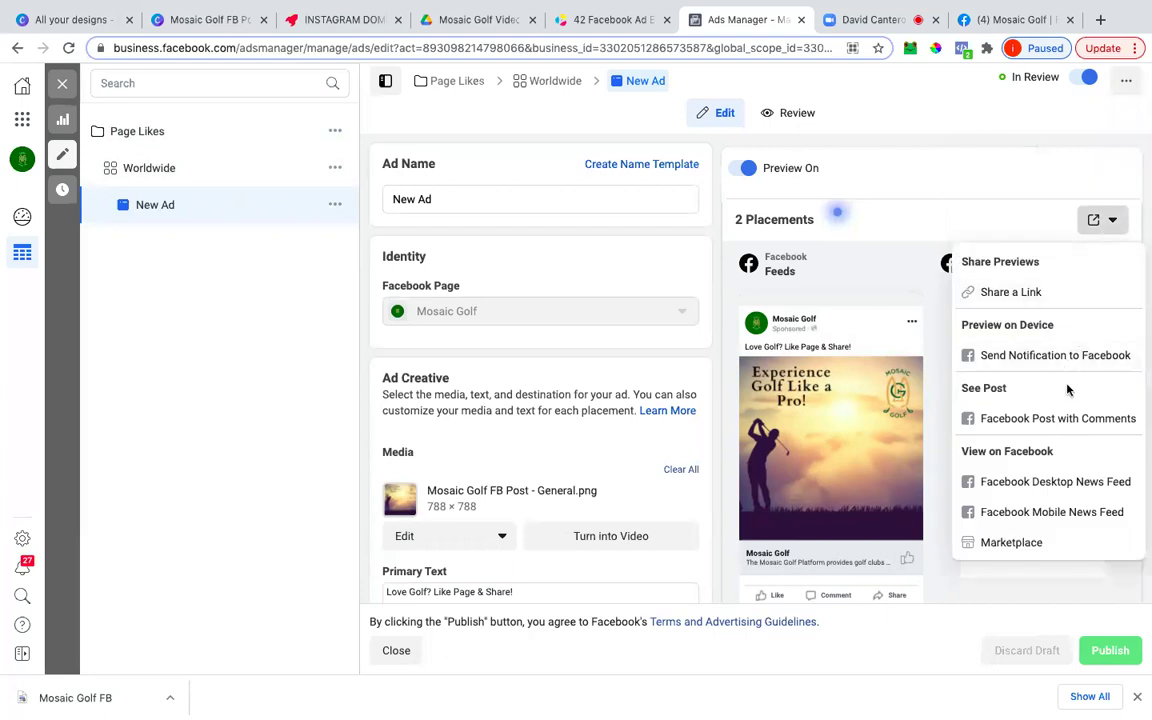
pyautogui.rightClick(1045, 489)
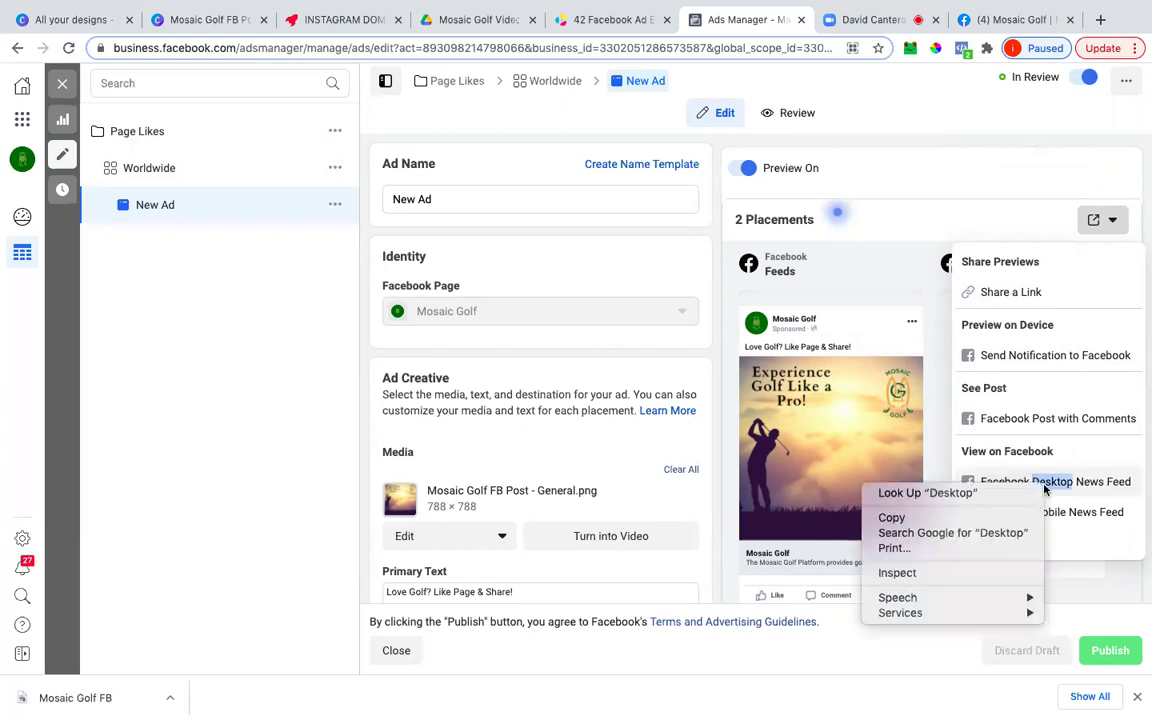
pyautogui.click(1075, 487)
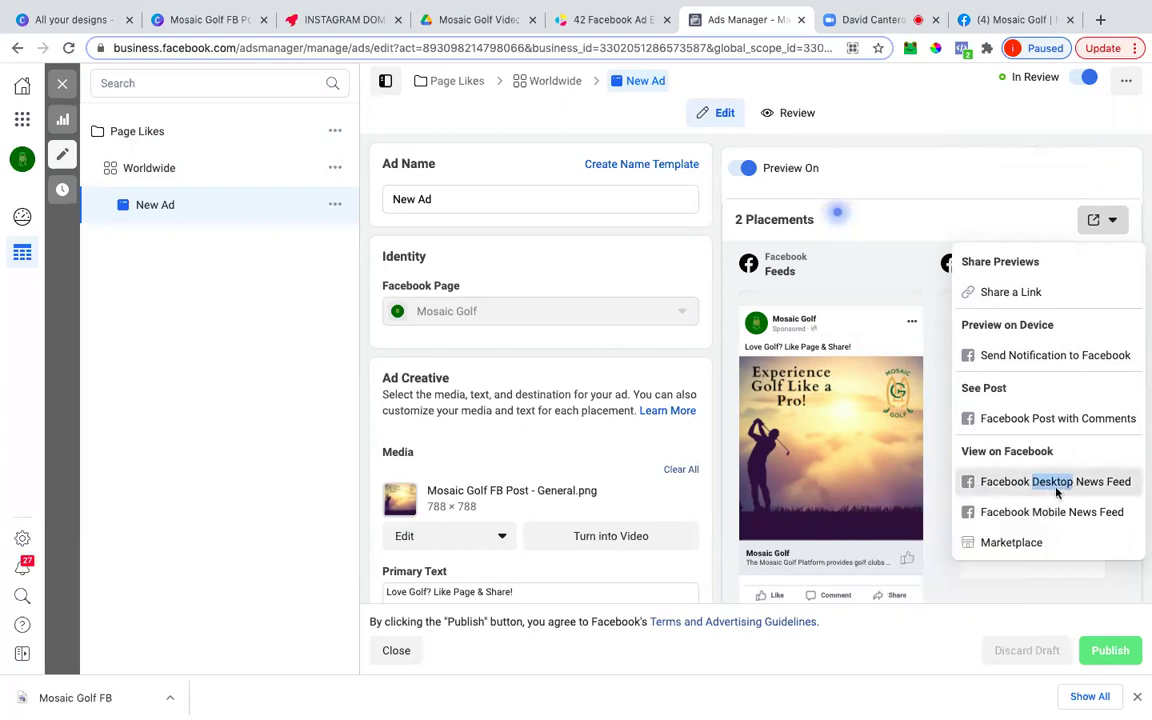
pyautogui.click(1056, 491)
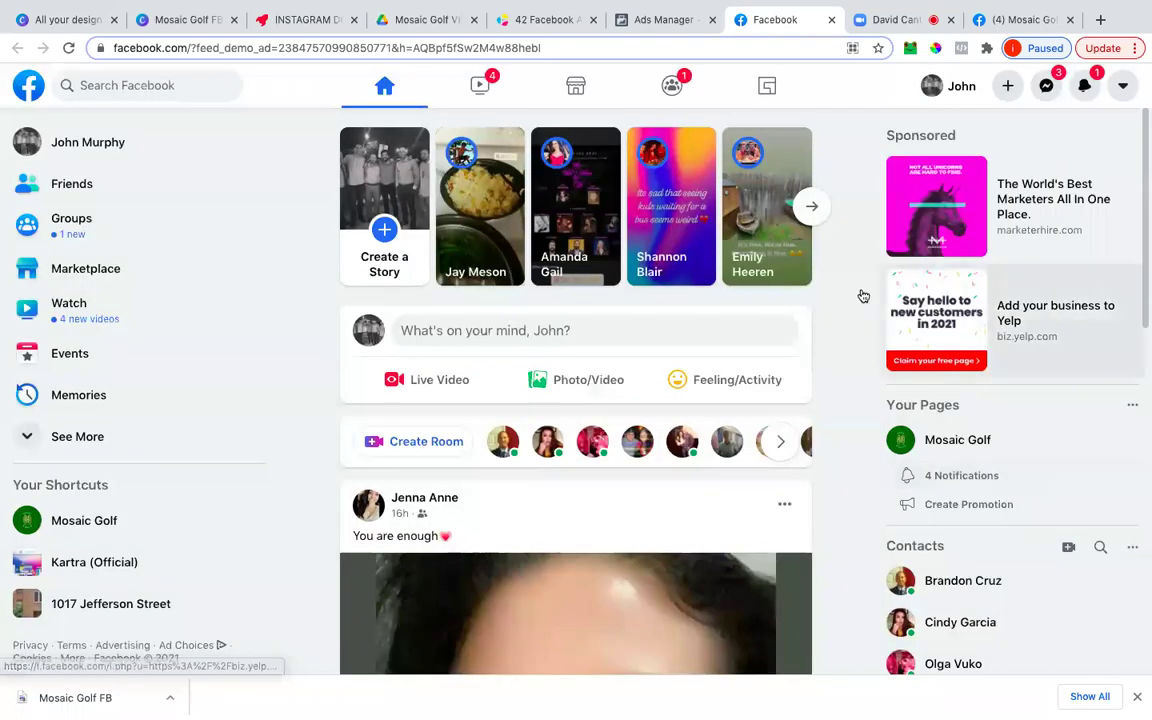
# Find the sponsored Mosaic Golf demo ad in the news feed and examine its text, image and like options
pyautogui.scroll(-1, 862, 292)
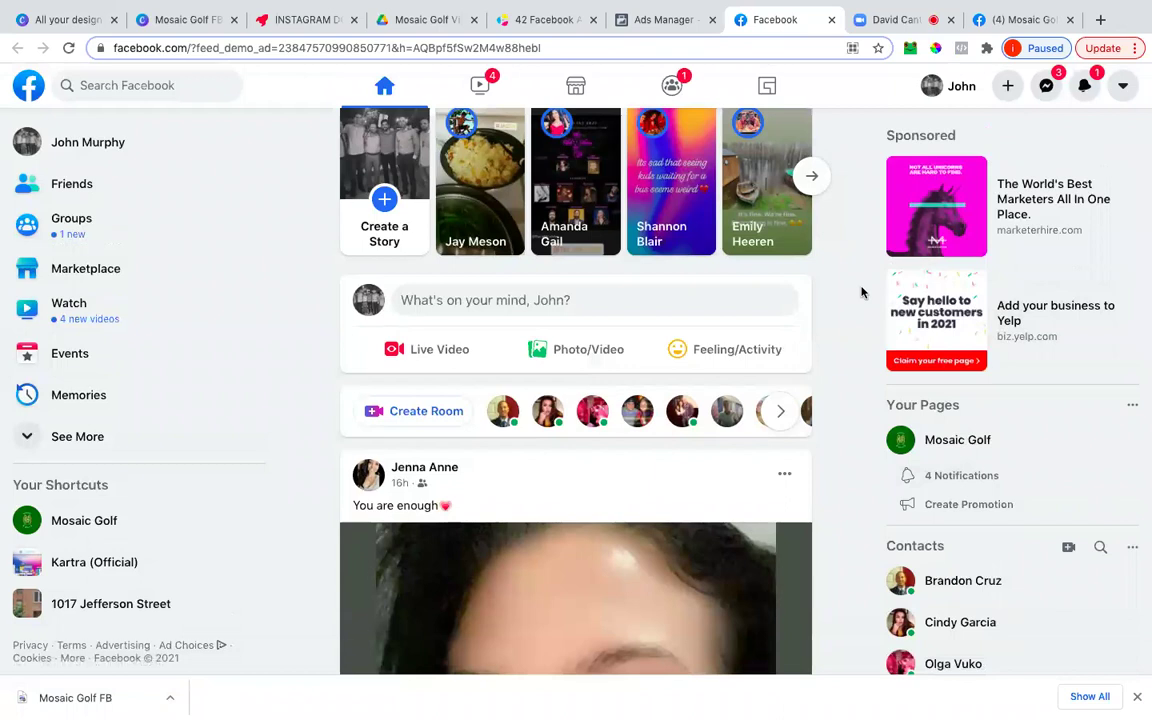
pyautogui.scroll(-6, 862, 292)
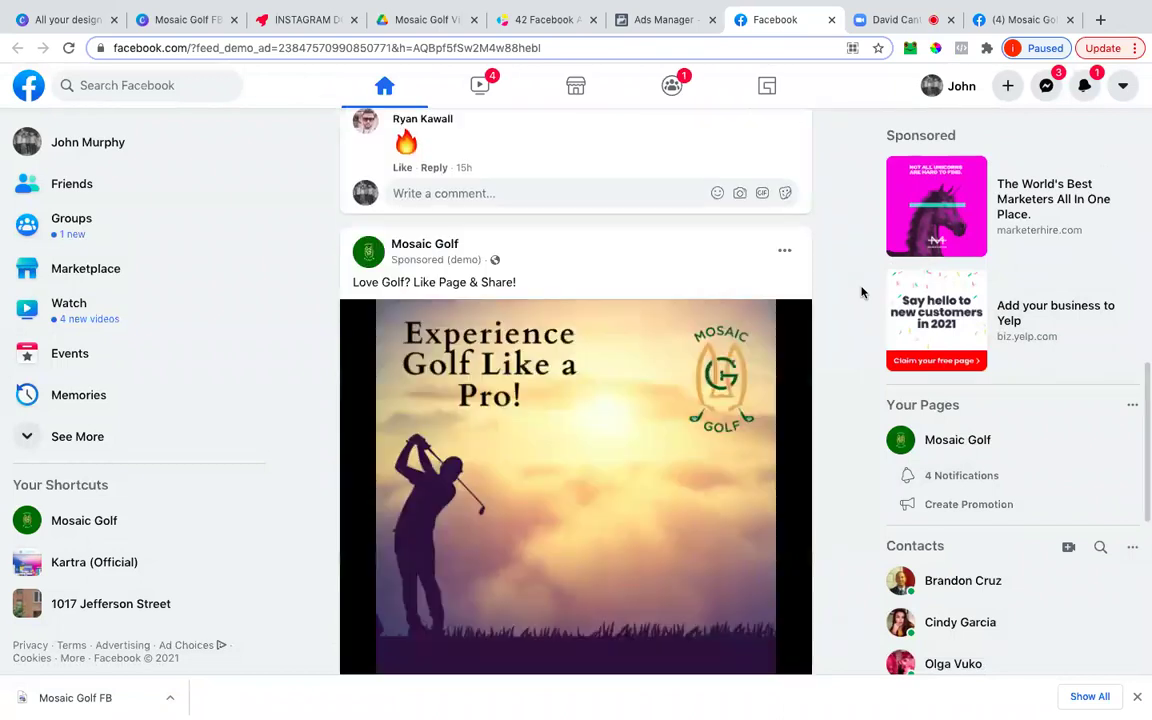
pyautogui.scroll(-3, 862, 292)
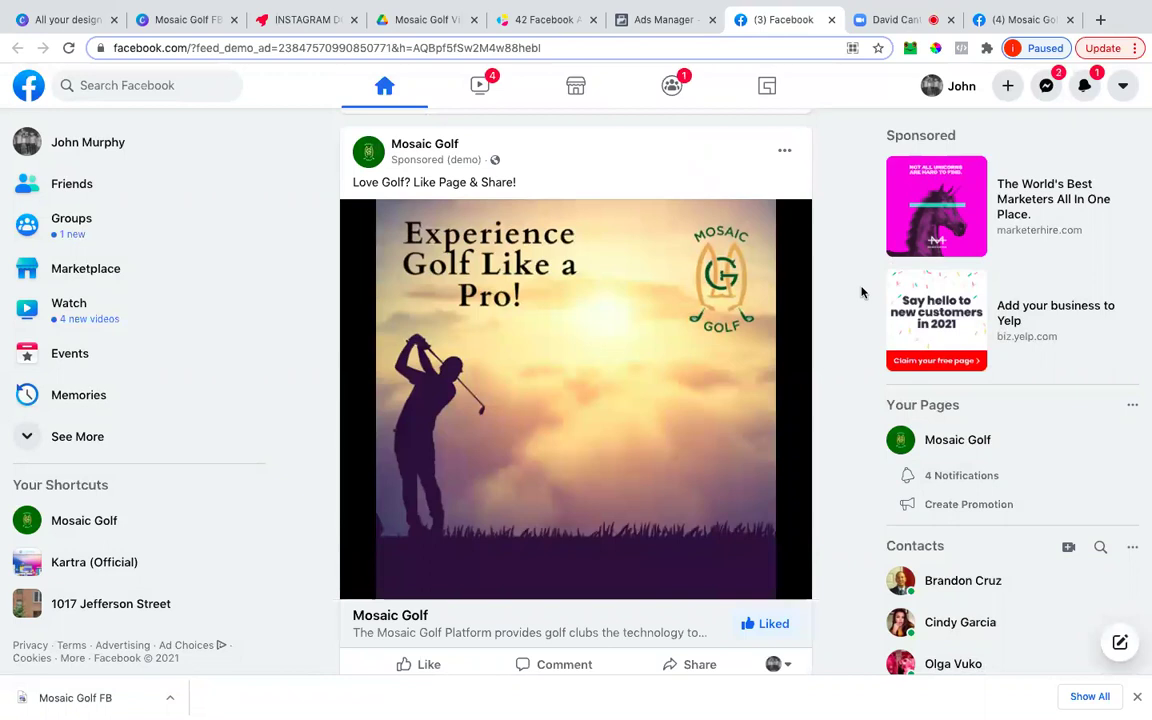
pyautogui.scroll(-1, 862, 292)
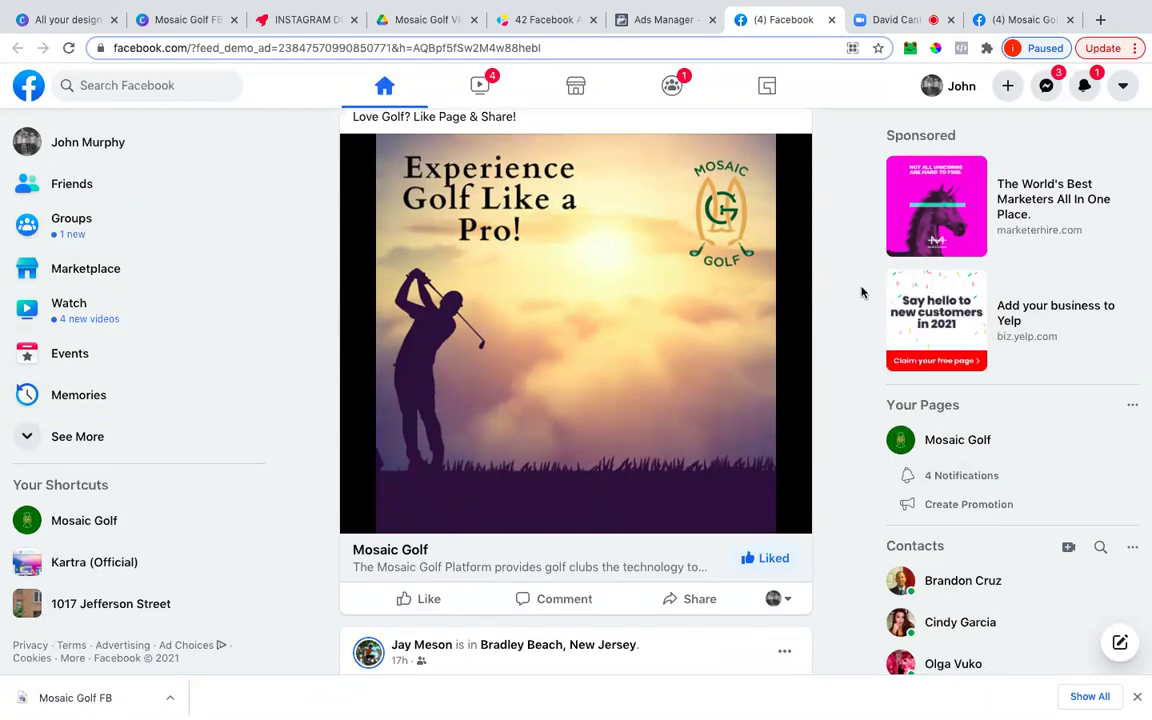
pyautogui.scroll(1, 862, 292)
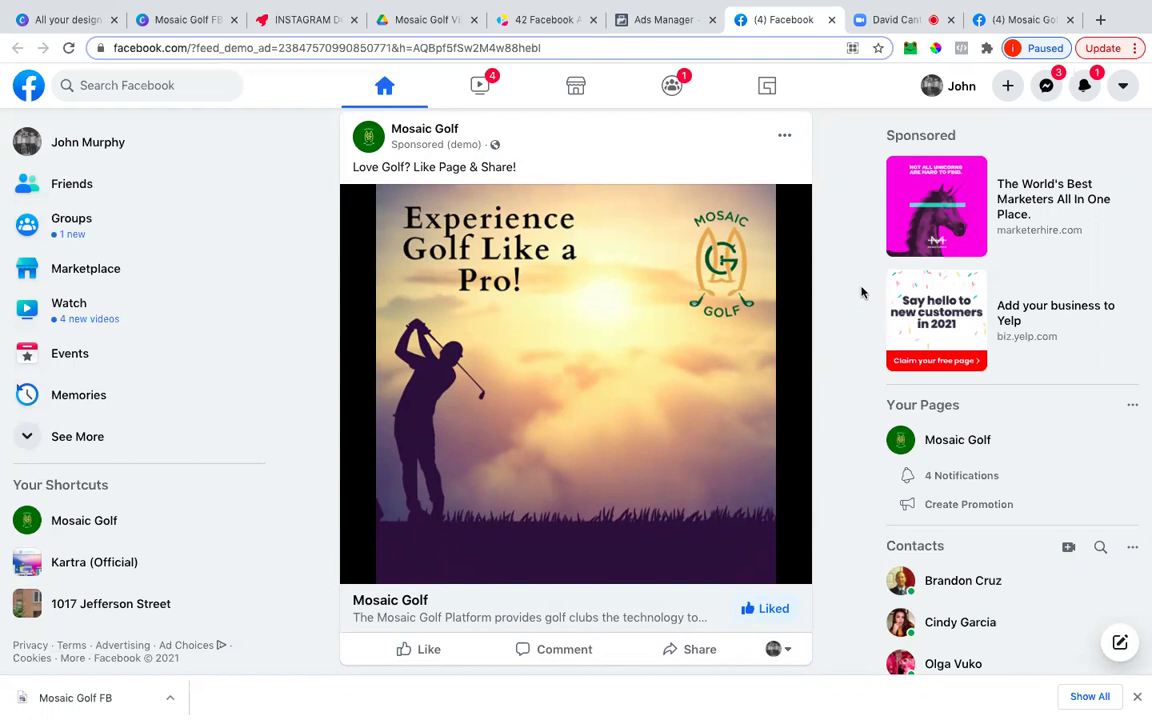
pyautogui.scroll(-2, 862, 292)
pyautogui.scroll(2, 862, 292)
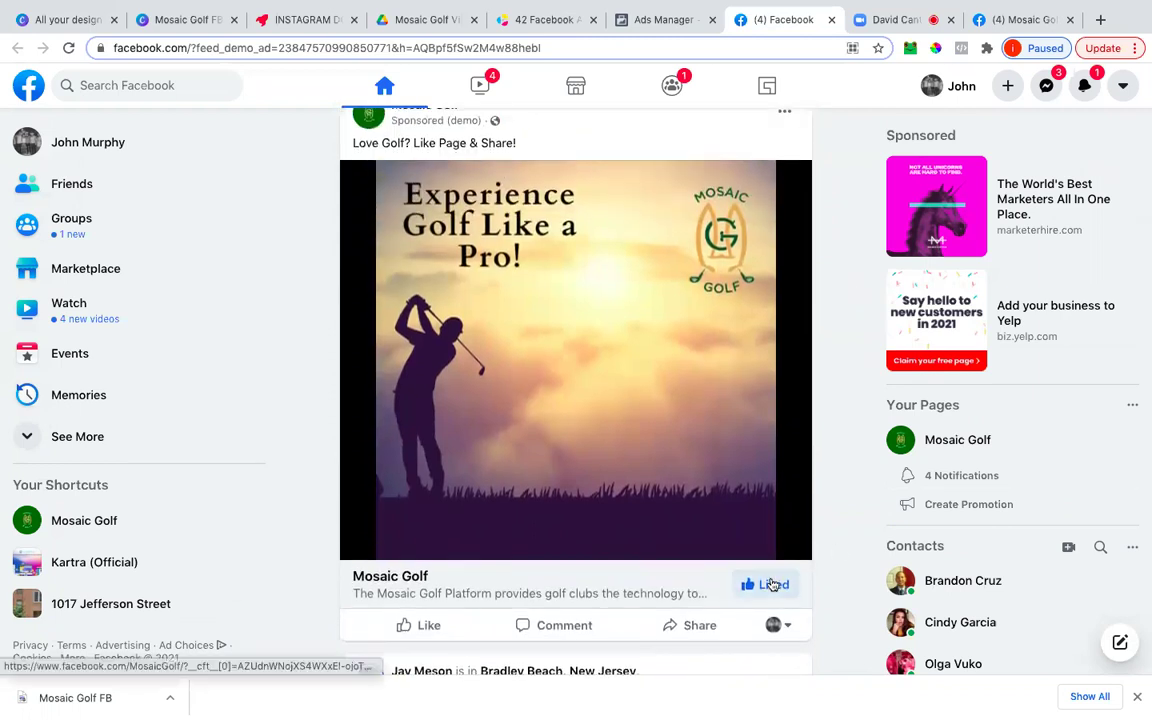
# Try the ad's like controls by liking and unliking the post, and unliking and re-liking the Mosaic Golf Page
pyautogui.click(416, 625)
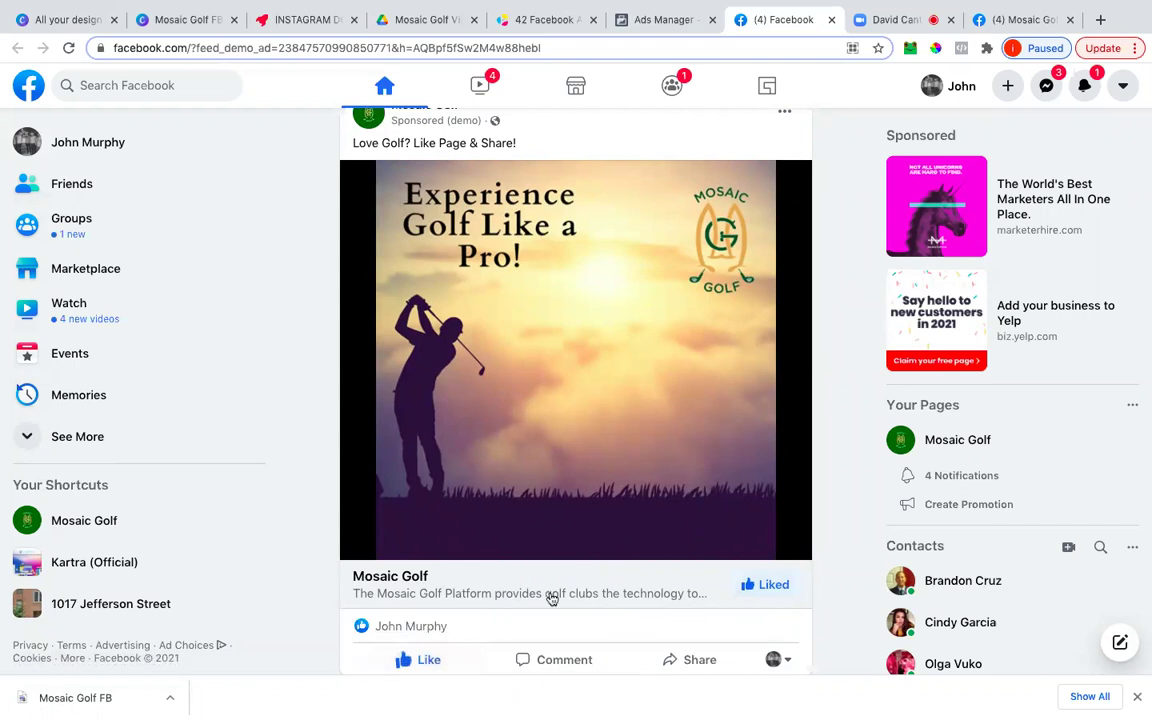
pyautogui.click(764, 584)
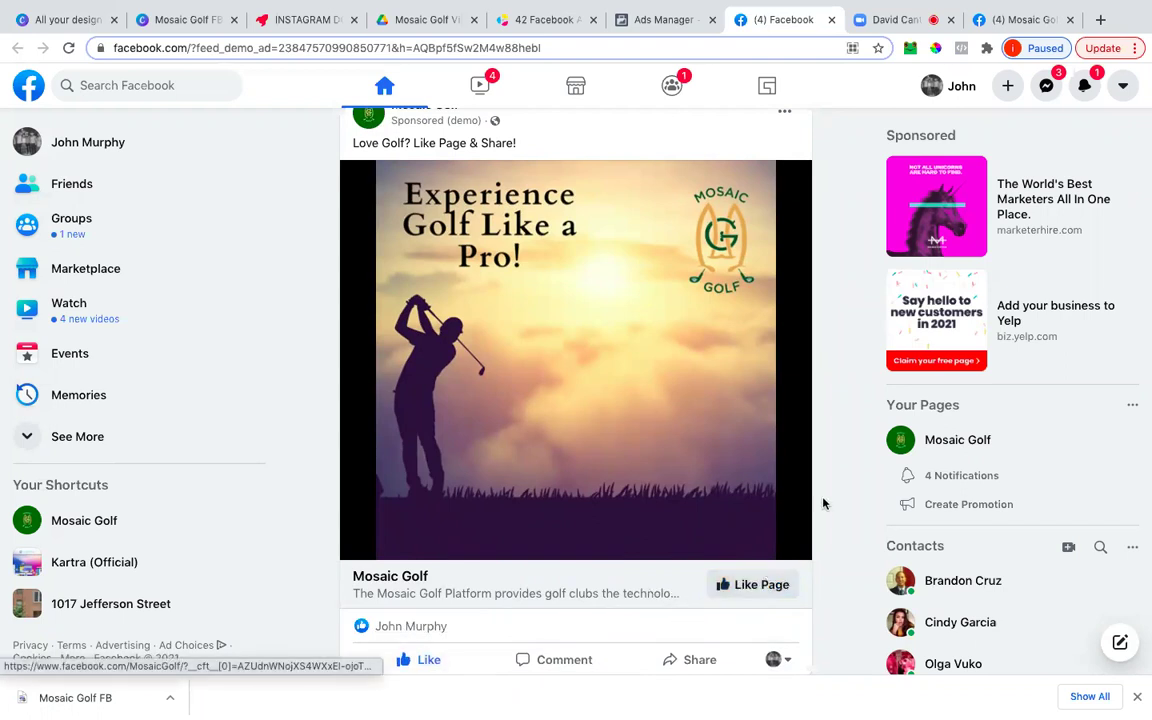
pyautogui.scroll(-3, 823, 503)
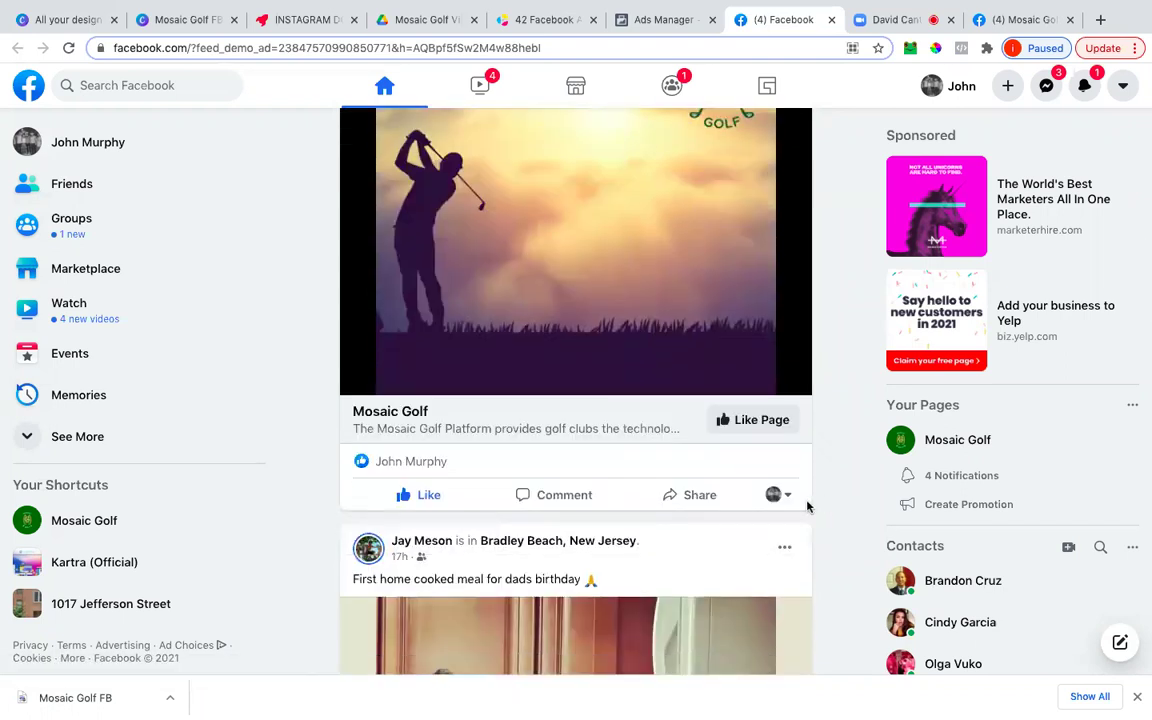
pyautogui.click(427, 494)
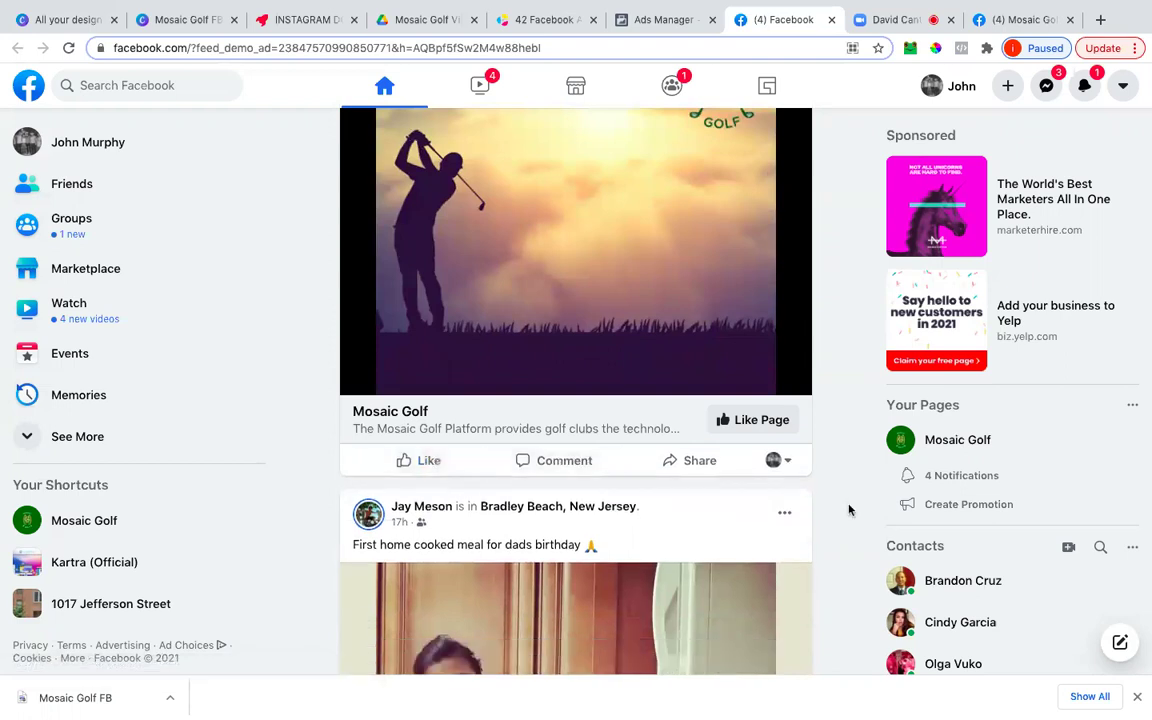
pyautogui.scroll(1, 861, 450)
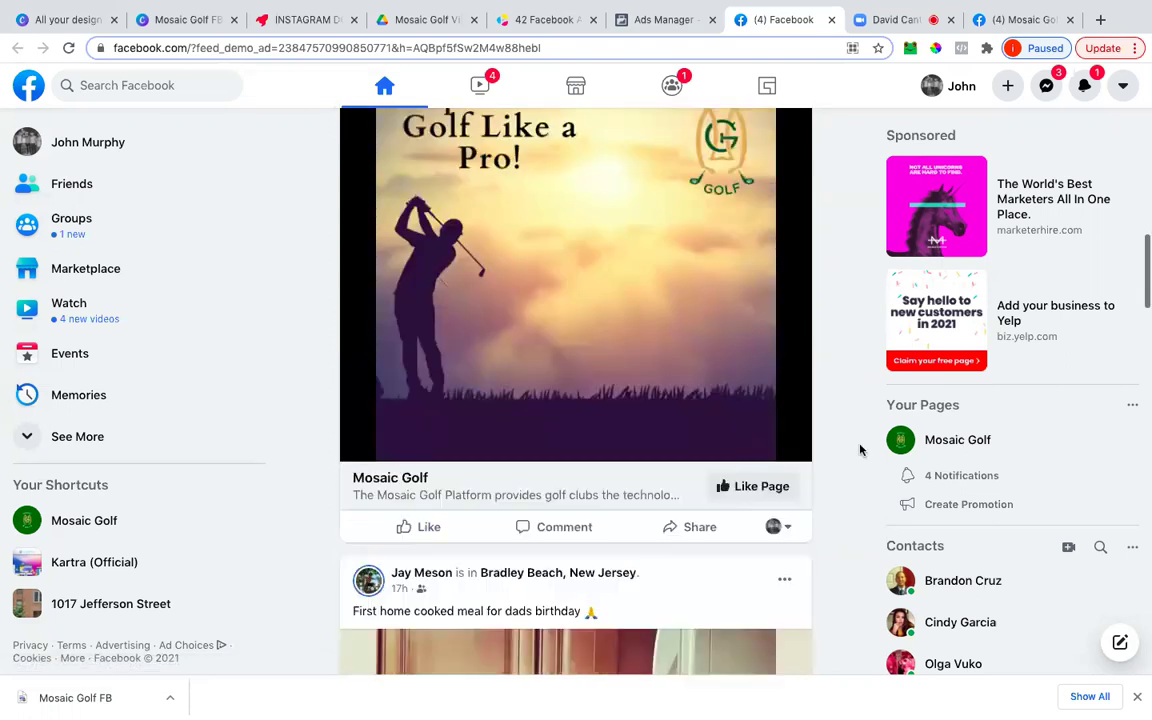
pyautogui.click(771, 490)
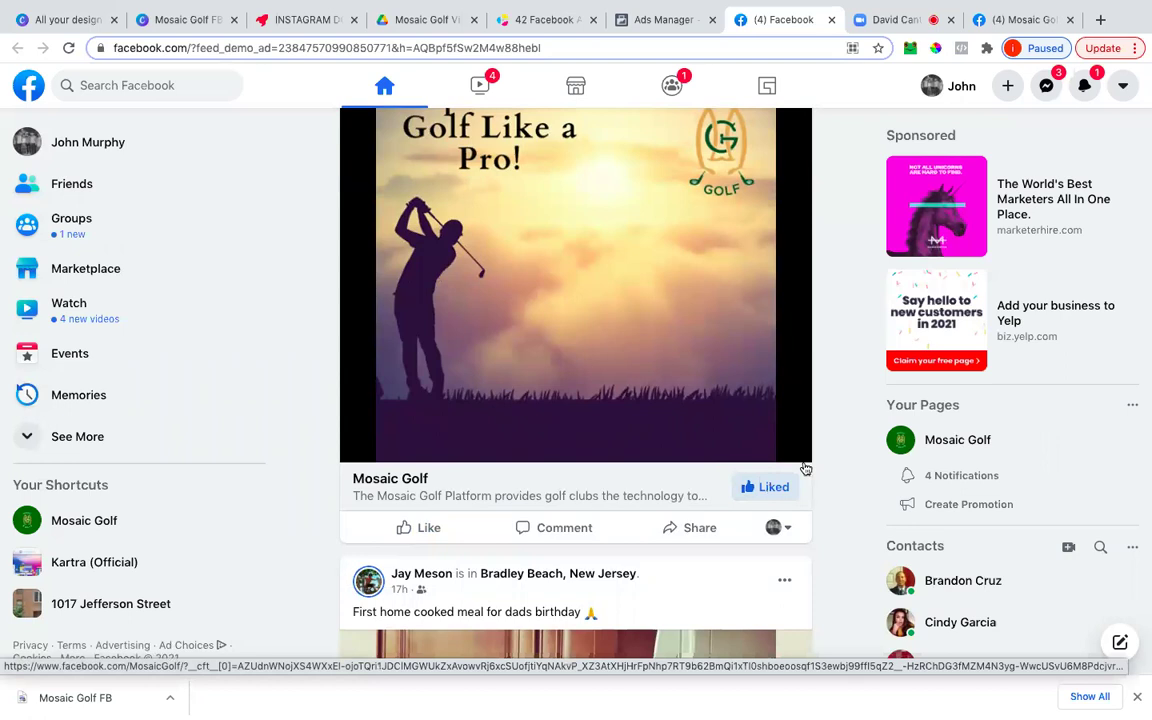
# Open the Mosaic Golf Page from the ad's header and display it as a visitor
pyautogui.scroll(1, 812, 423)
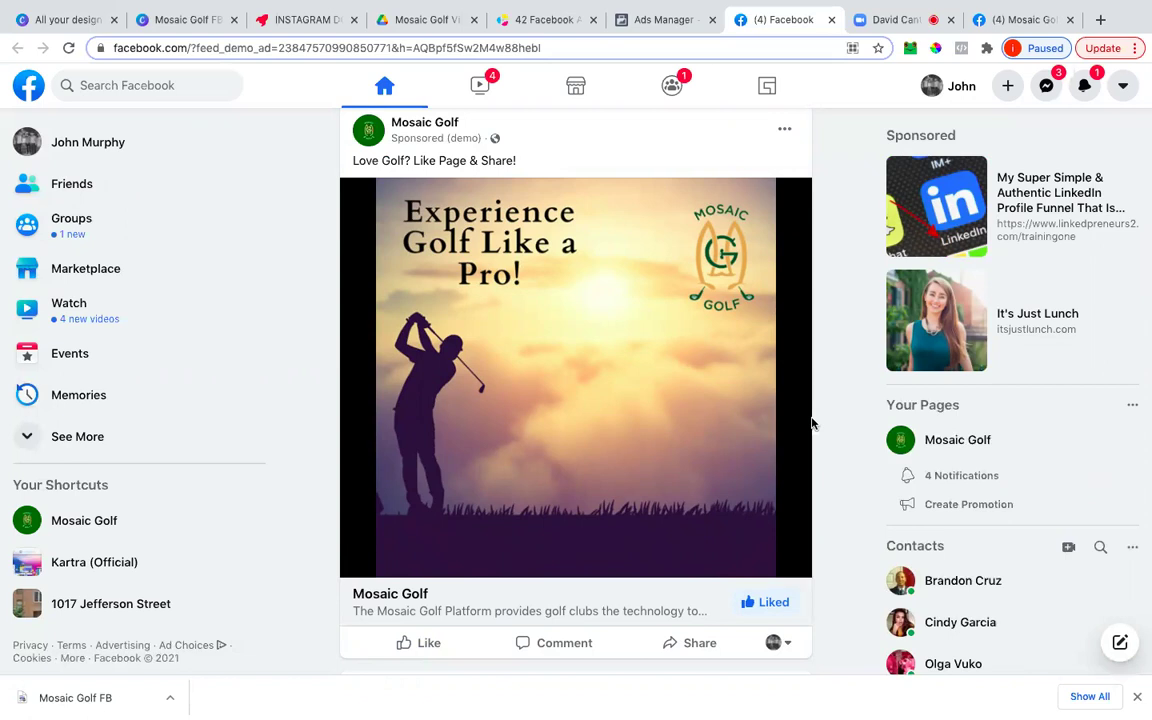
pyautogui.scroll(1, 812, 423)
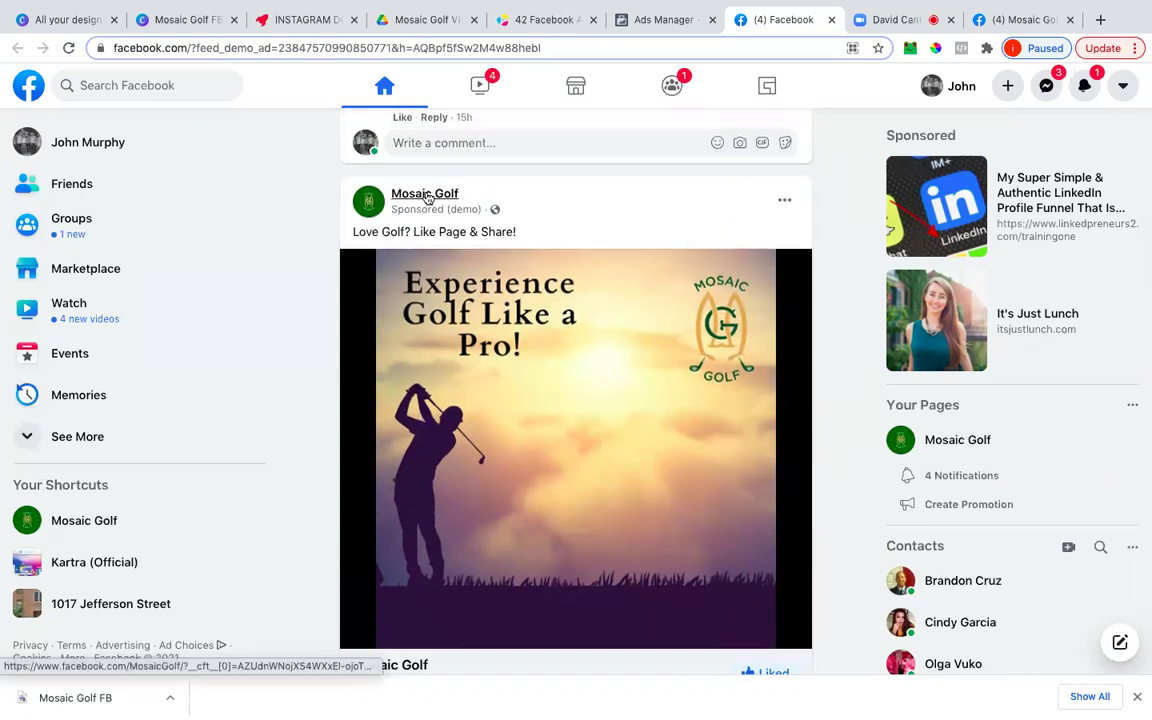
pyautogui.click(427, 198)
pyautogui.moveTo(427, 197)
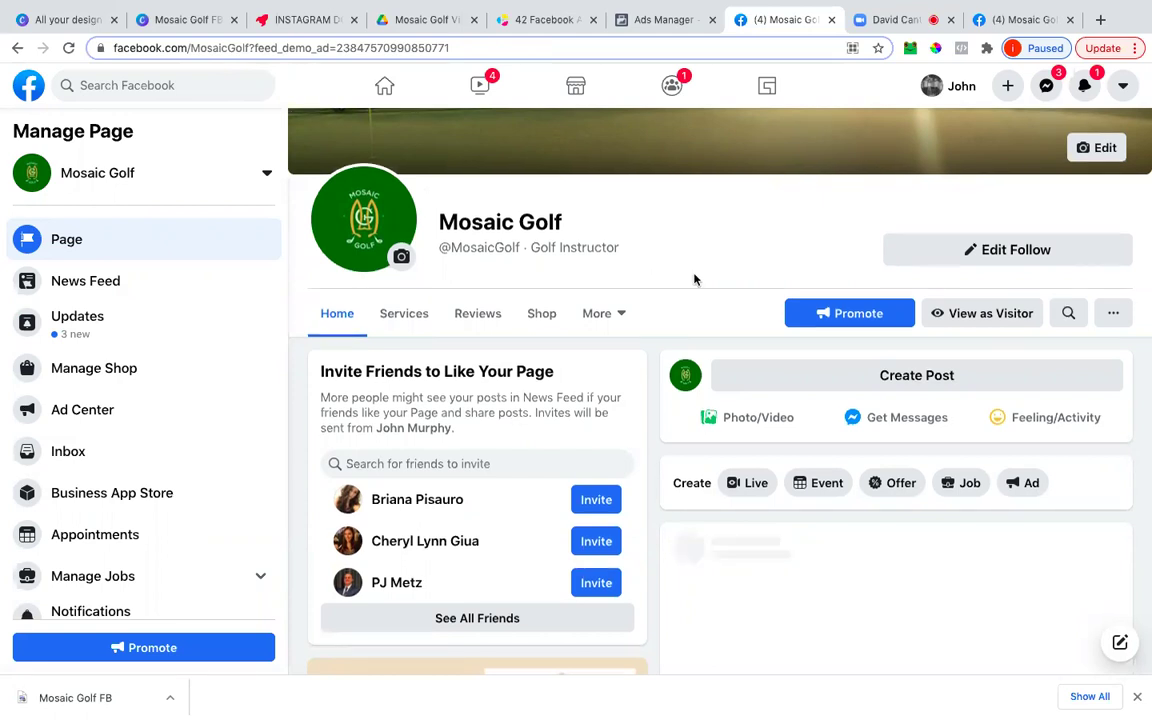
pyautogui.scroll(-2, 830, 215)
pyautogui.click(964, 152)
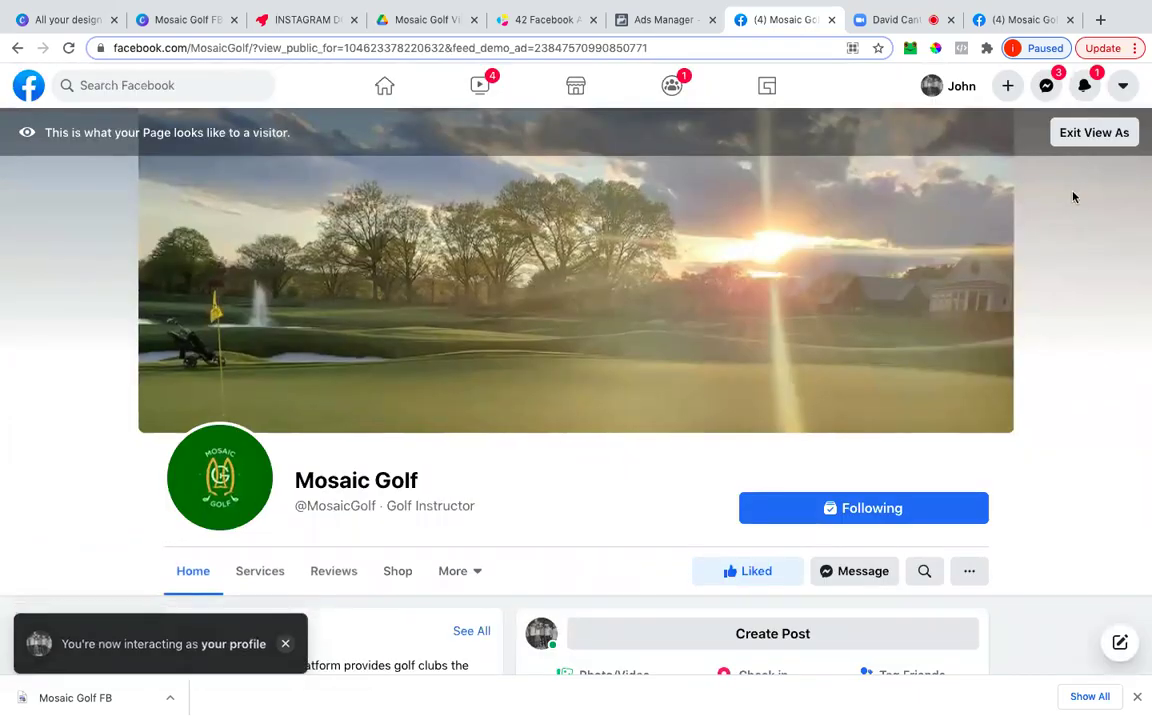
# Examine the Page's About section for its like and follower information and the friends who like it
pyautogui.scroll(-3, 1073, 197)
pyautogui.scroll(-3, 1073, 197)
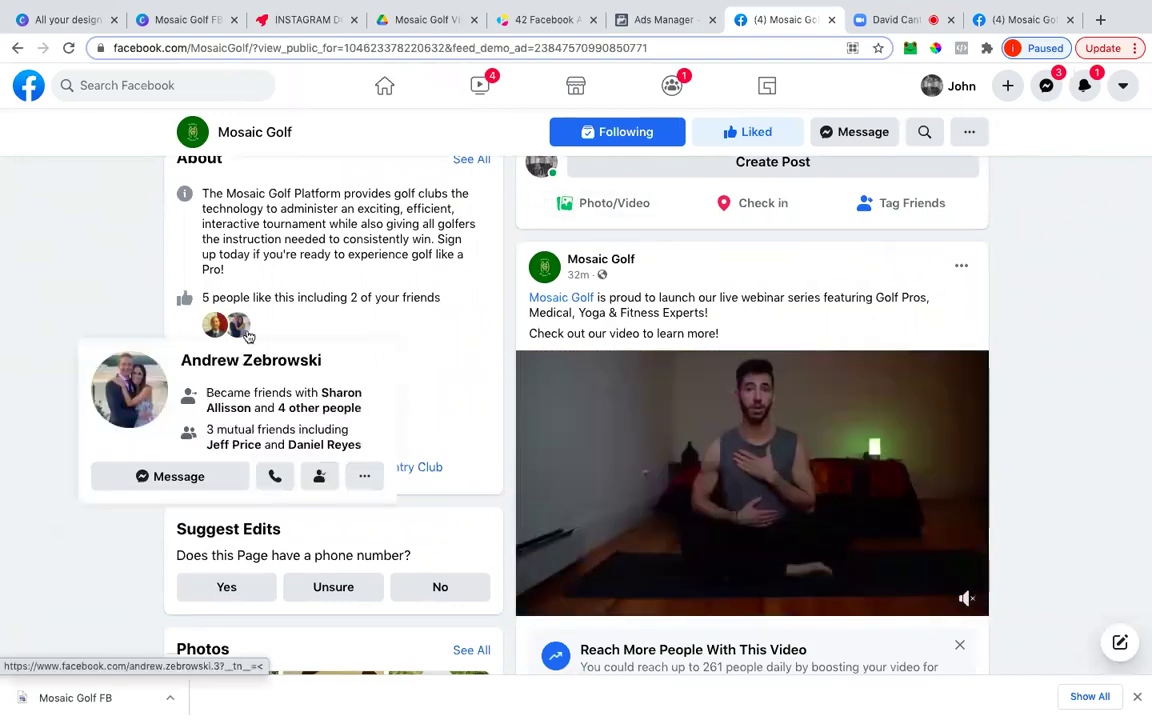
pyautogui.moveTo(215, 335)
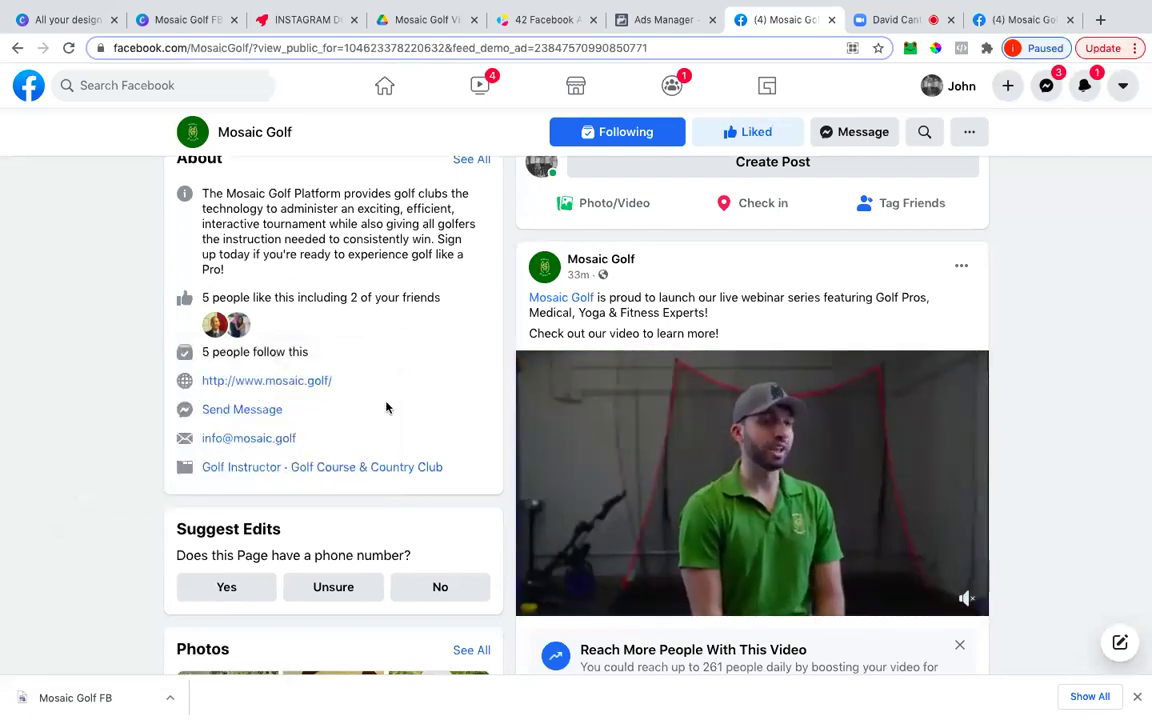
# Look over the Mosaic Golf Page's video post and About section as a visitor, and return to the Page's management view
pyautogui.scroll(-1, 387, 407)
pyautogui.scroll(-5, 387, 407)
pyautogui.scroll(4, 387, 407)
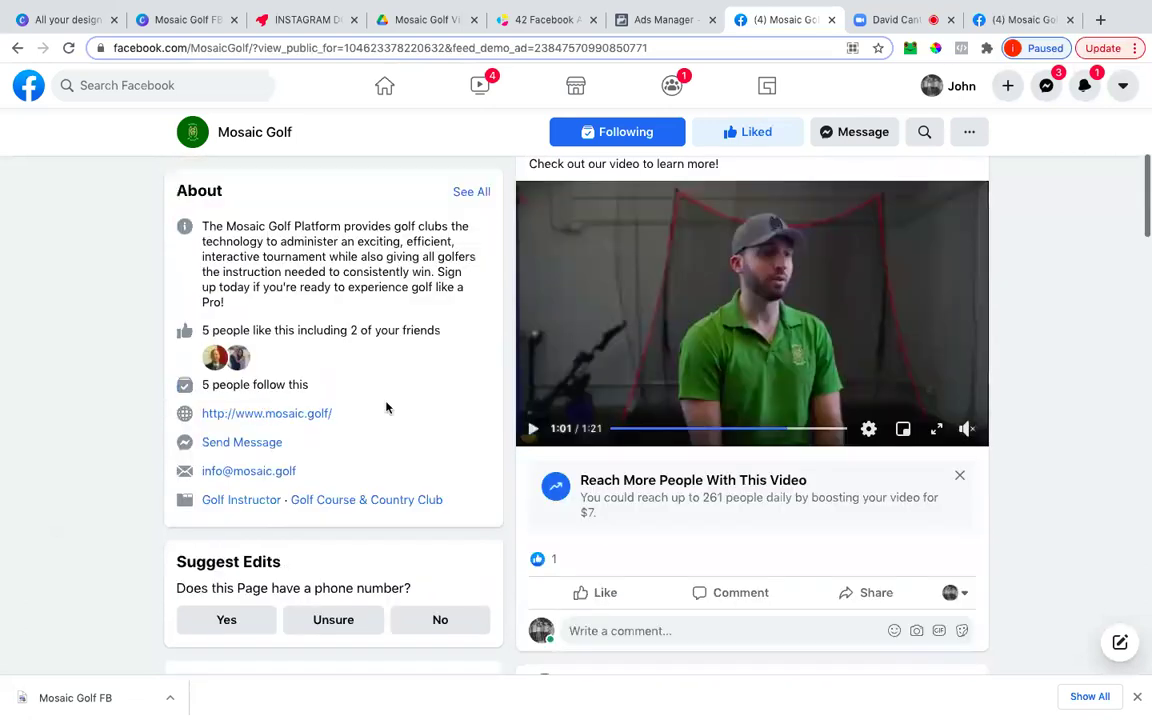
pyautogui.scroll(5, 387, 407)
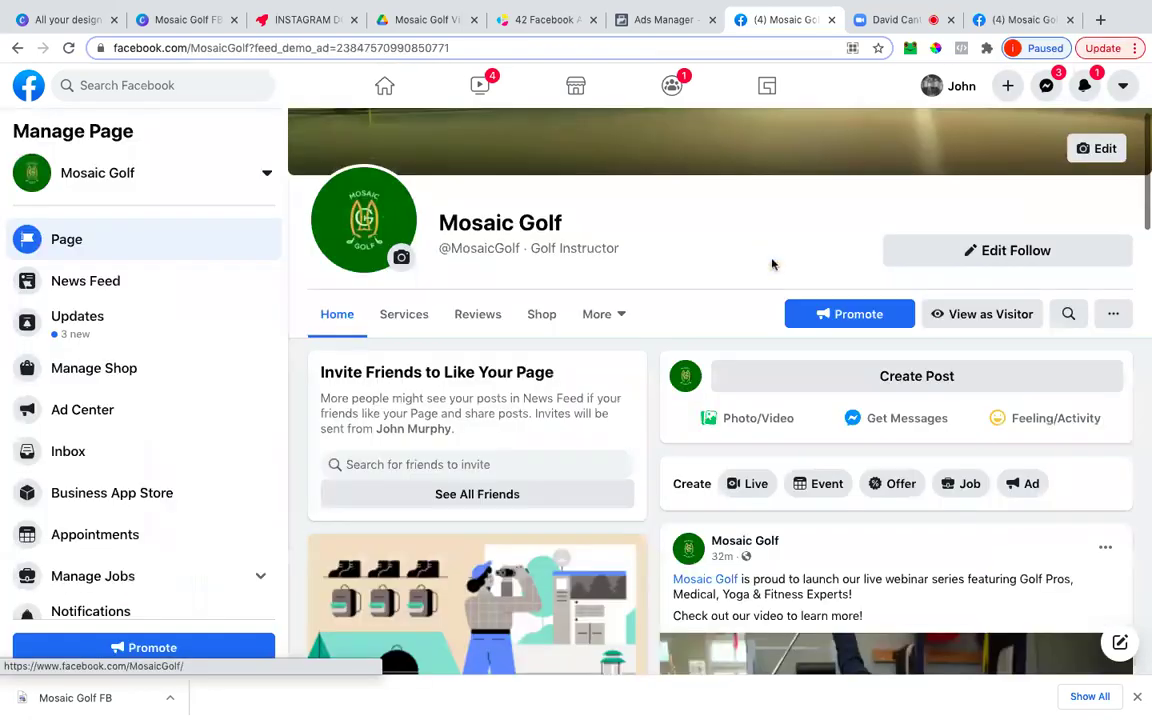
# Examine the managed Page's posts, free business tools and Insights section
pyautogui.scroll(-2, 593, 377)
pyautogui.scroll(-1, 593, 377)
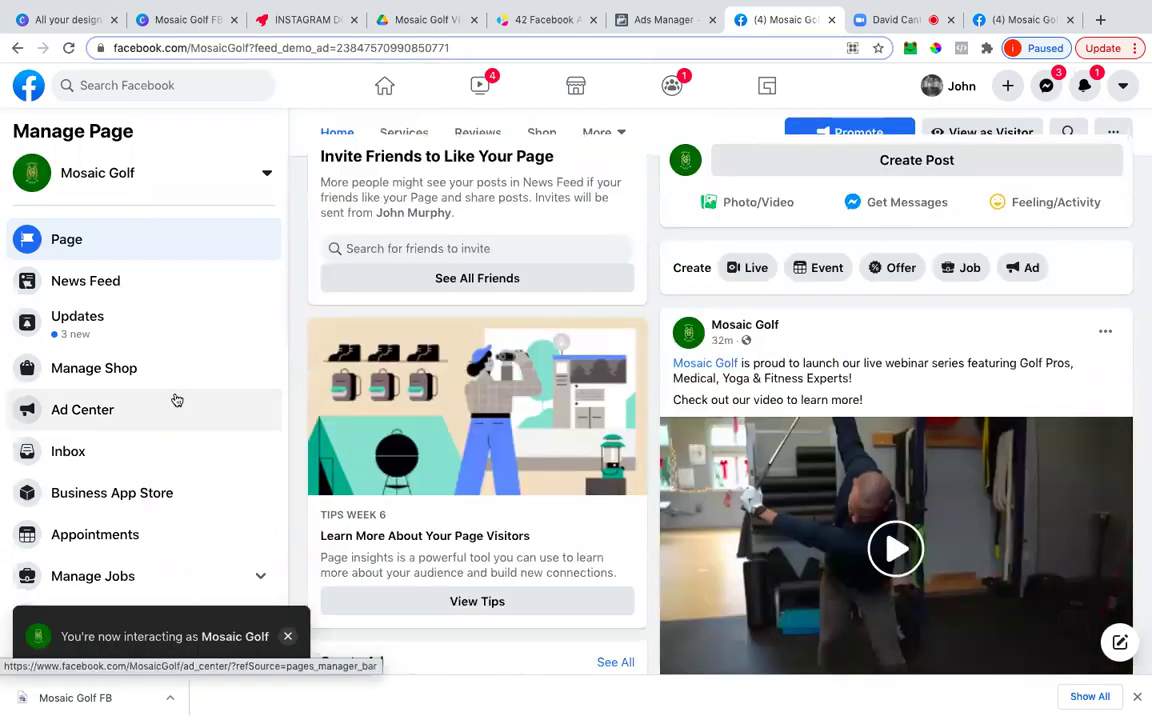
pyautogui.scroll(-3, 154, 429)
pyautogui.scroll(-1, 587, 381)
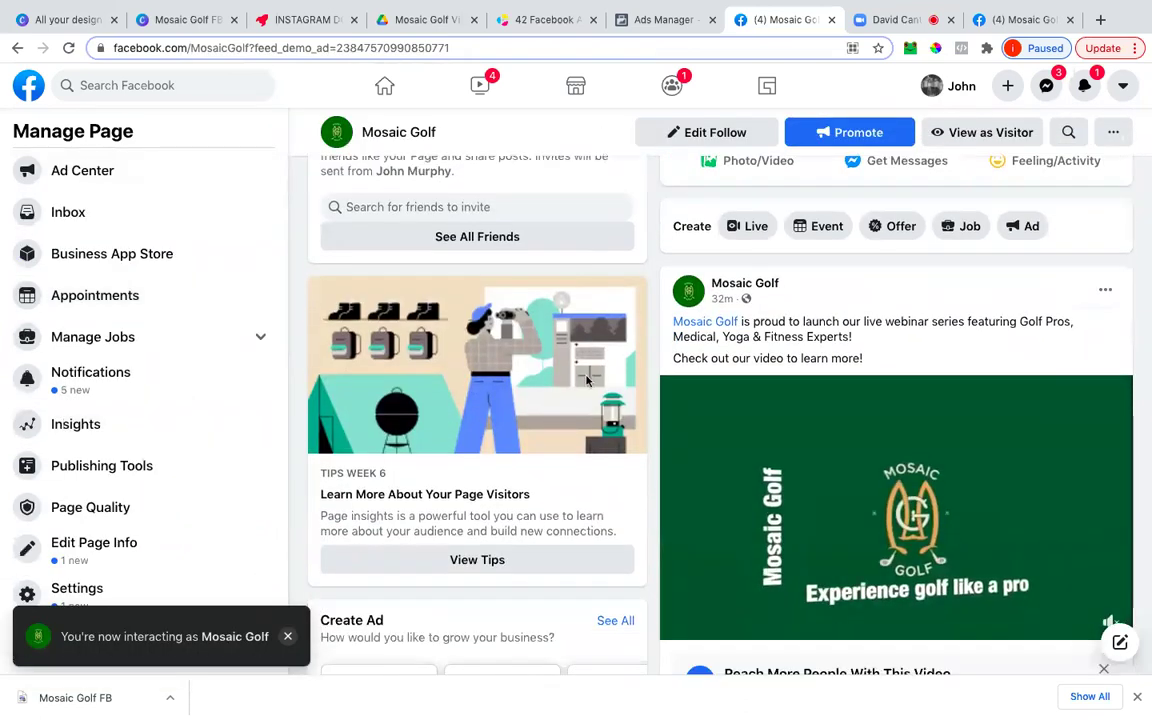
pyautogui.scroll(-6, 587, 381)
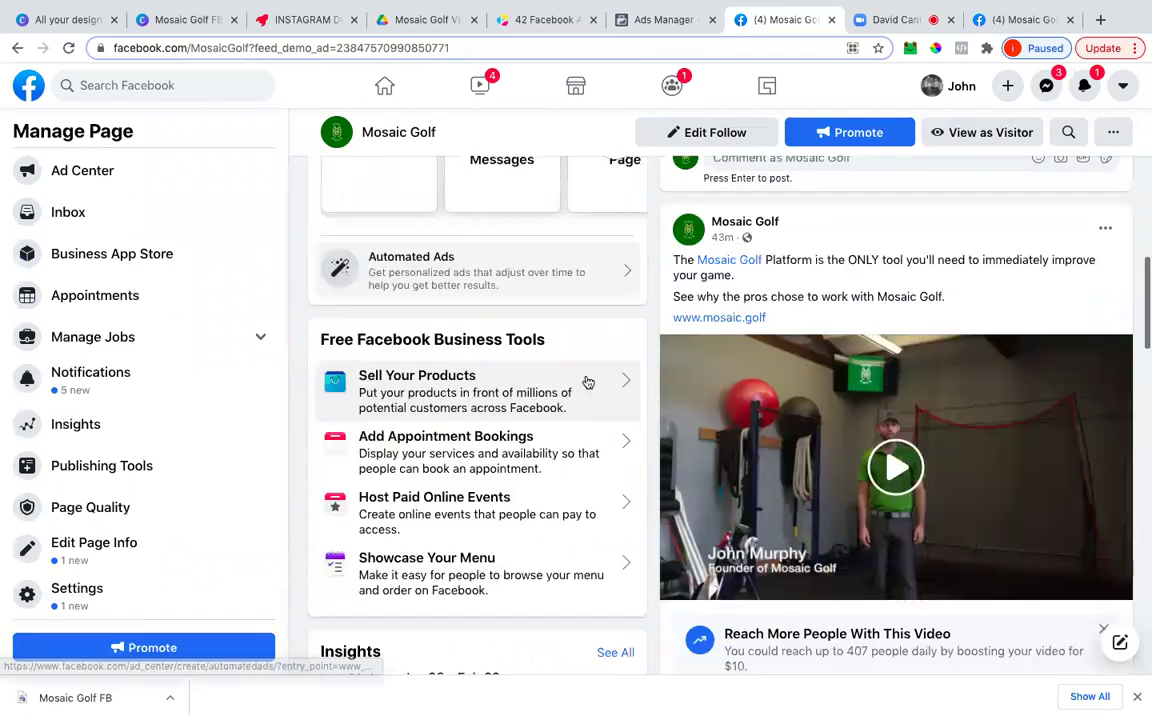
pyautogui.scroll(-3, 586, 380)
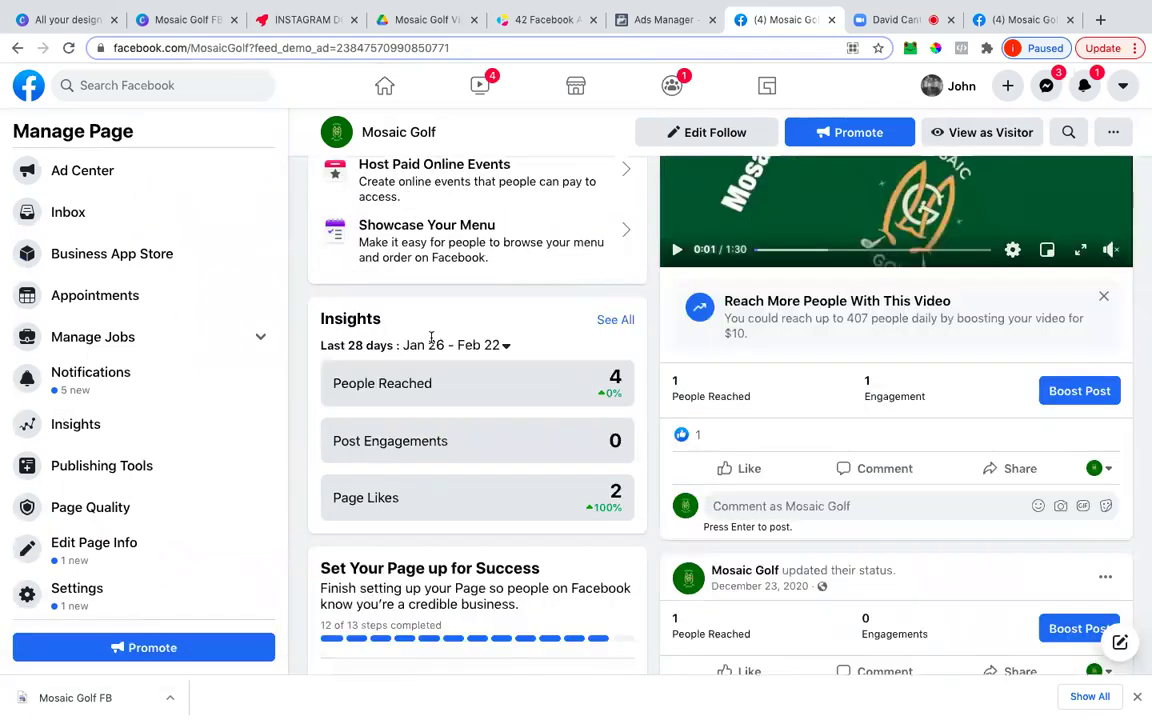
# Open the Page's settings and display the People and Other Pages list
pyautogui.click(150, 596)
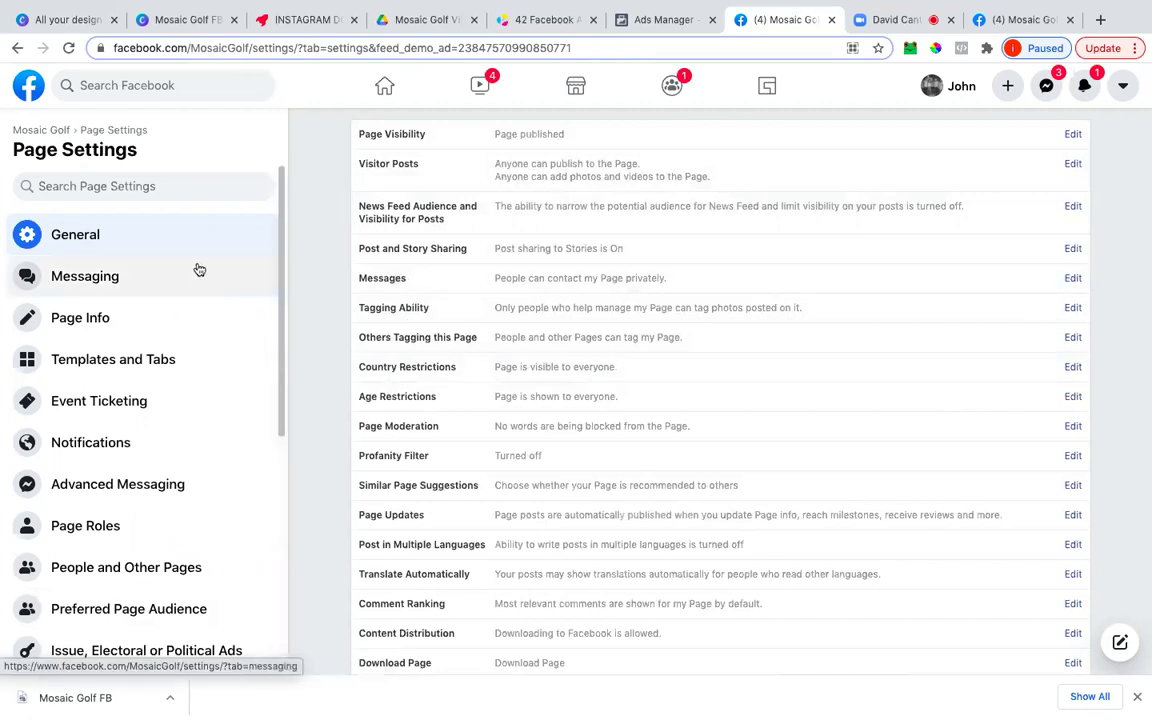
pyautogui.click(138, 562)
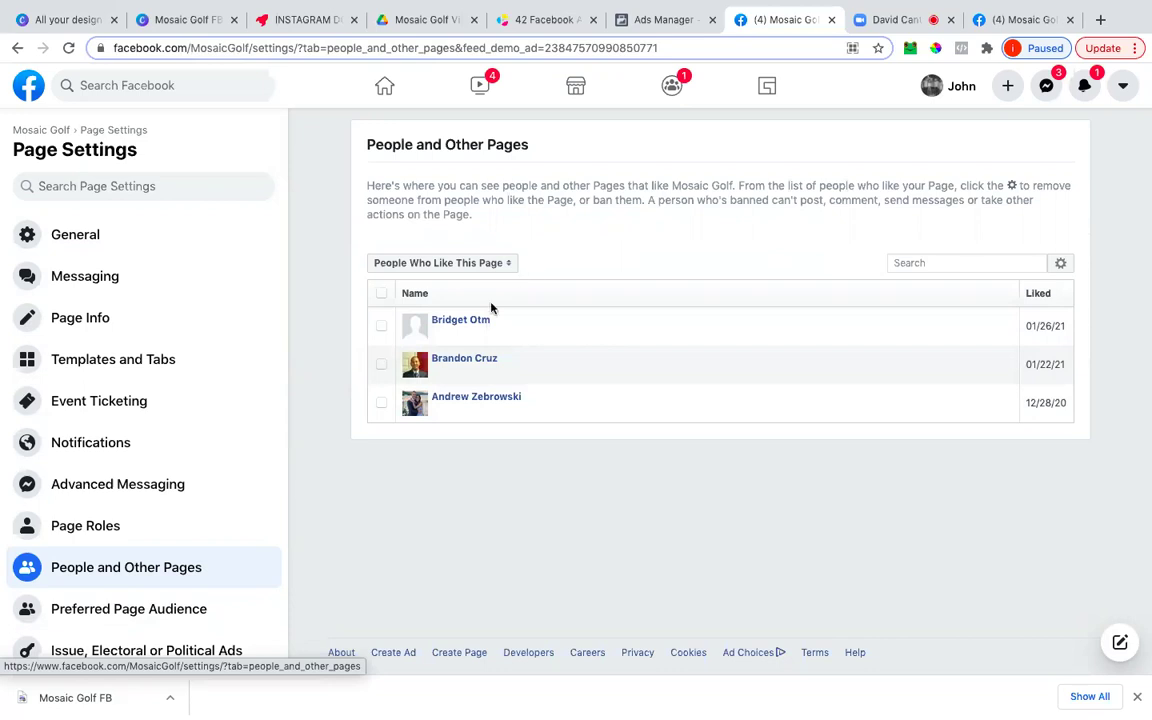
pyautogui.moveTo(478, 322)
# Display in turn the Page's followers, the Pages that like it, banned people and Pages, and the people who like it
pyautogui.click(470, 264)
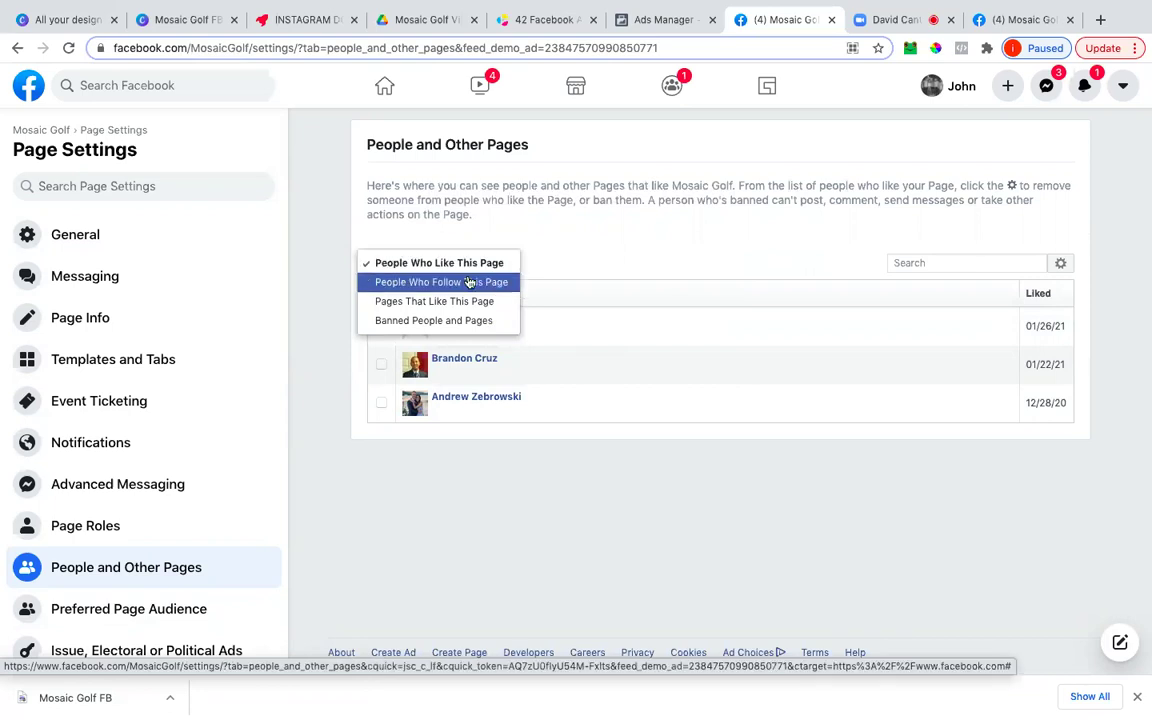
pyautogui.click(468, 282)
pyautogui.click(512, 262)
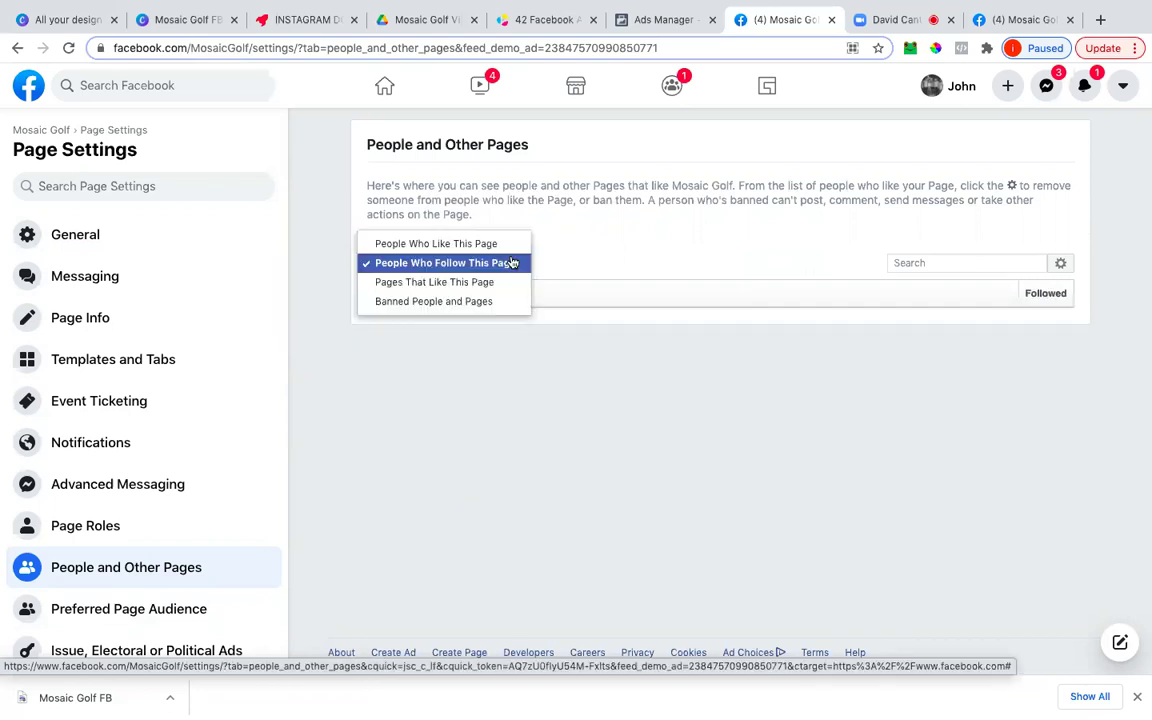
pyautogui.click(500, 283)
pyautogui.click(495, 266)
pyautogui.click(487, 284)
pyautogui.click(487, 266)
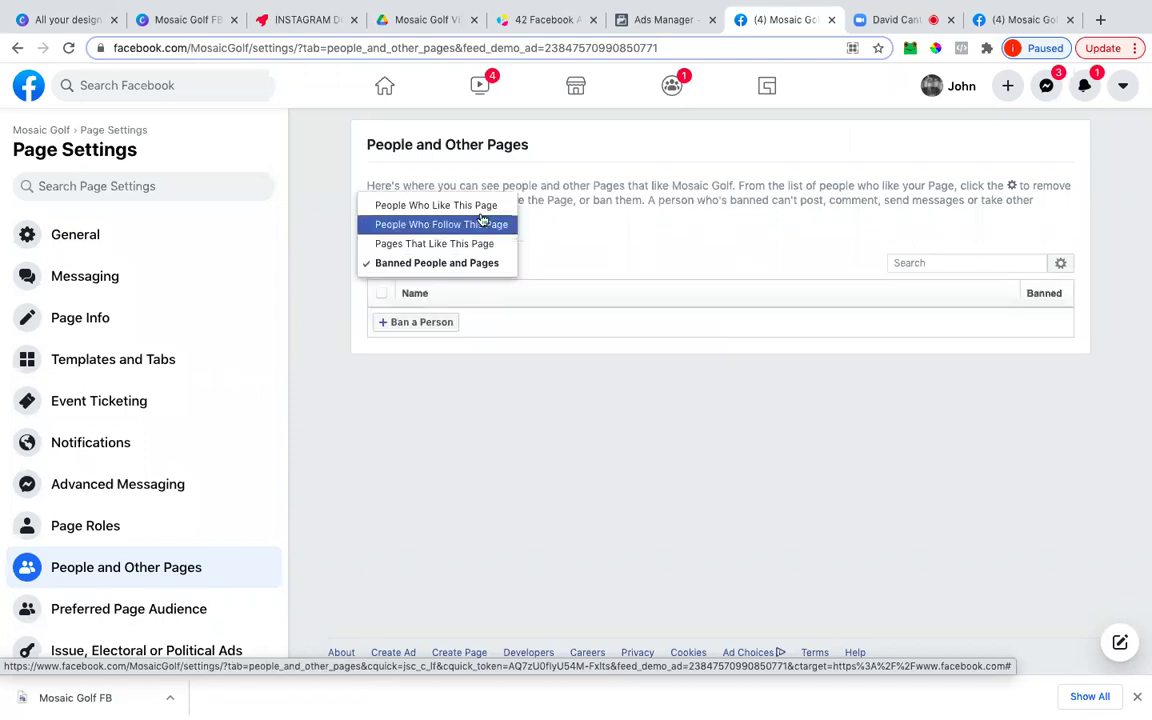
pyautogui.click(434, 200)
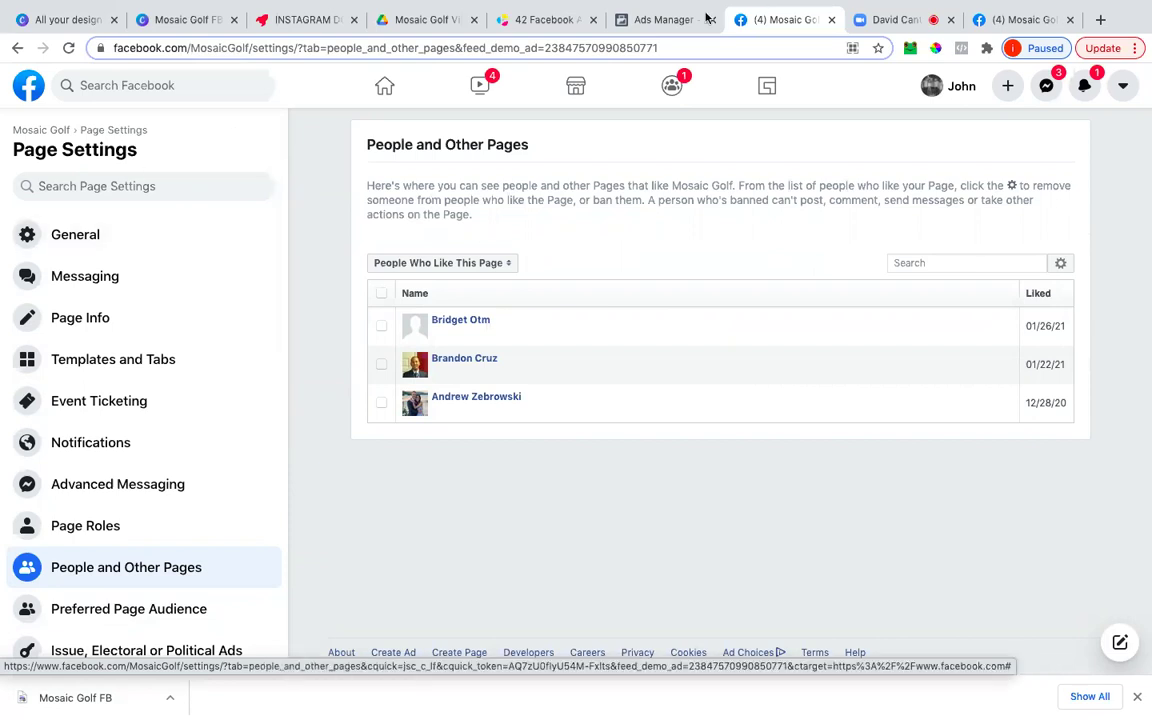
# Switch to Ads Manager, close the New Ad editor and clear the ad selection
pyautogui.click(662, 20)
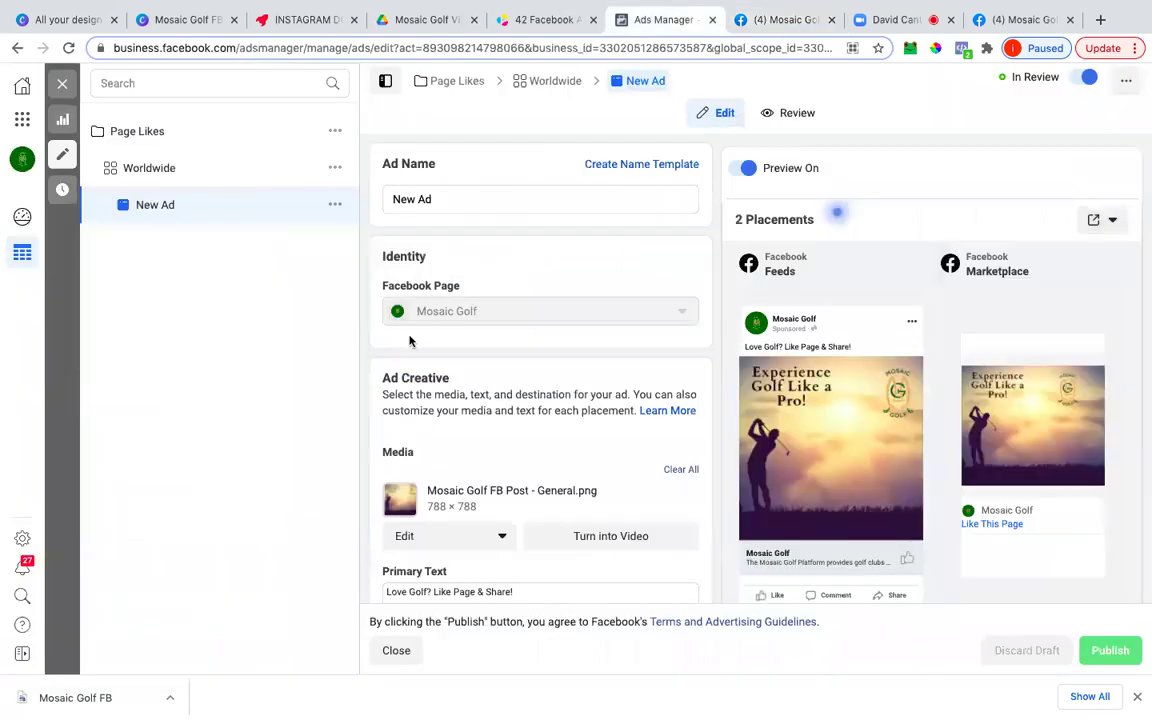
pyautogui.click(64, 88)
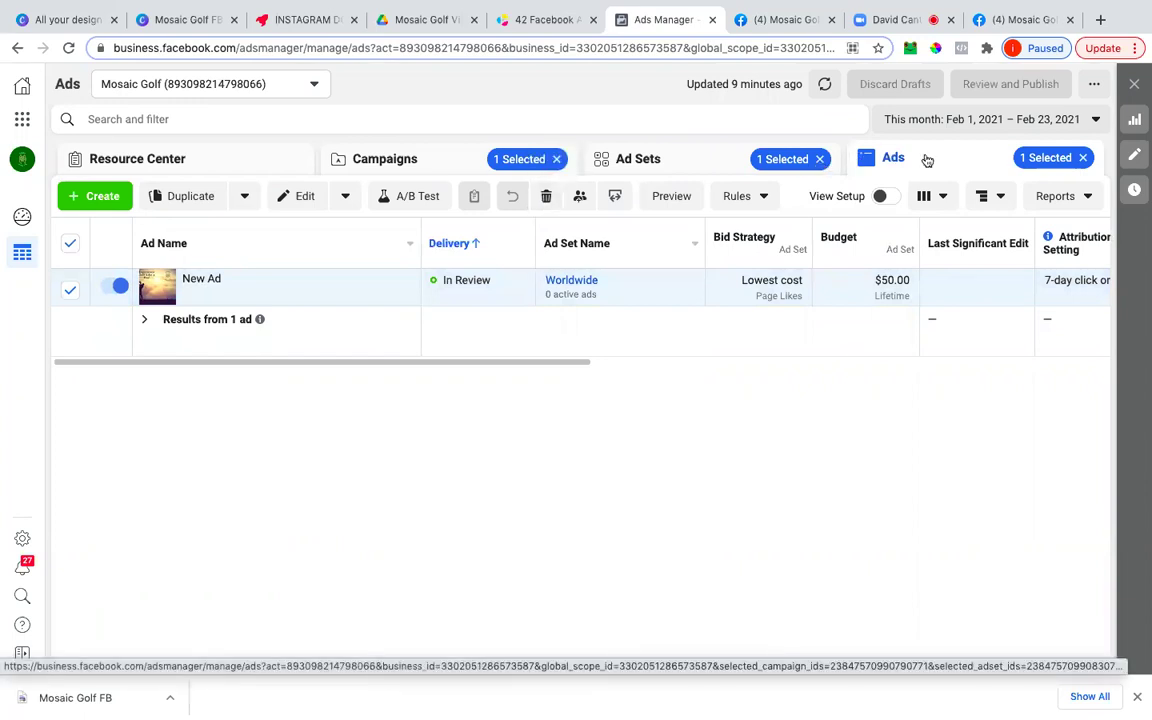
pyautogui.click(1082, 159)
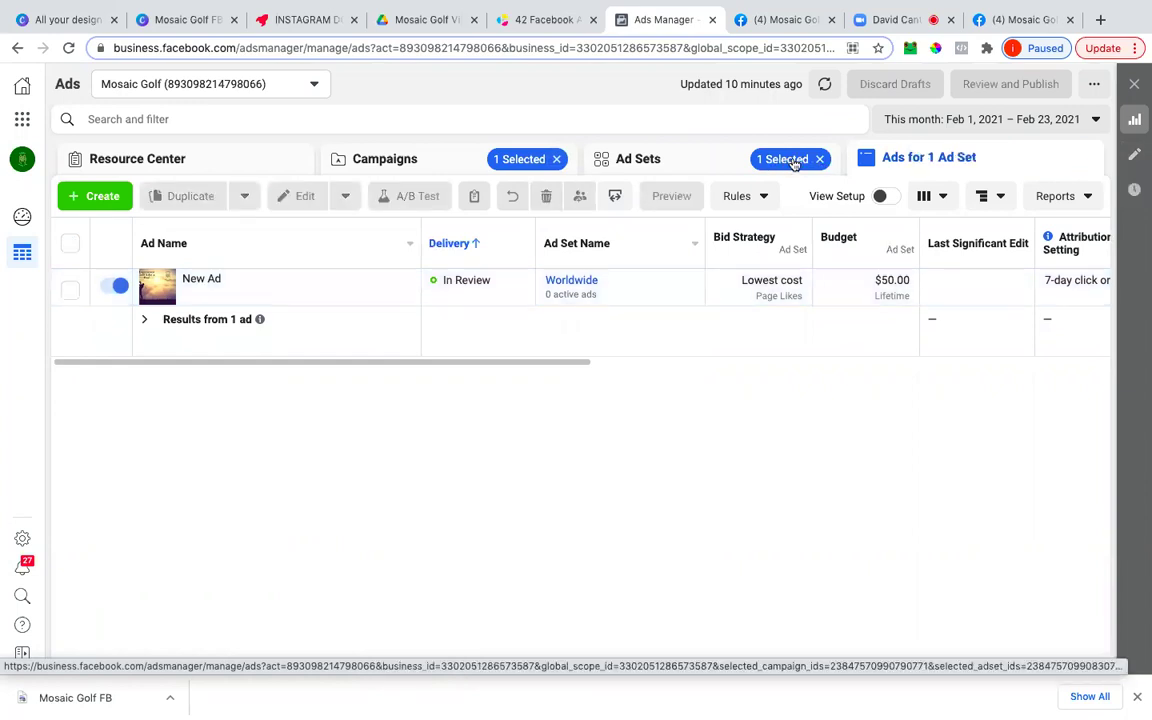
# Clear the selections of the Worldwide ad set and the Page Likes campaign, ending in the campaigns list
pyautogui.click(690, 162)
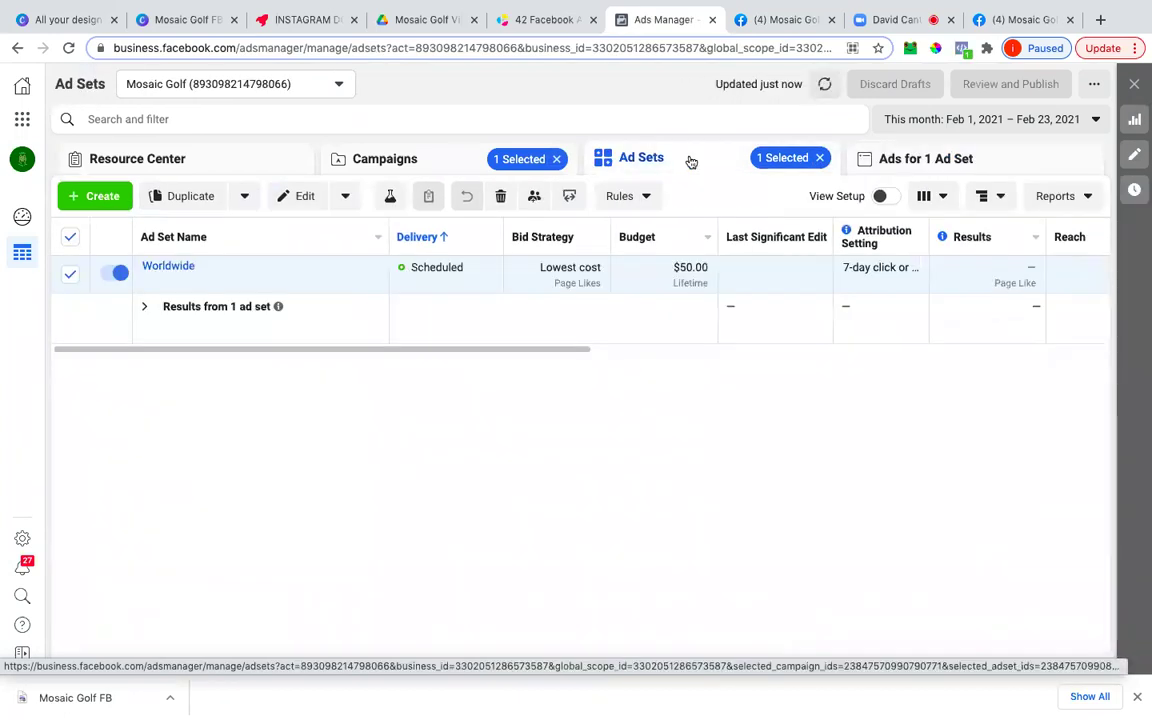
pyautogui.click(821, 161)
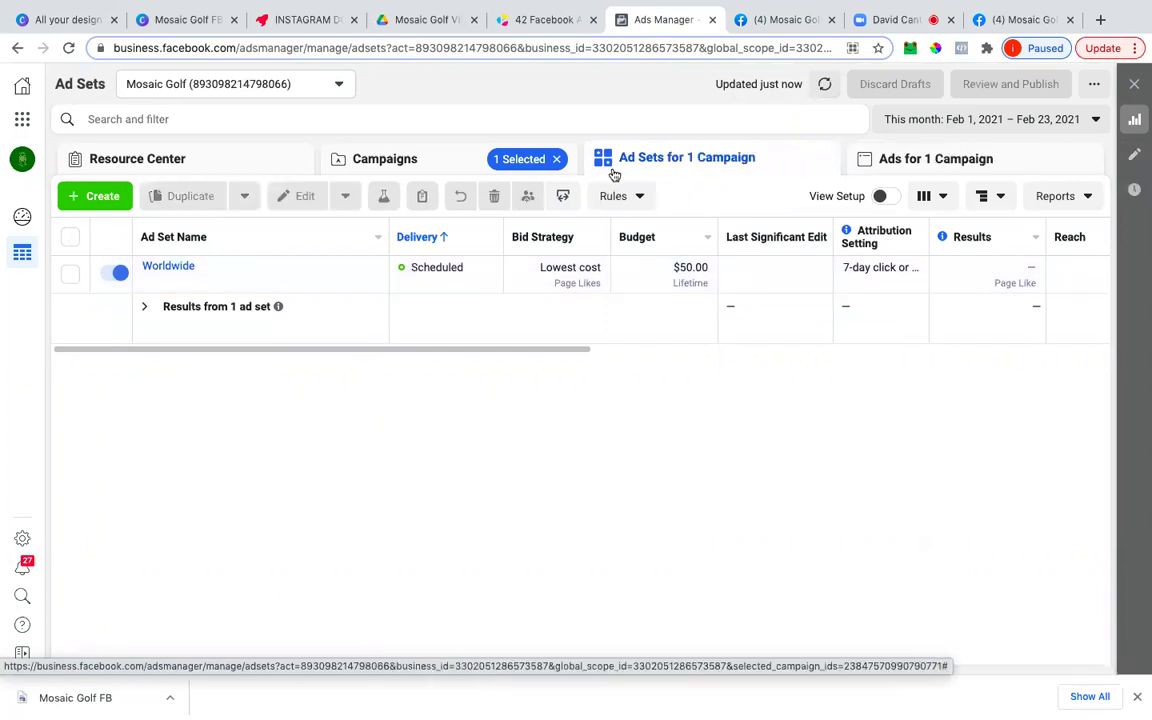
pyautogui.click(465, 160)
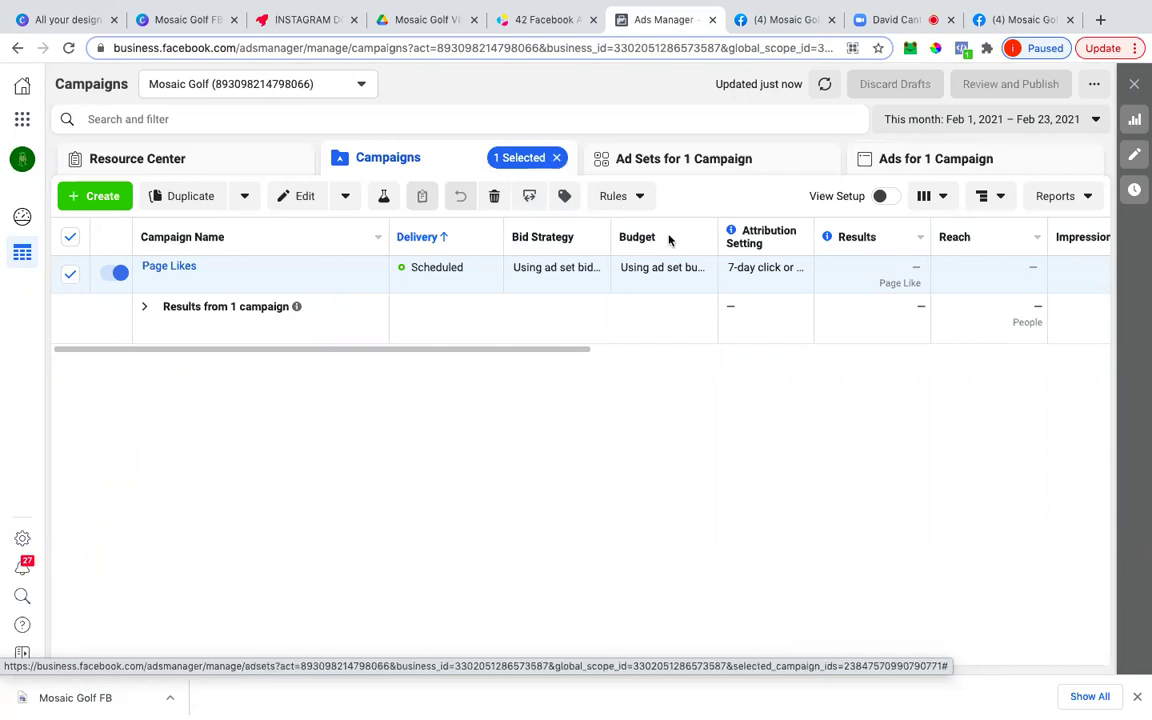
pyautogui.click(558, 160)
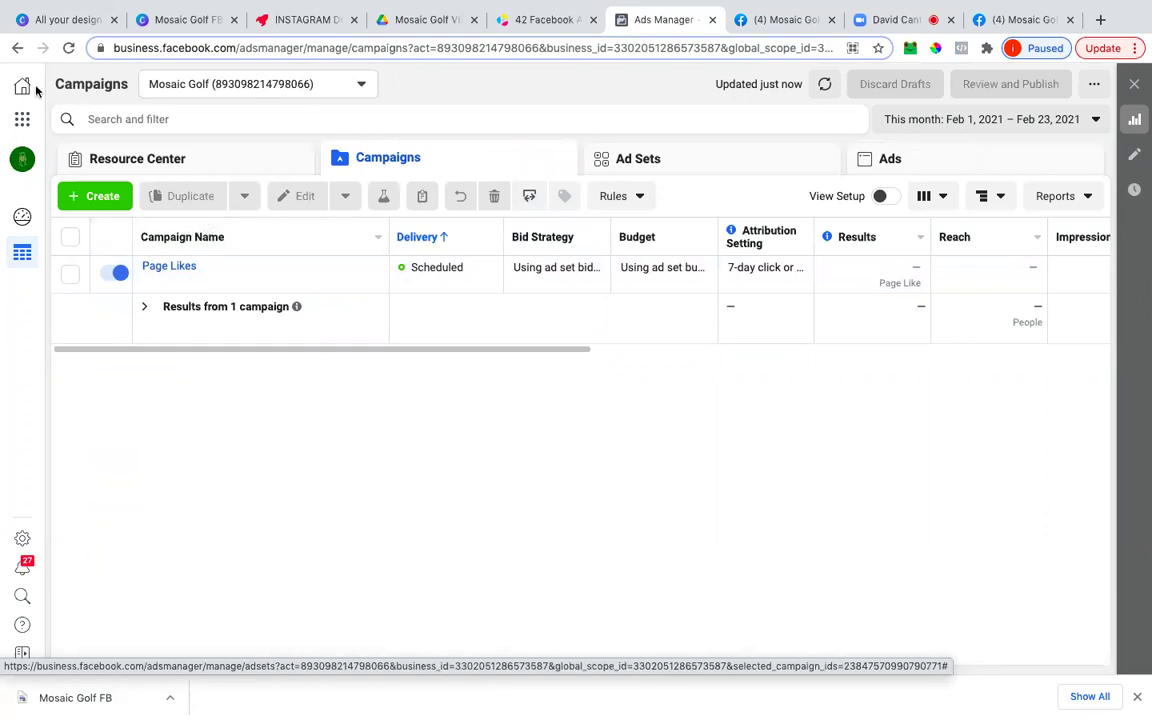
# Open the Mosaic Golf ad account's billing activity and its payment settings
pyautogui.click(22, 119)
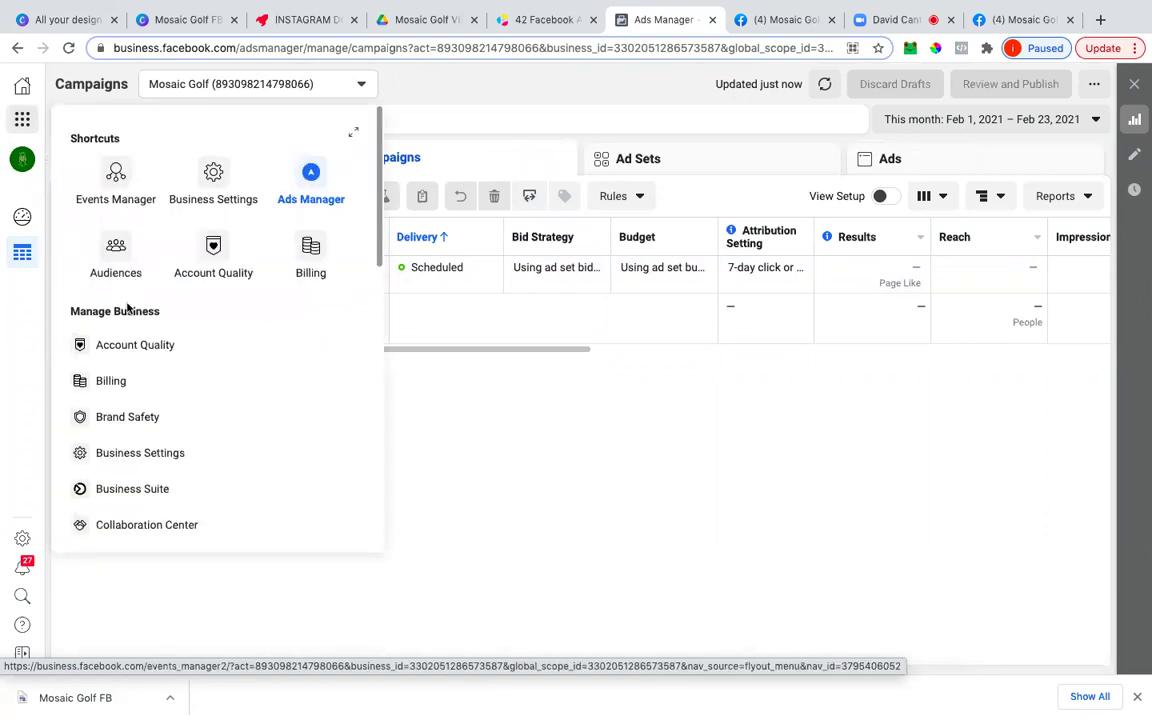
pyautogui.click(125, 384)
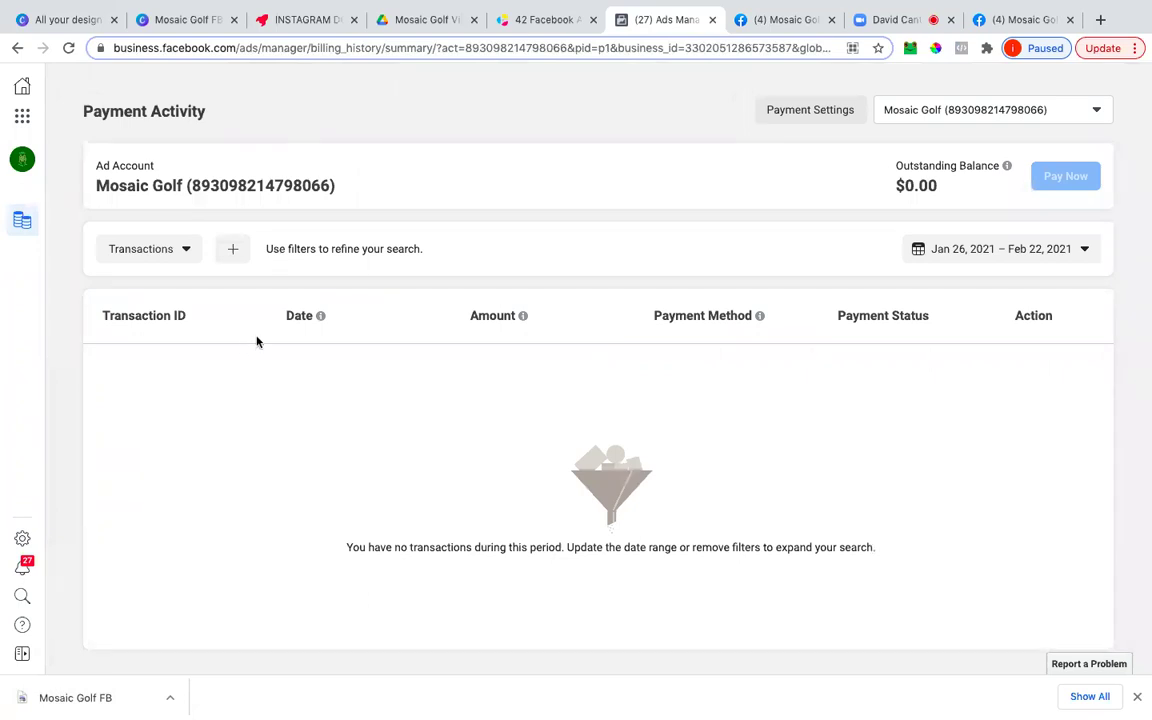
pyautogui.click(800, 112)
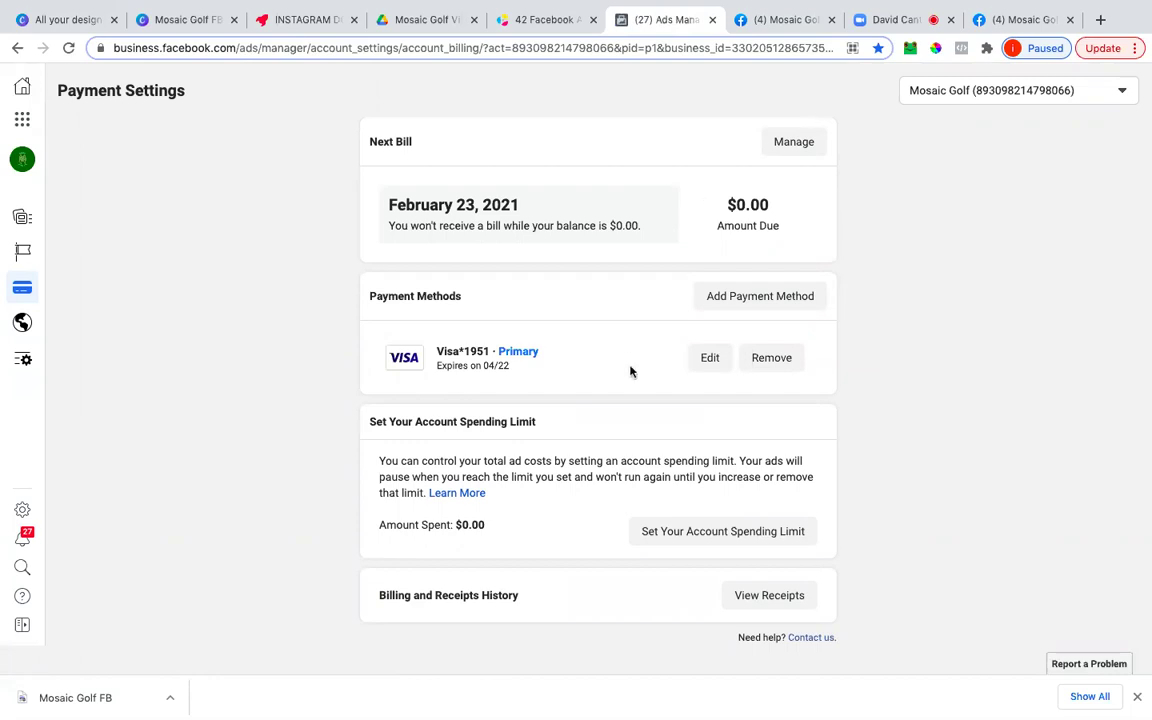
# View the billing threshold options, close them without changes and switch to the Zoom meeting
pyautogui.click(782, 149)
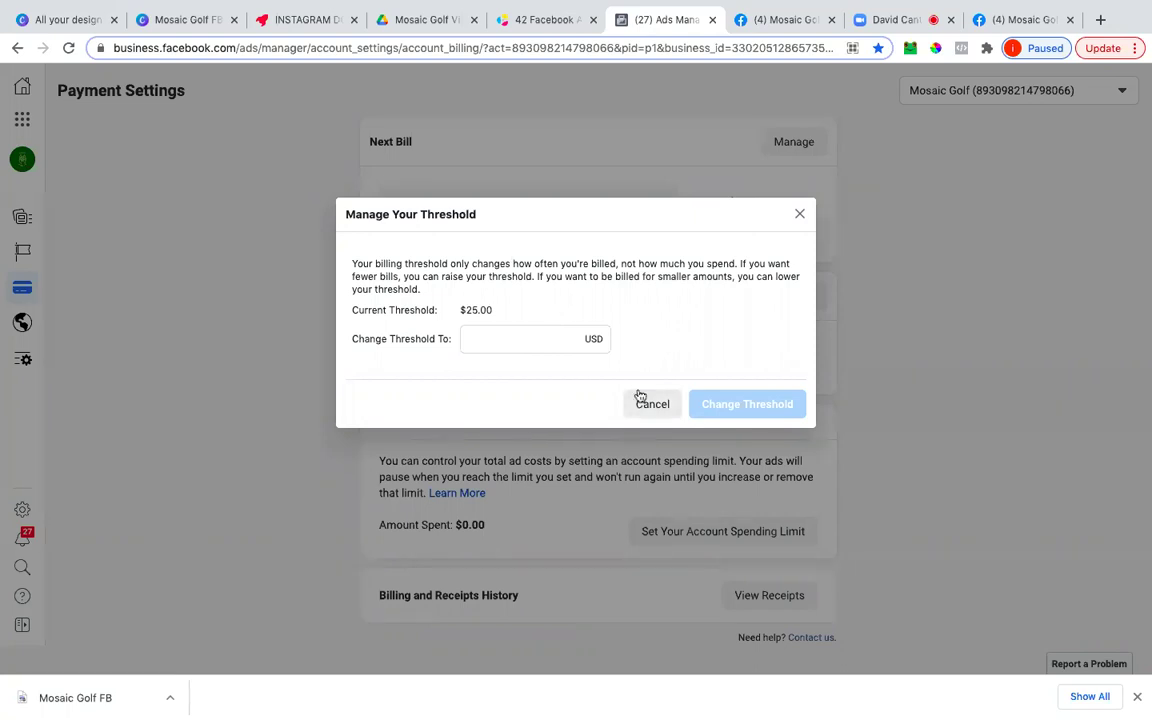
pyautogui.click(798, 219)
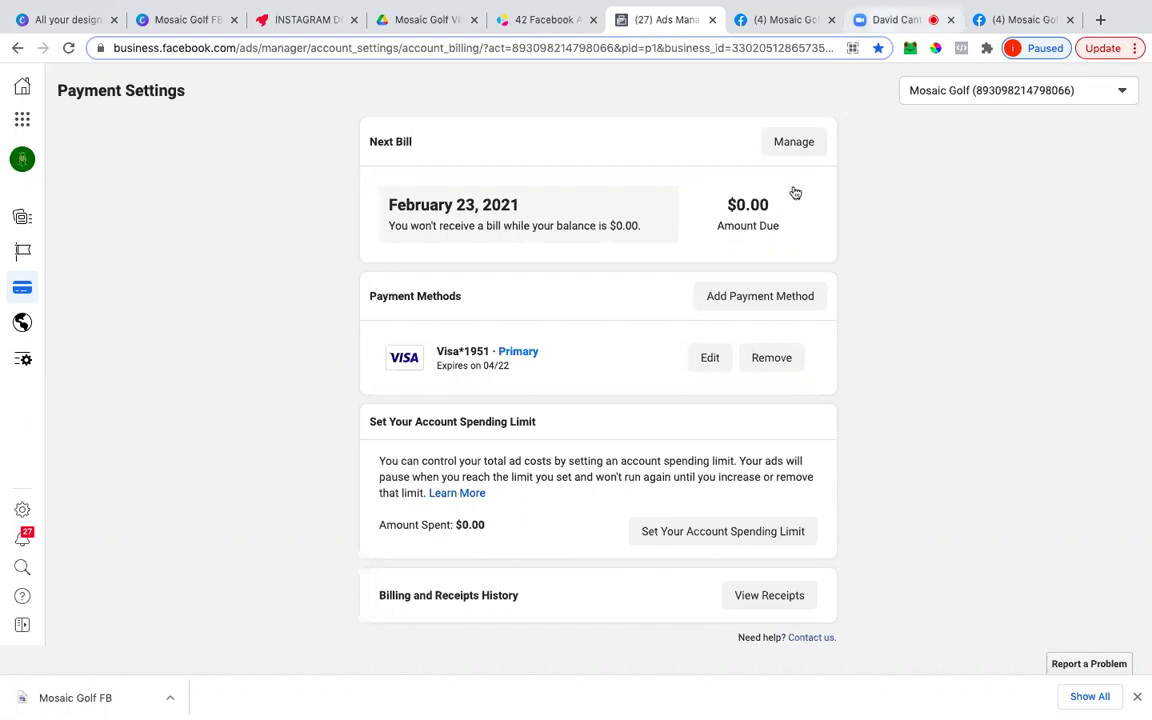
pyautogui.click(901, 22)
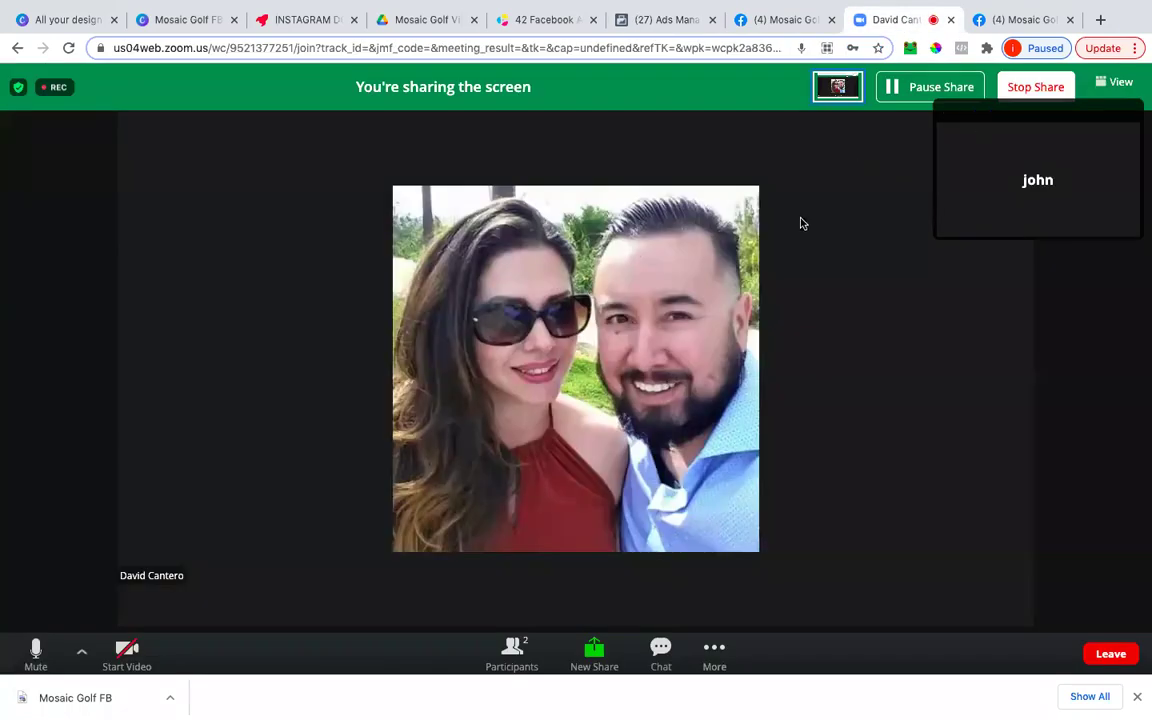